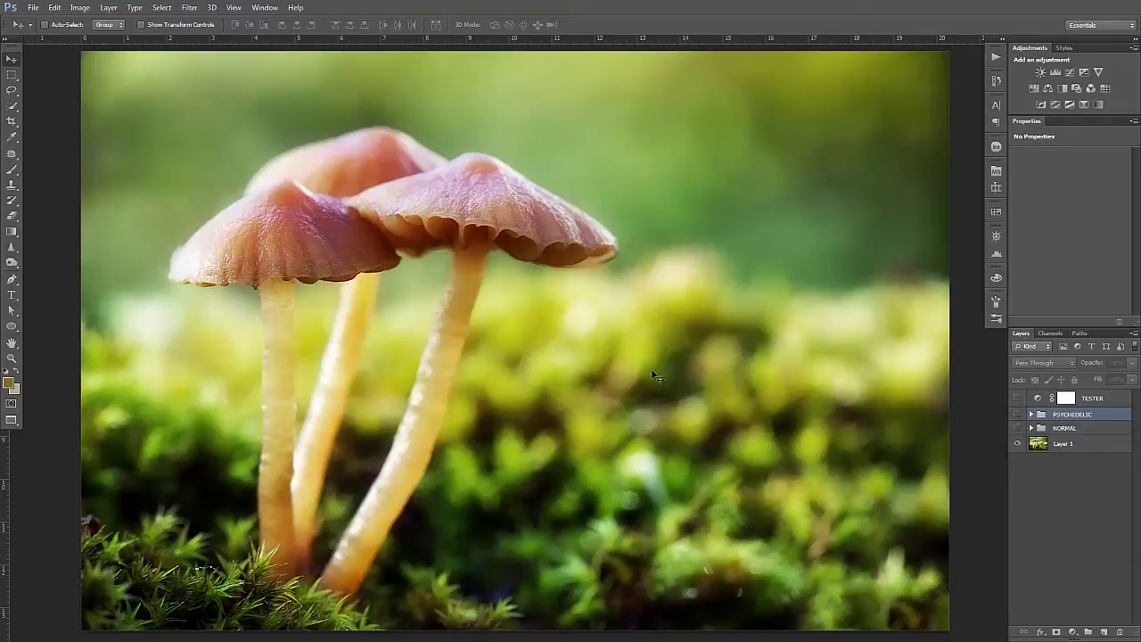
# Show the NORMAL swatch circles, move the row to the photo's lower centre, and select TESTER.
pyautogui.click(1018, 429)
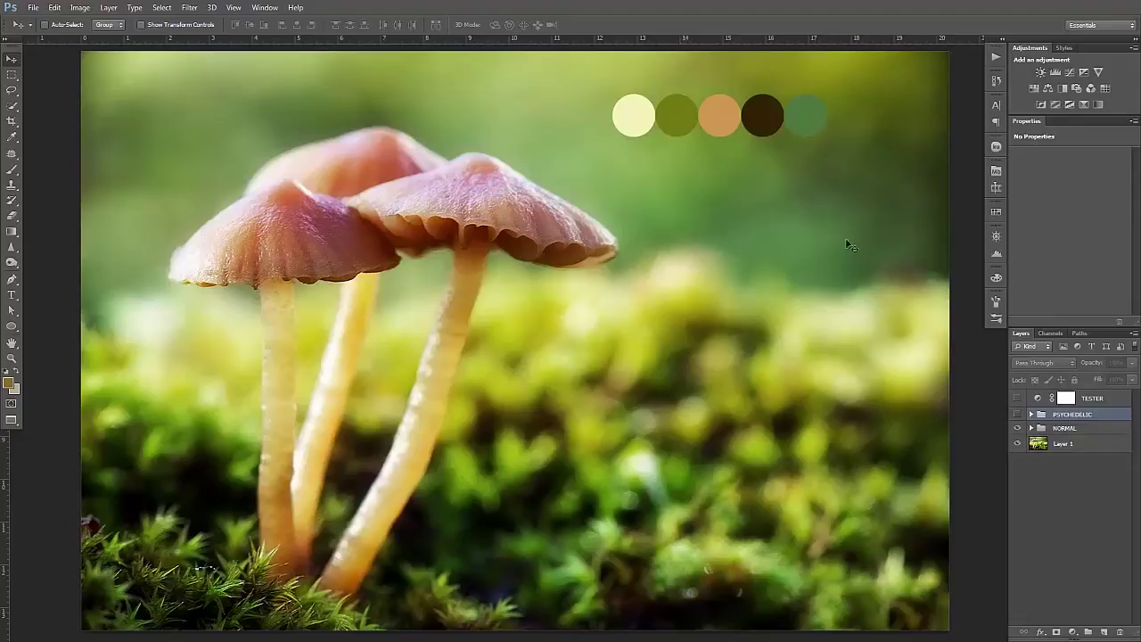
pyautogui.click(1070, 428)
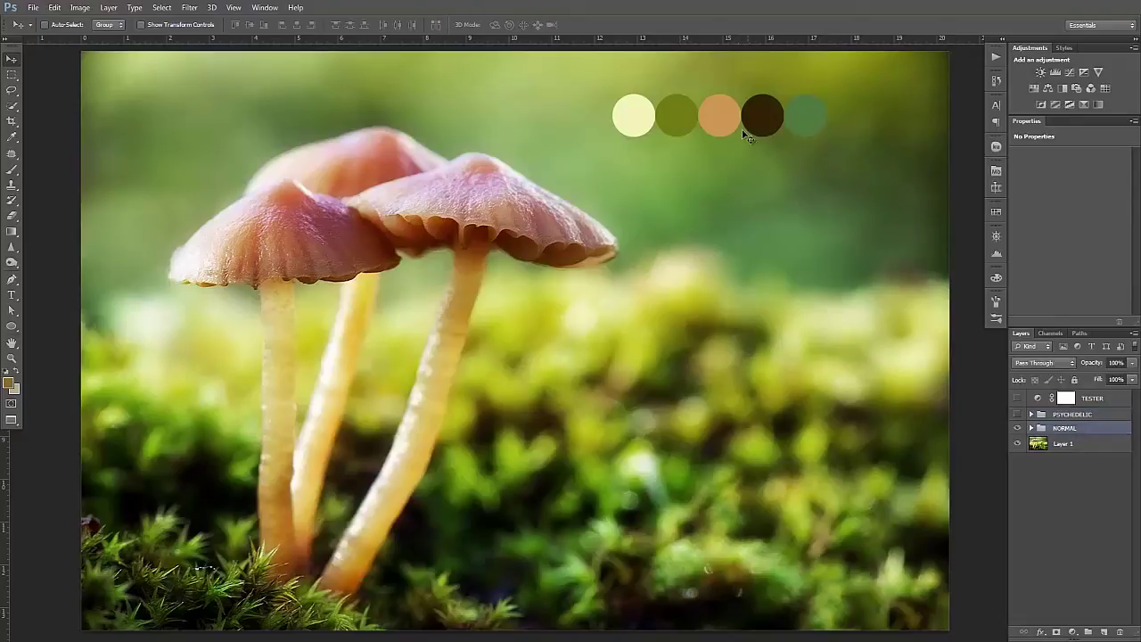
pyautogui.moveTo(718, 152); pyautogui.dragTo(654, 404)
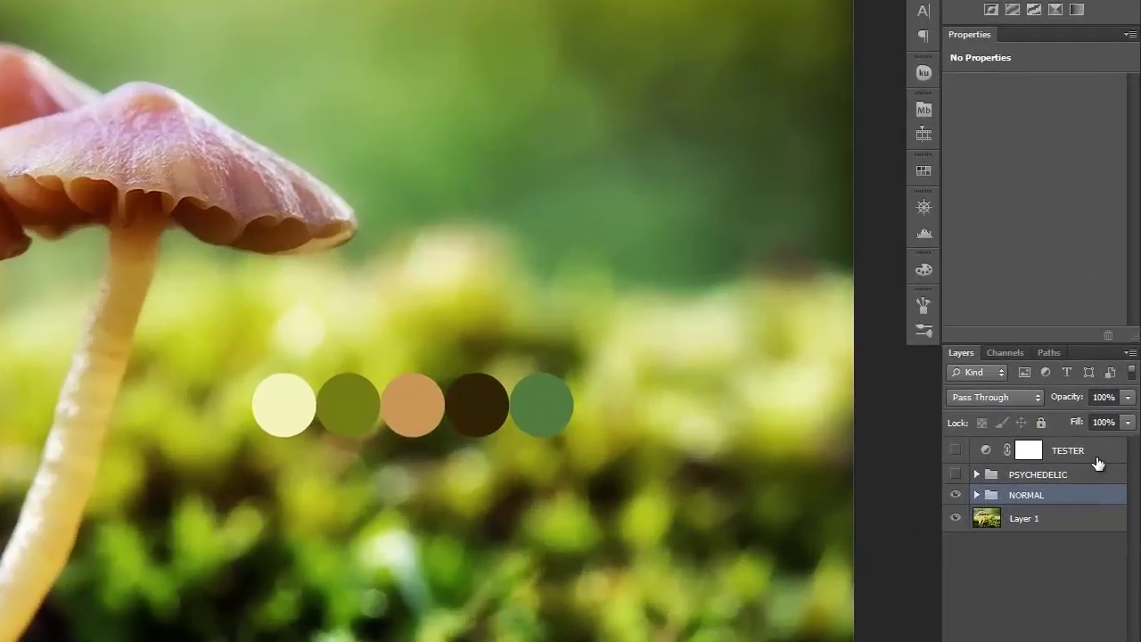
pyautogui.click(1096, 456)
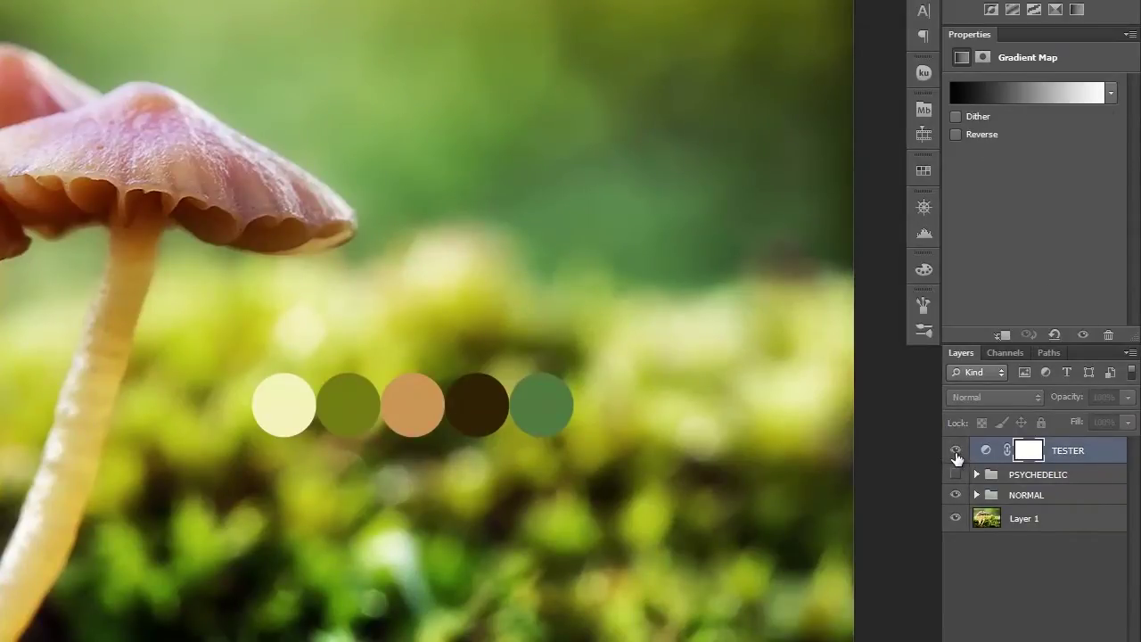
# Turn on the TESTER greyscale map and move the dark circle to the row's right end.
pyautogui.click(956, 453)
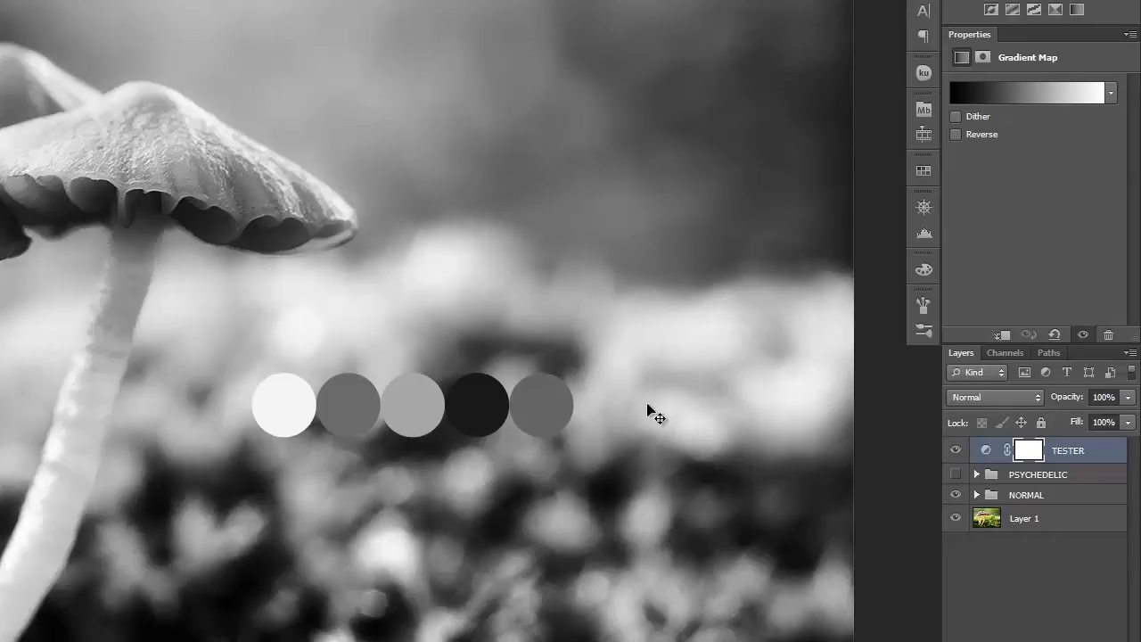
pyautogui.click(976, 495)
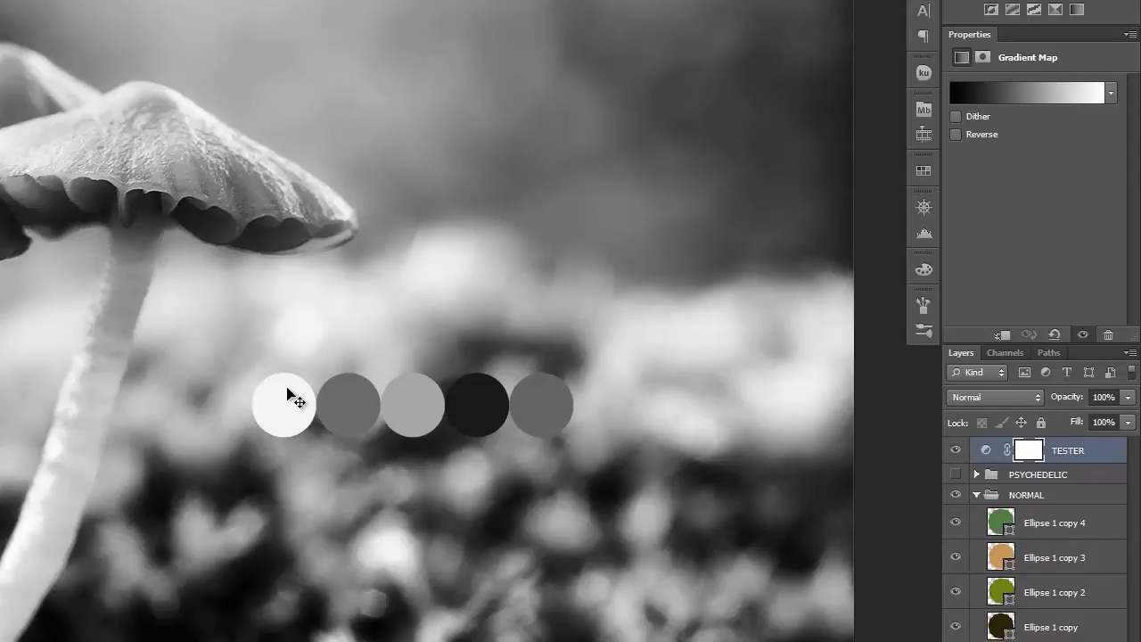
pyautogui.click(963, 627)
pyautogui.click(999, 627)
pyautogui.moveTo(530, 438); pyautogui.dragTo(658, 444)
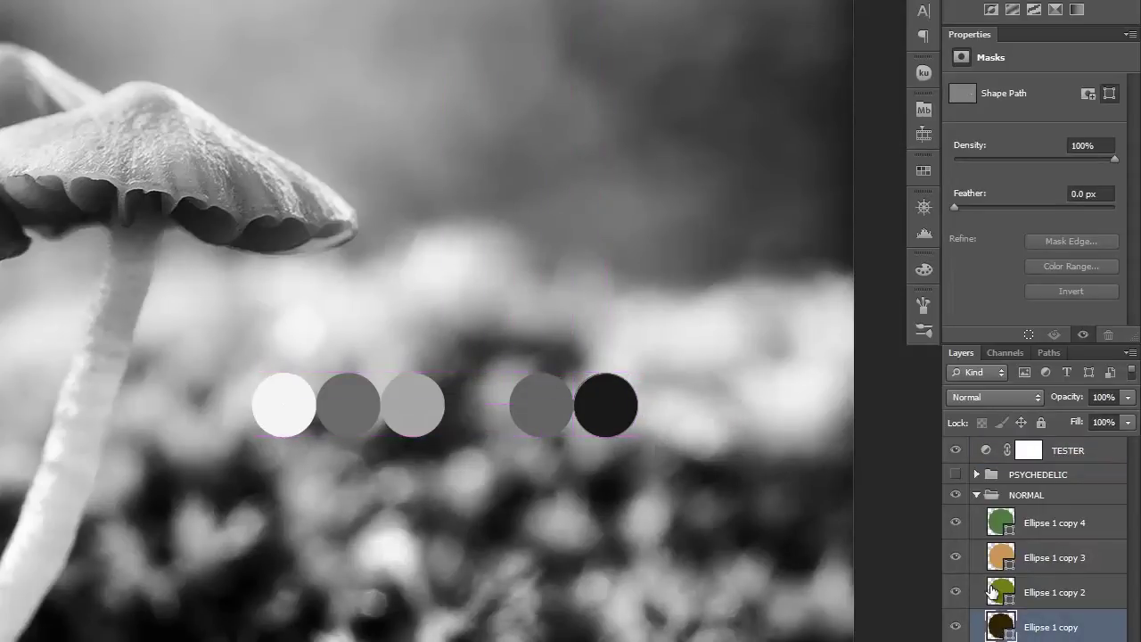
# Toggle the Ellipse circle layers on and off to compare their grey tones.
pyautogui.click(1038, 598)
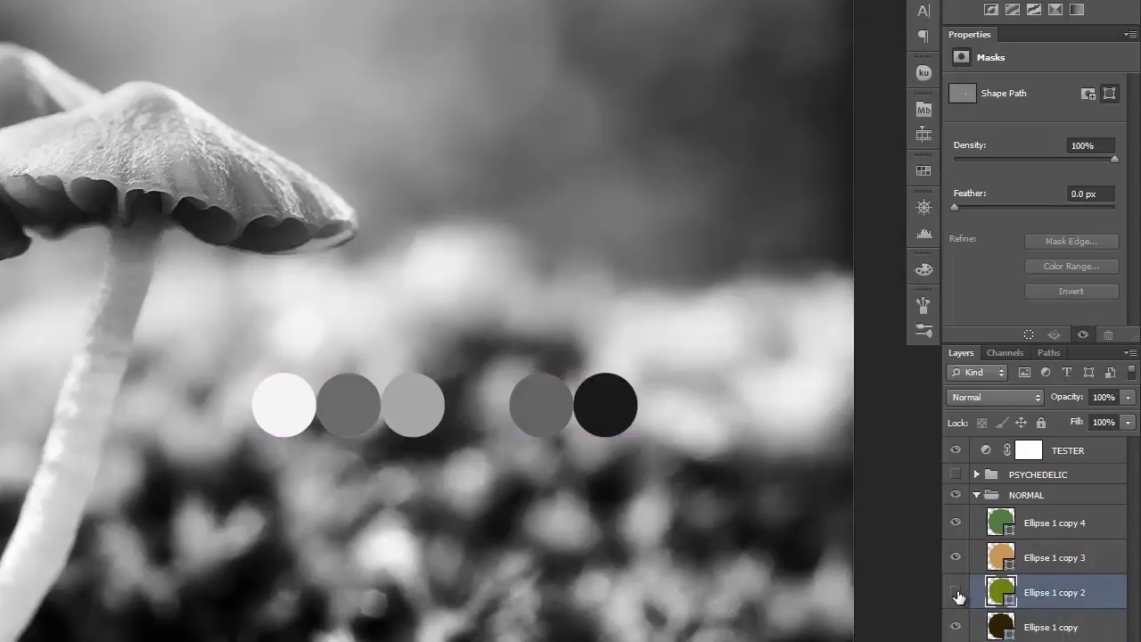
pyautogui.click(956, 592)
pyautogui.click(956, 559)
pyautogui.click(955, 563)
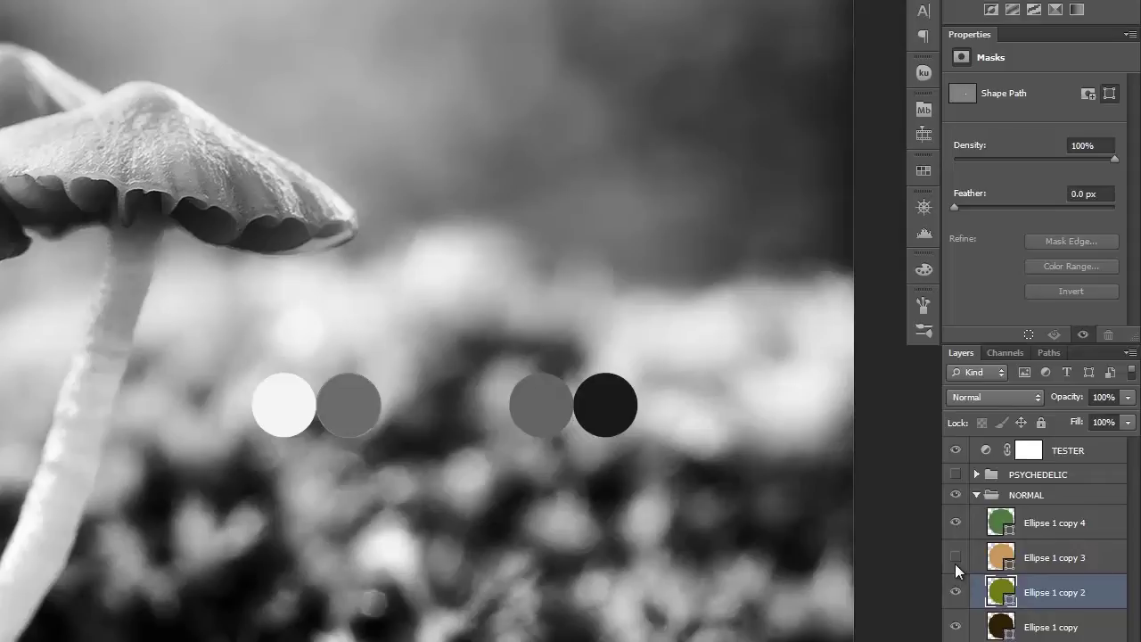
pyautogui.click(956, 559)
pyautogui.click(957, 557)
pyautogui.click(956, 523)
pyautogui.click(956, 590)
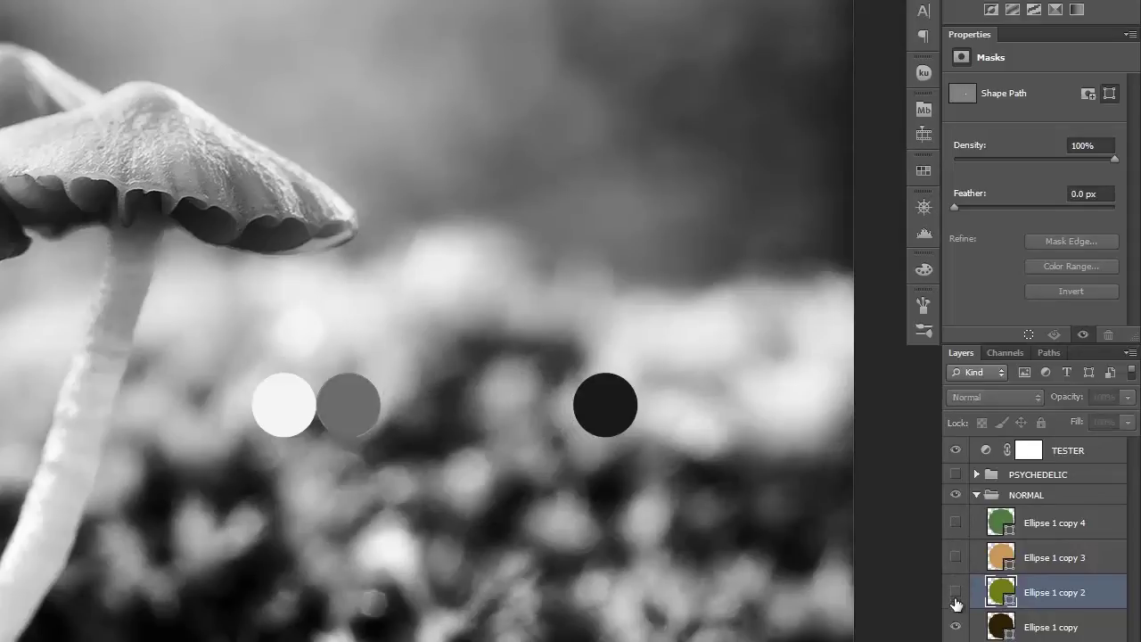
pyautogui.click(957, 559)
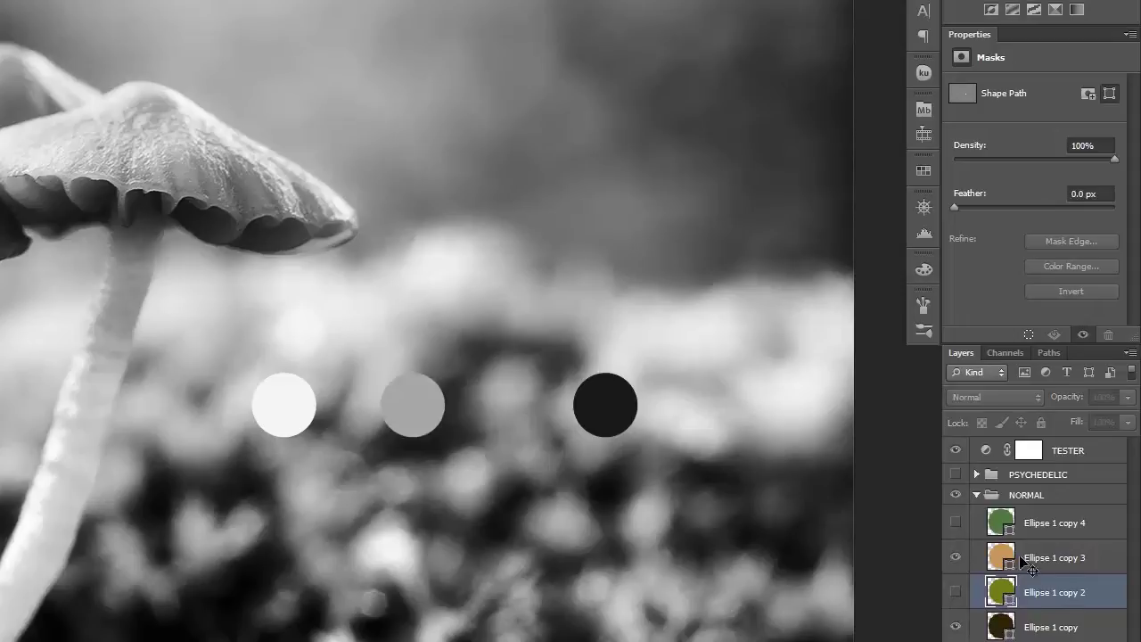
# Place the light grey circle beside the white one and shift the dark grey circle left.
pyautogui.click(1055, 557)
pyautogui.moveTo(632, 476); pyautogui.dragTo(585, 483)
pyautogui.click(955, 523)
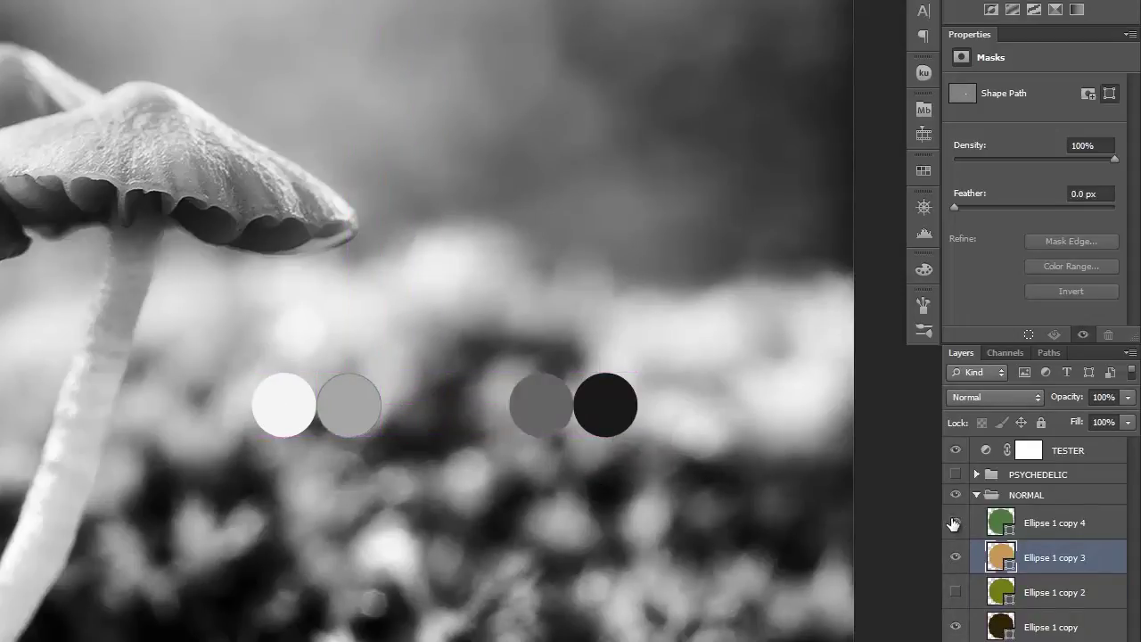
pyautogui.moveTo(721, 479)
pyautogui.mouseDown()
pyautogui.moveTo(658, 474)
pyautogui.moveTo(711, 486)
pyautogui.moveTo(580, 496)
pyautogui.mouseUp()
pyautogui.click(1016, 538)
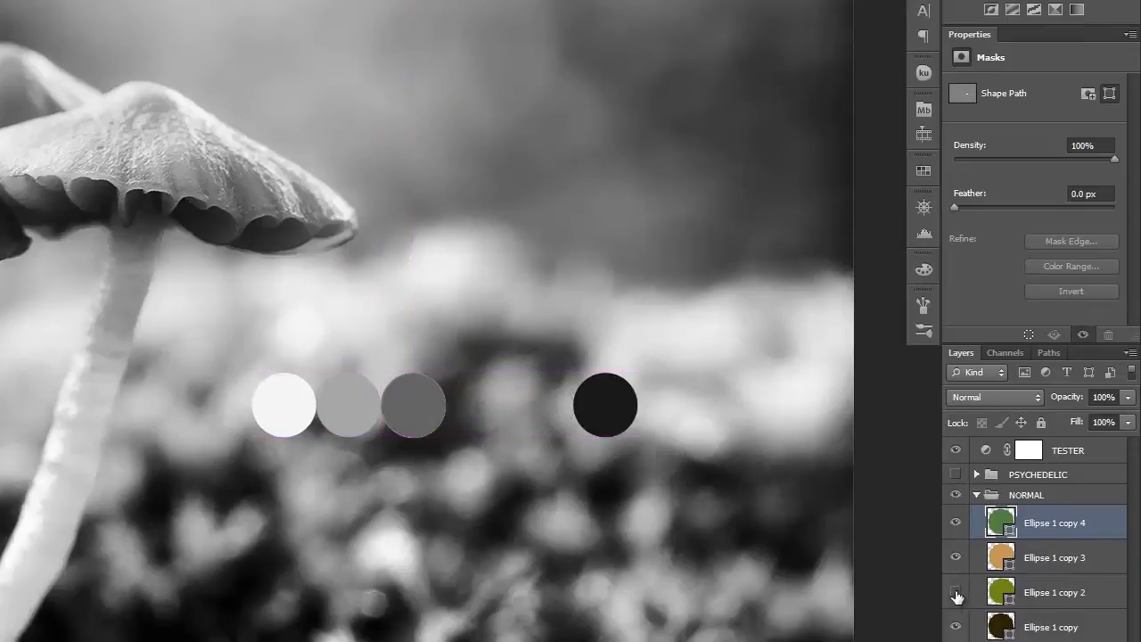
# Reposition the dark grey and Ellipse 1 copy 2 circles, comparing their tones.
pyautogui.click(956, 593)
pyautogui.moveTo(576, 538); pyautogui.dragTo(657, 538)
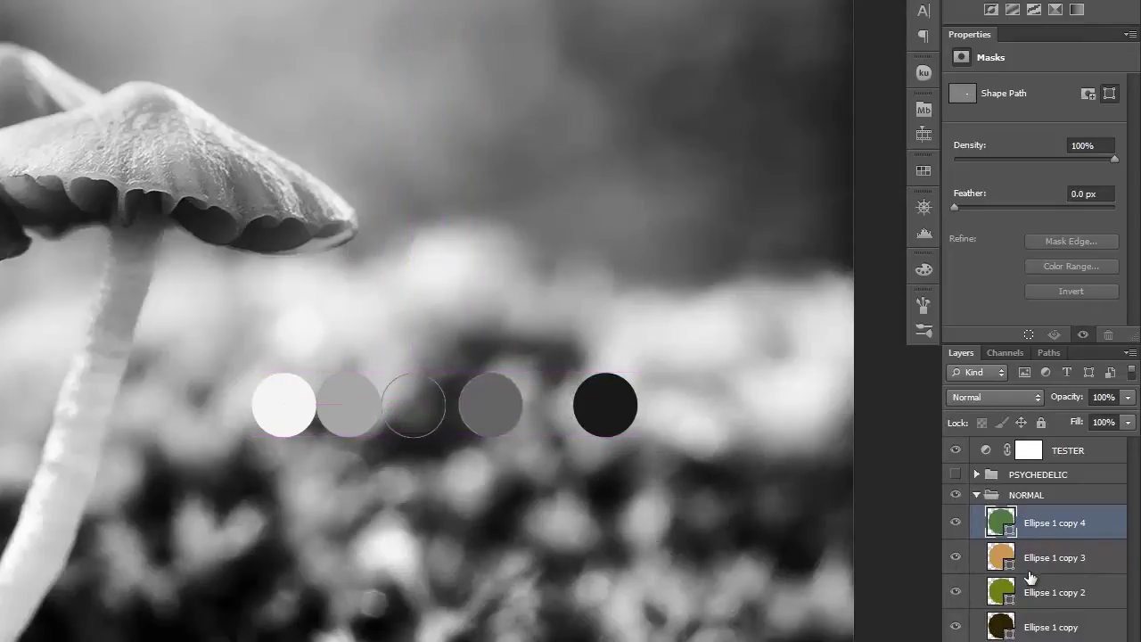
pyautogui.click(1031, 590)
pyautogui.moveTo(541, 497); pyautogui.dragTo(558, 491)
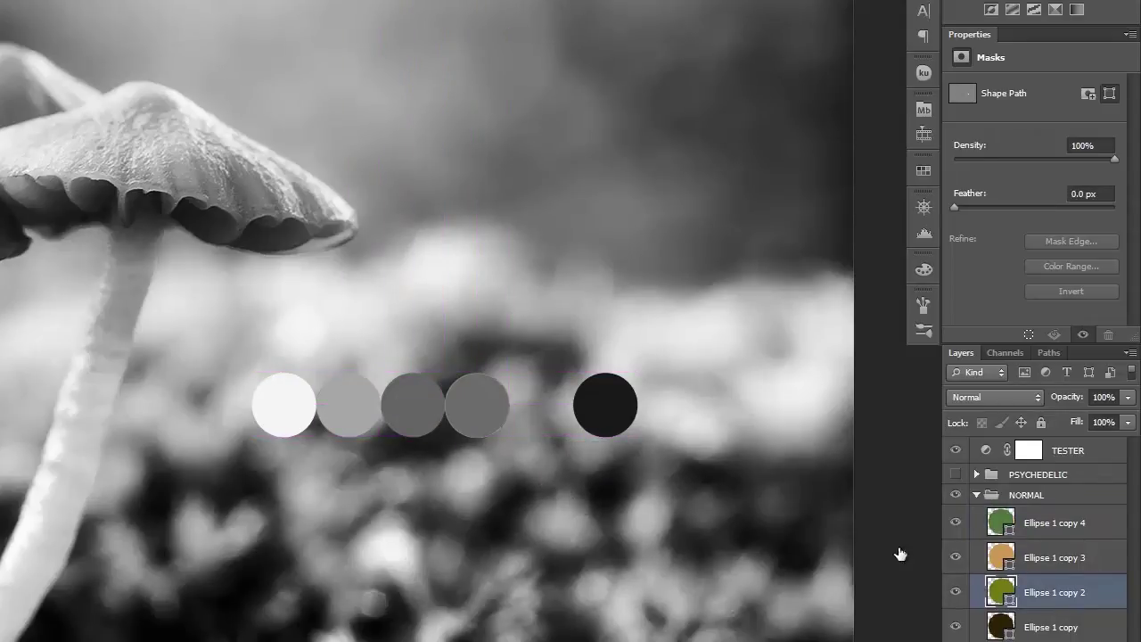
pyautogui.click(956, 592)
pyautogui.click(952, 523)
# Move Ellipse 1 copy 4 right and Ellipse 1 copy 2 into third place.
pyautogui.click(1069, 527)
pyautogui.moveTo(591, 476); pyautogui.dragTo(671, 491)
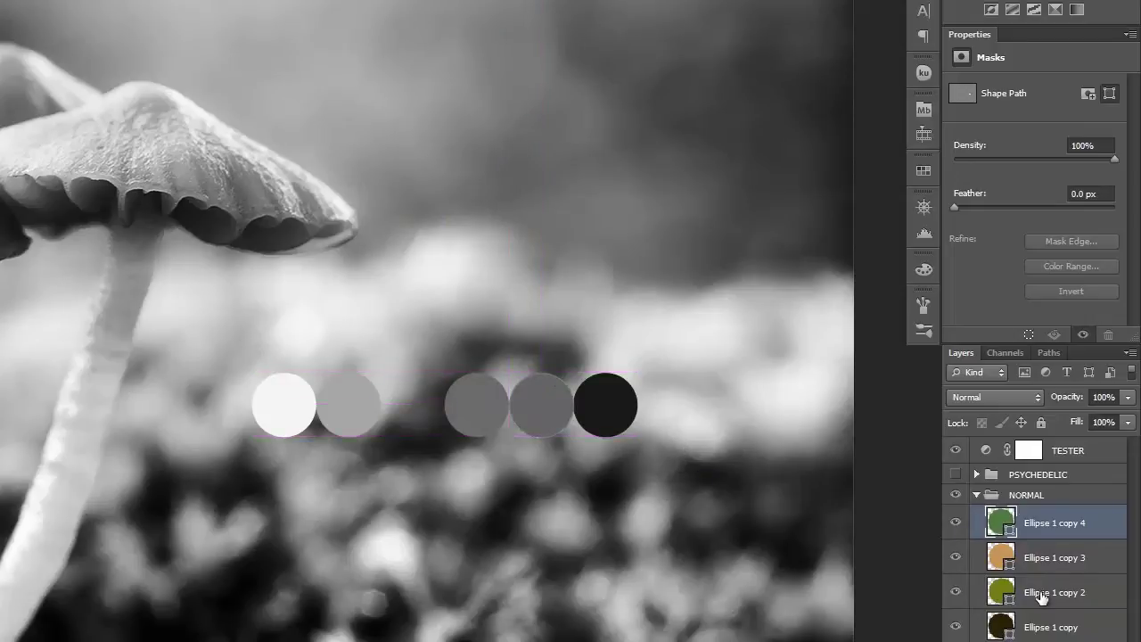
pyautogui.click(1041, 595)
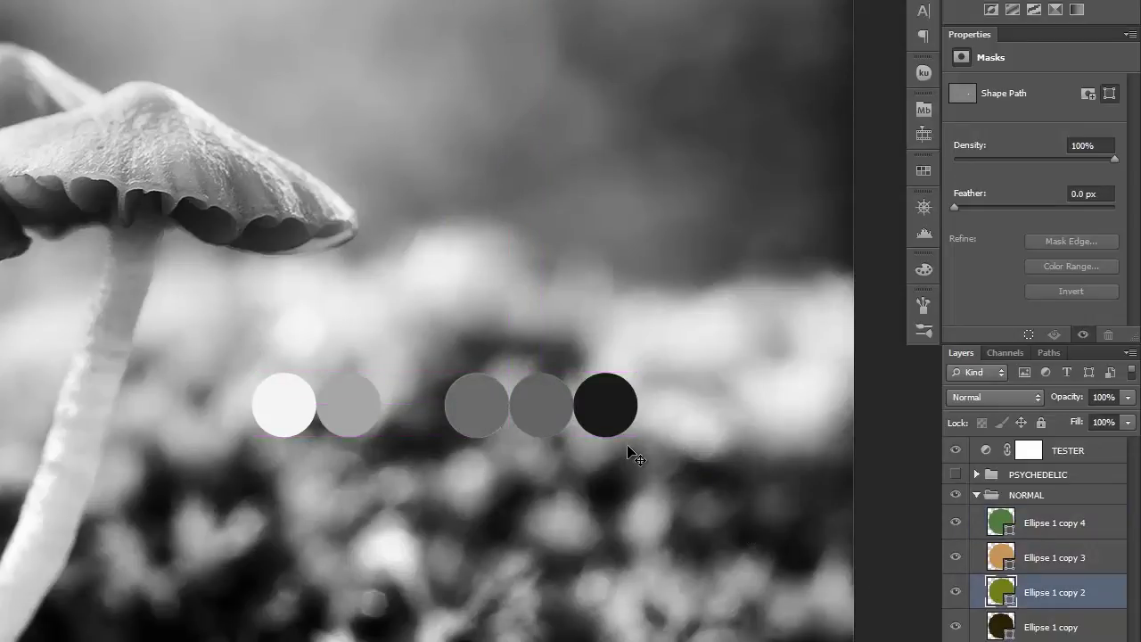
pyautogui.moveTo(634, 457); pyautogui.dragTo(564, 450)
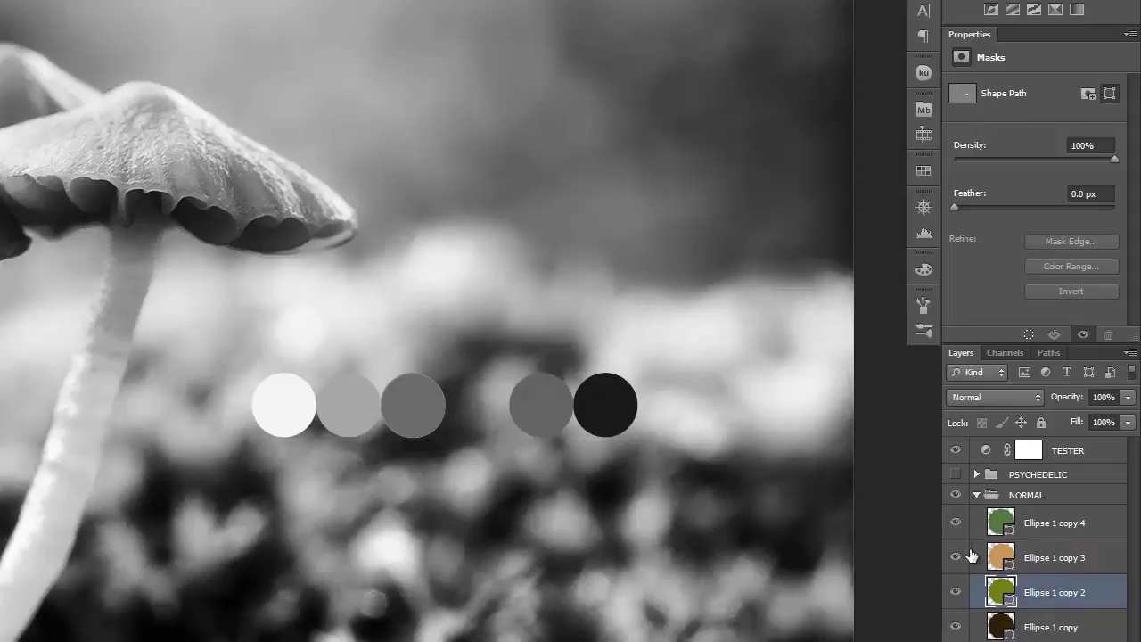
# Slide the grey circle to fourth, the black circle to the end, and hide TESTER.
pyautogui.click(1049, 529)
pyautogui.moveTo(594, 434); pyautogui.dragTo(522, 434)
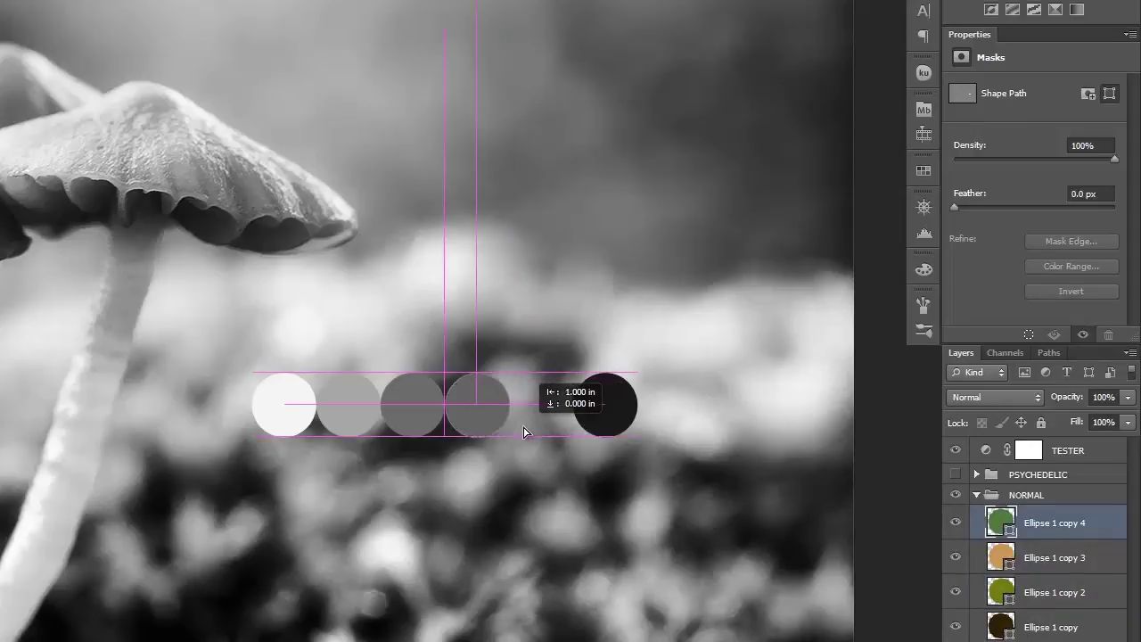
pyautogui.click(1034, 620)
pyautogui.moveTo(782, 527); pyautogui.dragTo(711, 523)
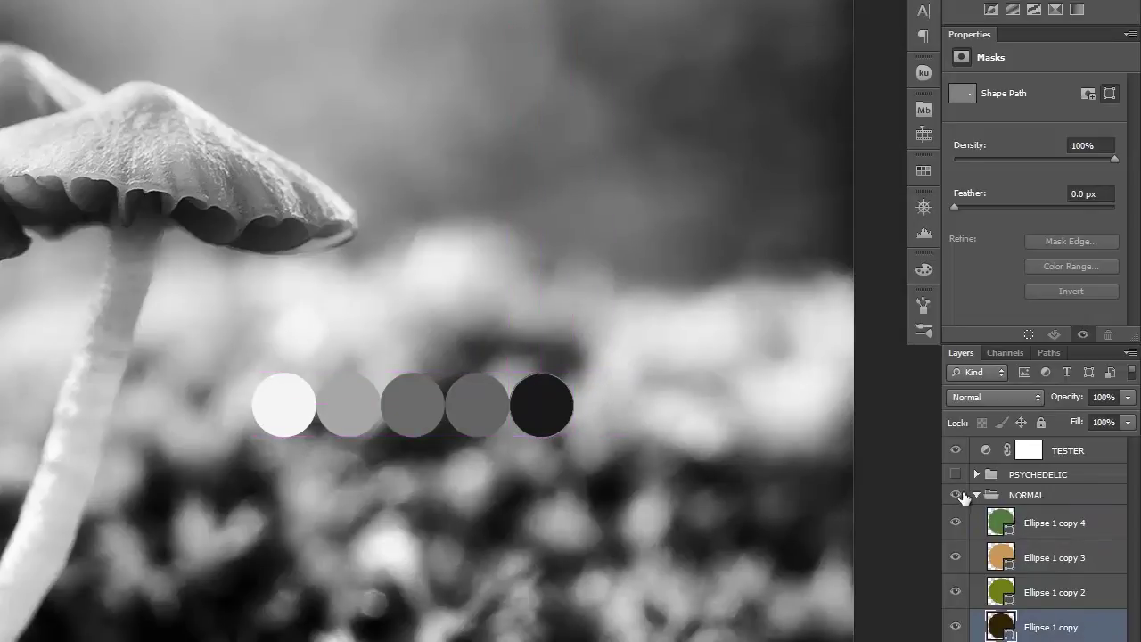
pyautogui.click(957, 451)
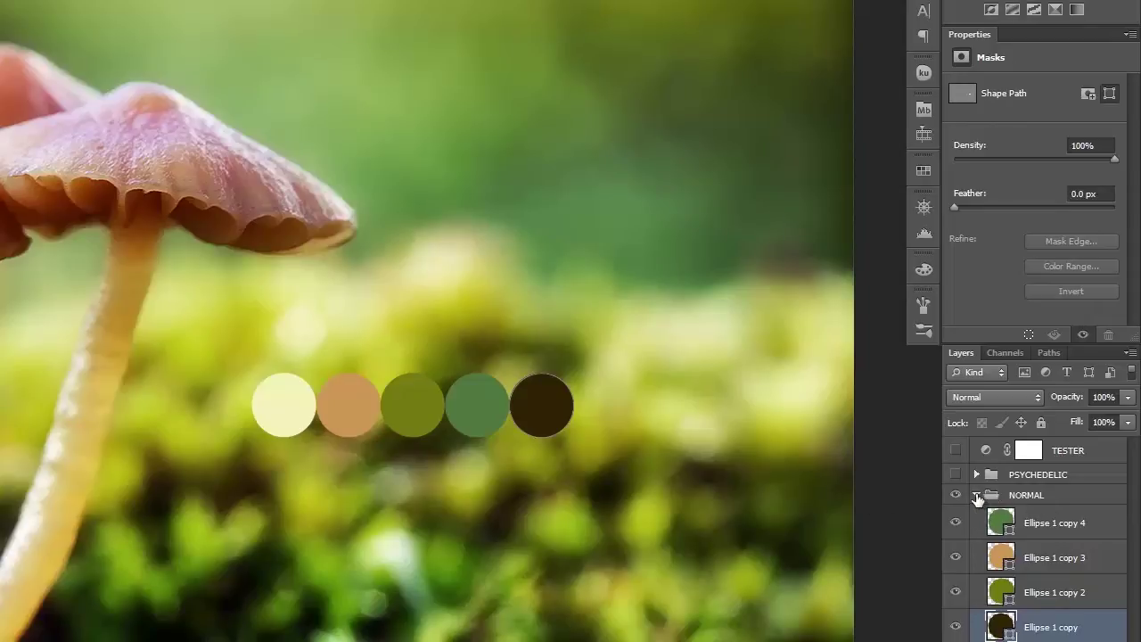
# Add a sepia Gradient Map adjustment above Layer 1 and select it.
pyautogui.click(976, 495)
pyautogui.click(1048, 526)
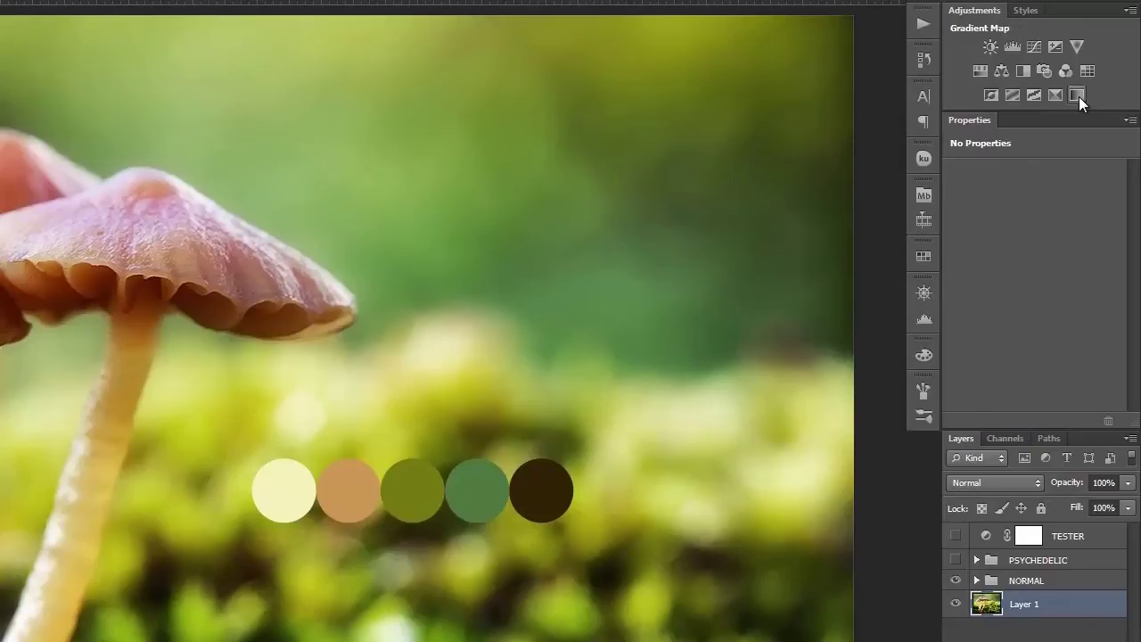
pyautogui.click(1078, 95)
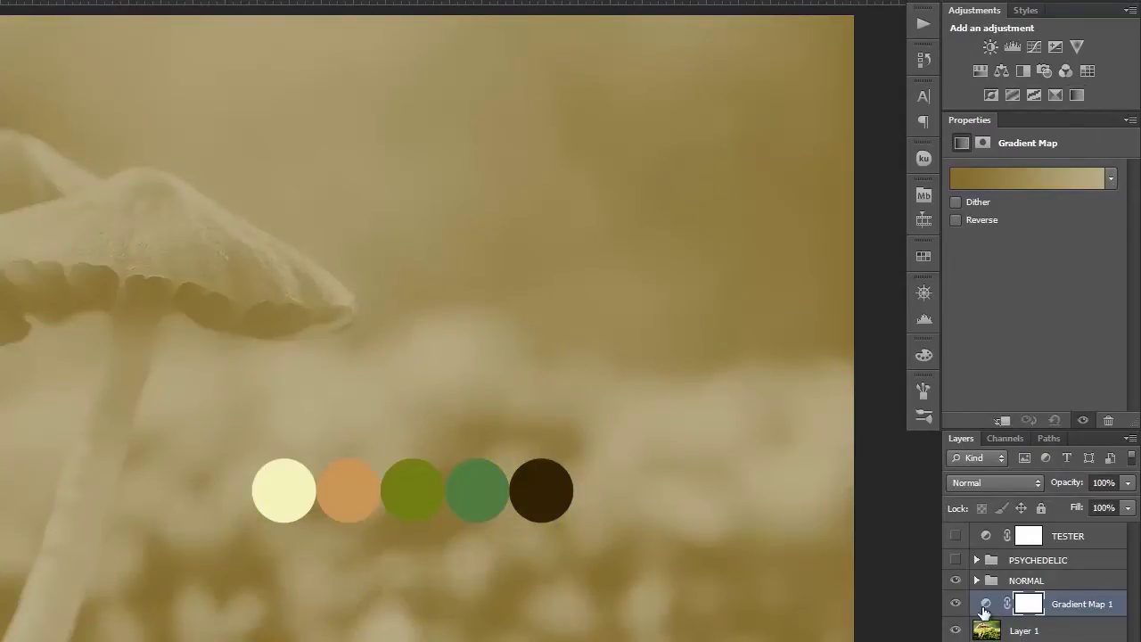
pyautogui.click(985, 603)
# Set the gradient's left stop to dark brown sampled from the darkest circle.
pyautogui.click(1095, 182)
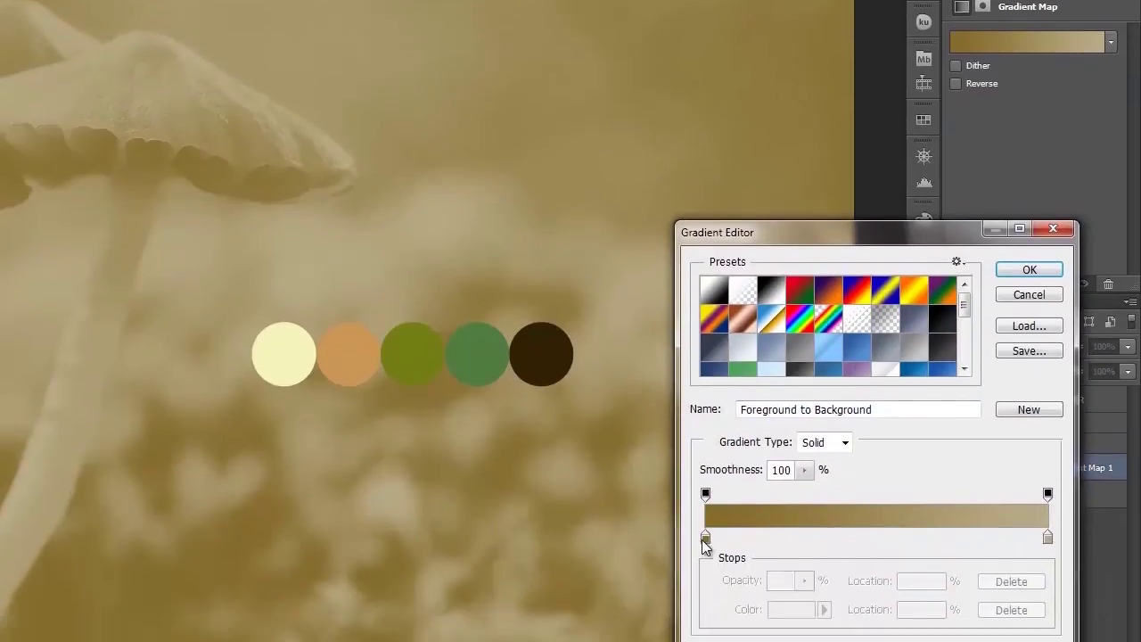
pyautogui.click(705, 505)
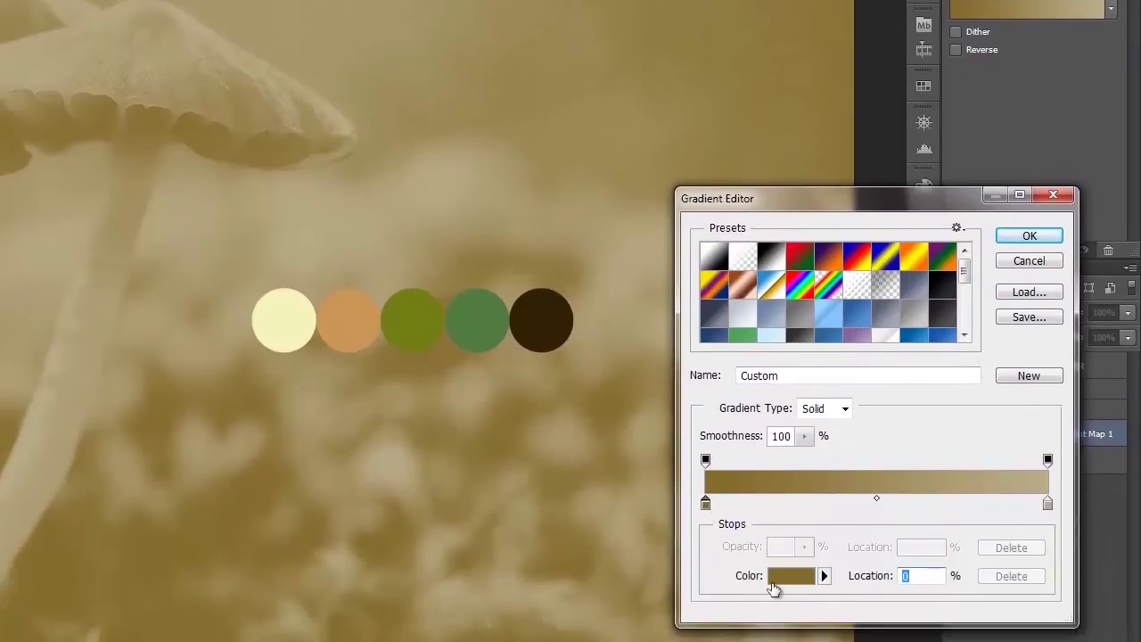
pyautogui.click(779, 581)
pyautogui.moveTo(625, 213); pyautogui.dragTo(893, 229)
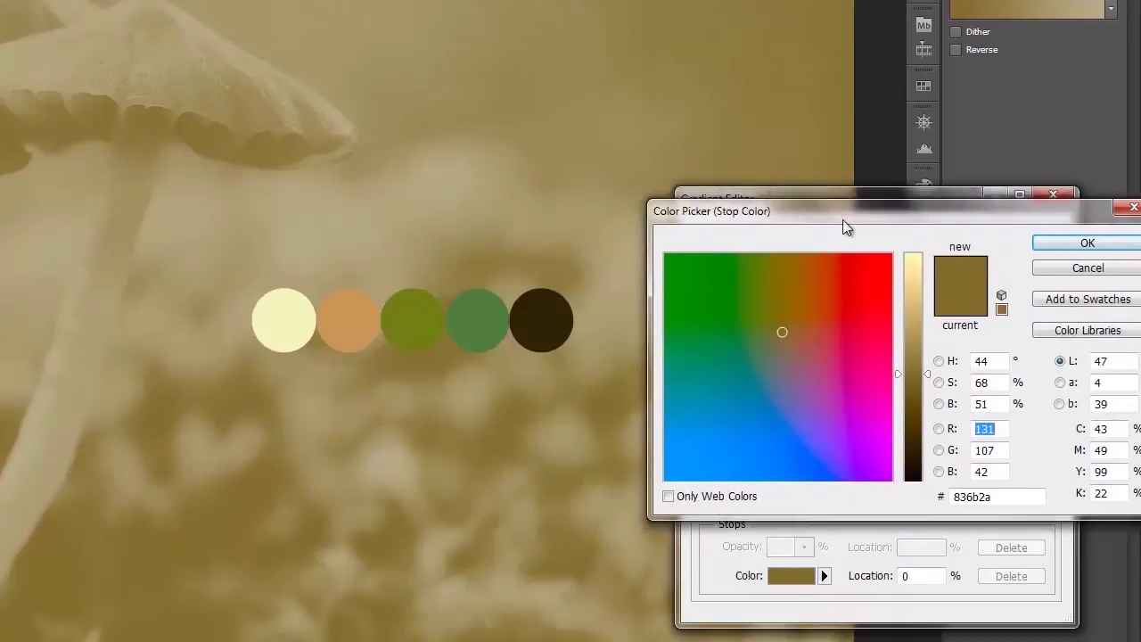
pyautogui.click(555, 313)
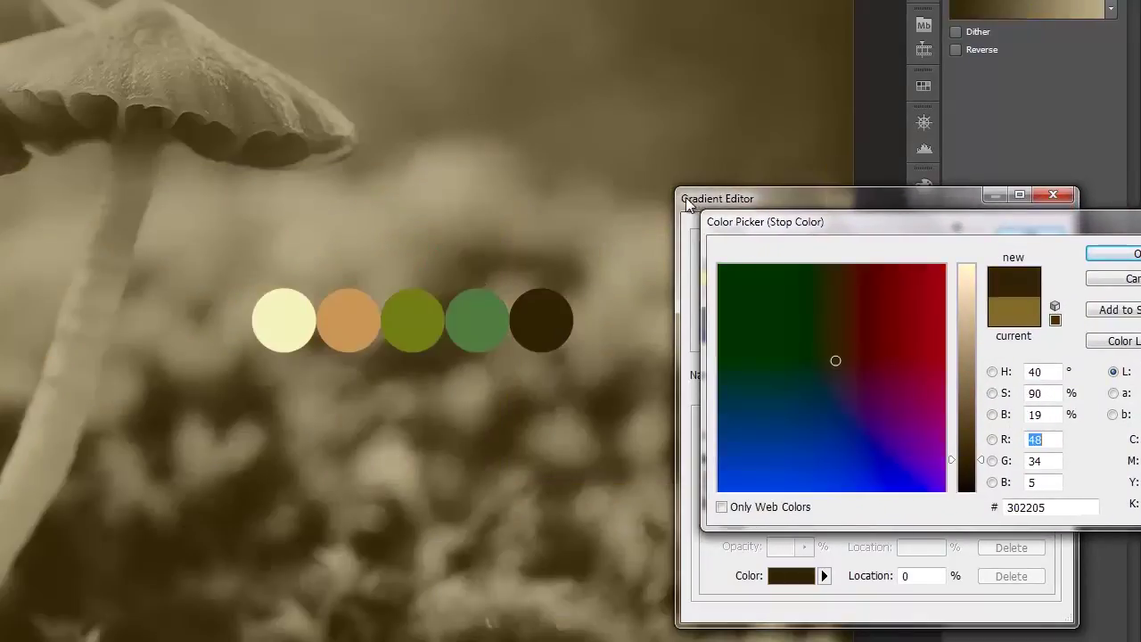
pyautogui.moveTo(830, 222); pyautogui.dragTo(742, 224)
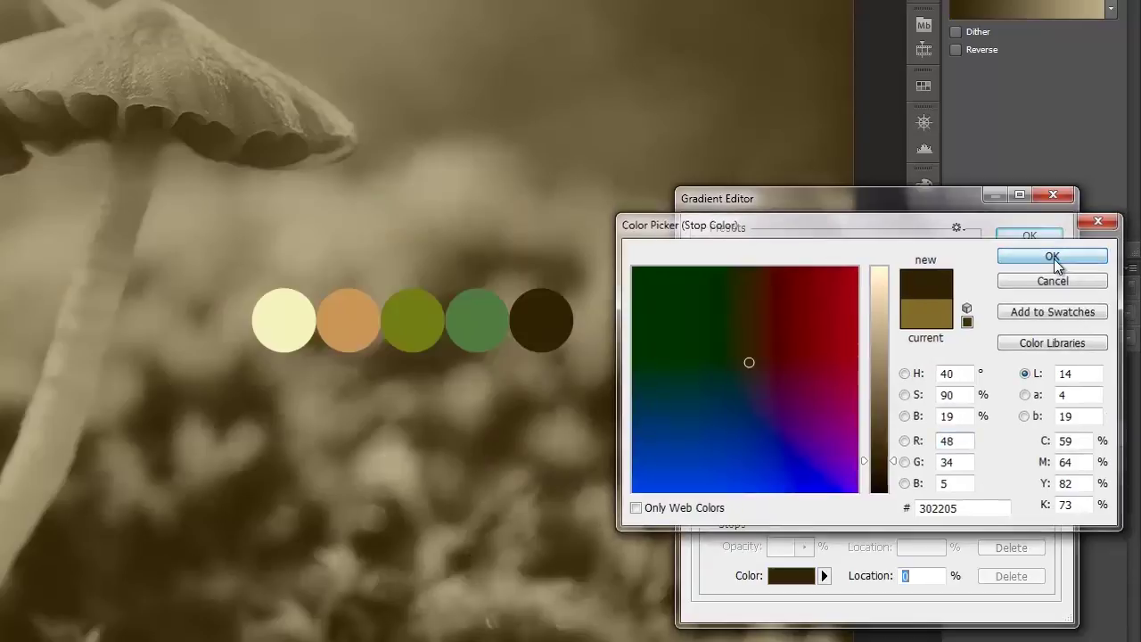
pyautogui.click(1032, 255)
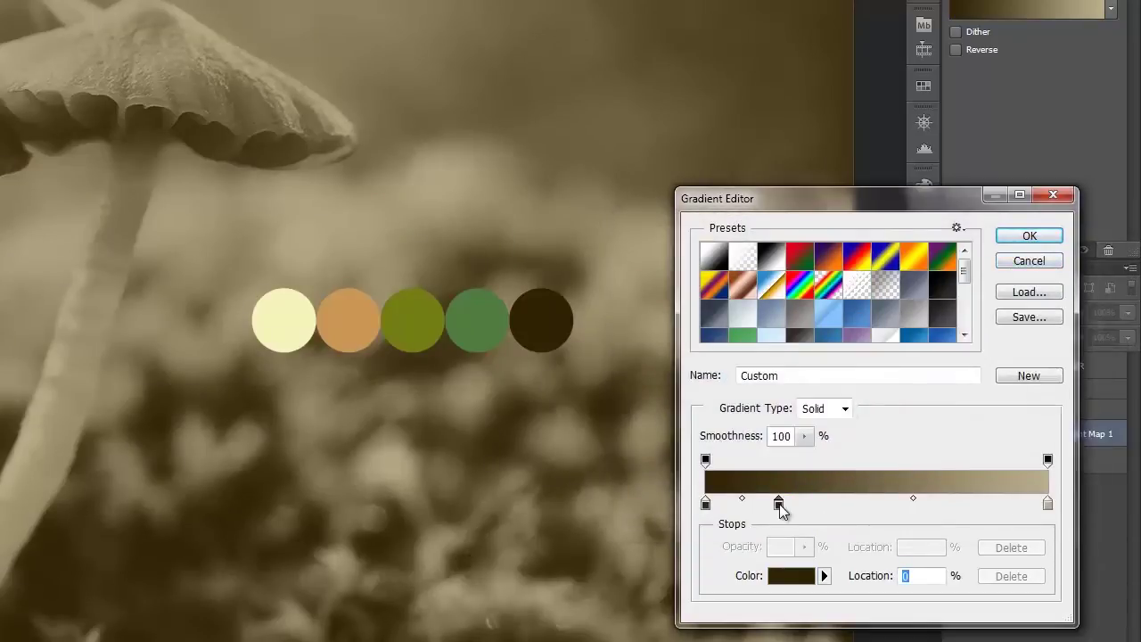
# Color the second and middle stops green and olive from the matching circles.
pyautogui.doubleClick(779, 504)
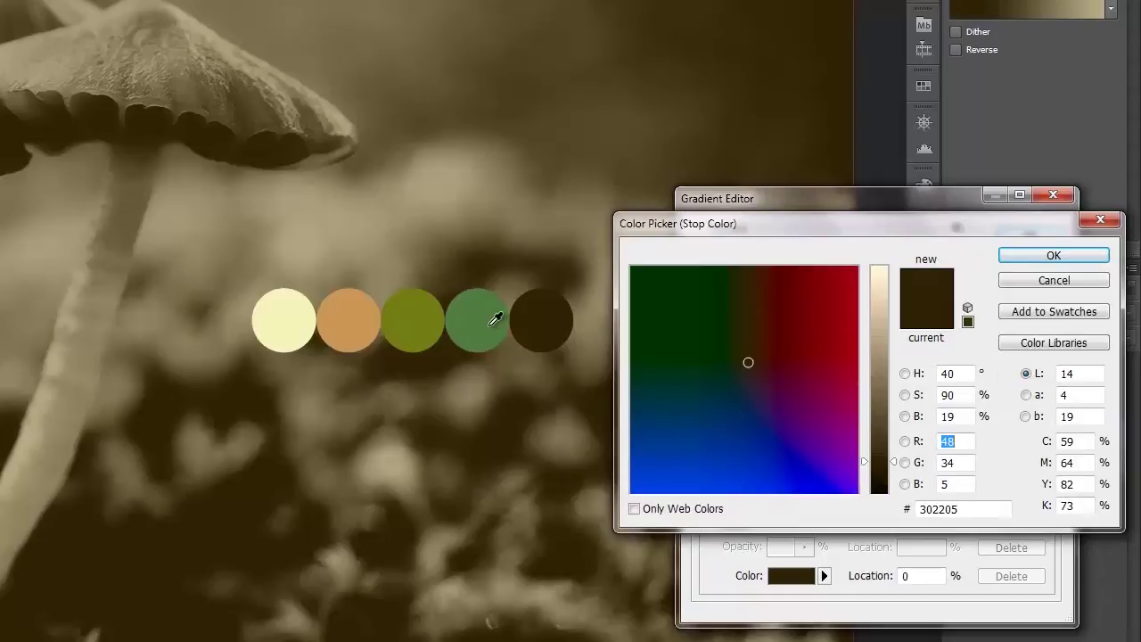
pyautogui.click(493, 319)
pyautogui.click(1052, 256)
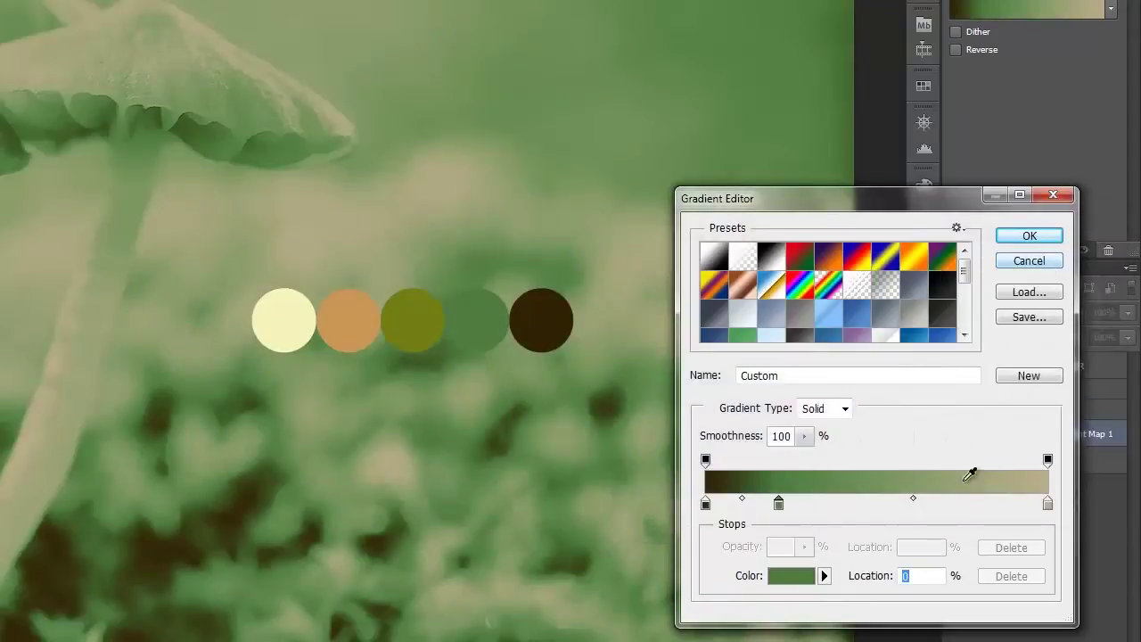
pyautogui.doubleClick(874, 505)
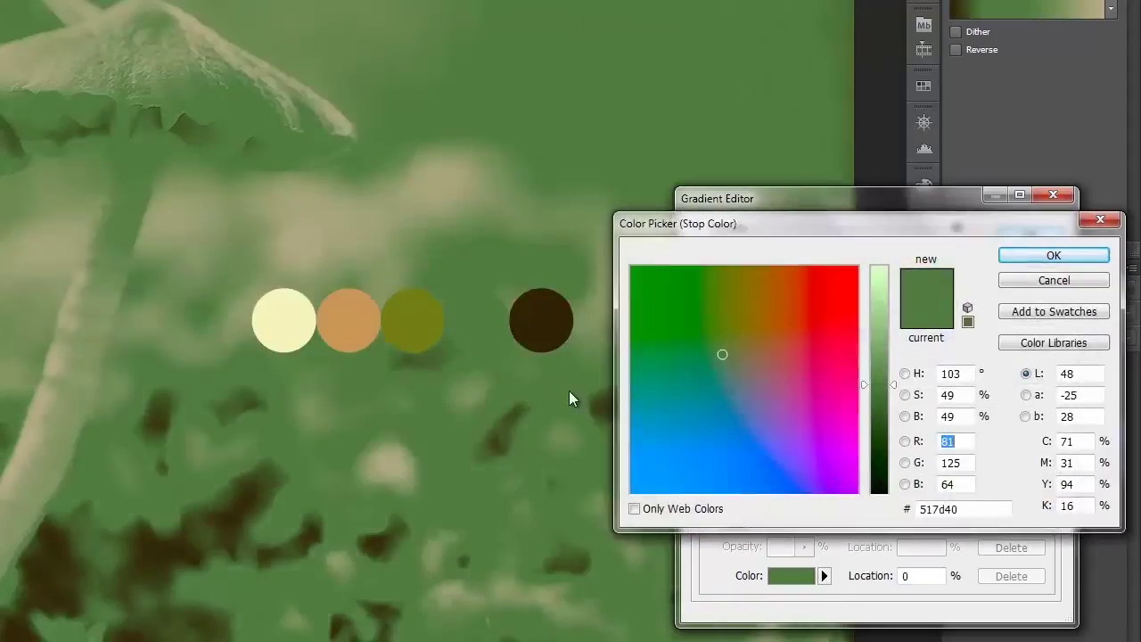
pyautogui.click(427, 310)
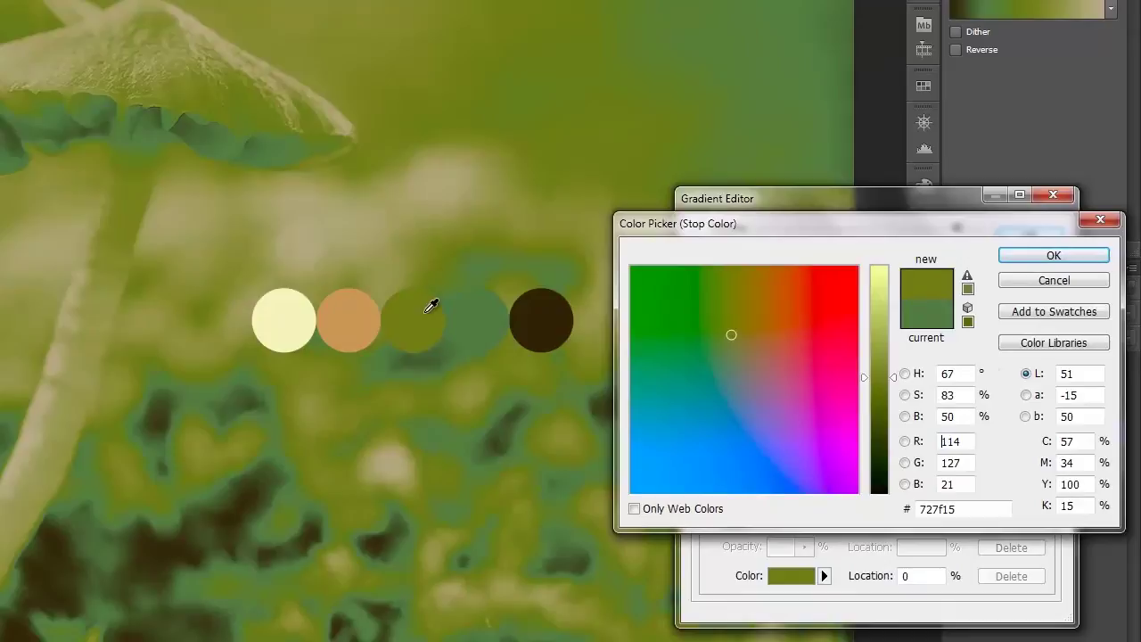
pyautogui.click(1053, 257)
# Add a tan stop near 76% and make the end stop pale yellow.
pyautogui.click(964, 505)
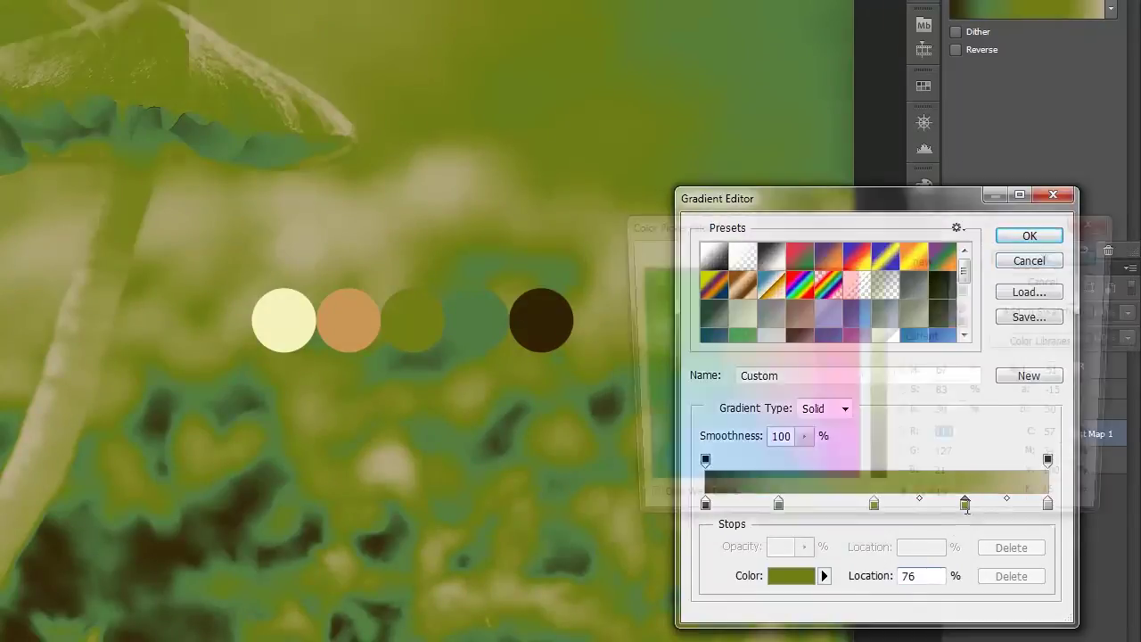
pyautogui.doubleClick(965, 505)
pyautogui.click(341, 314)
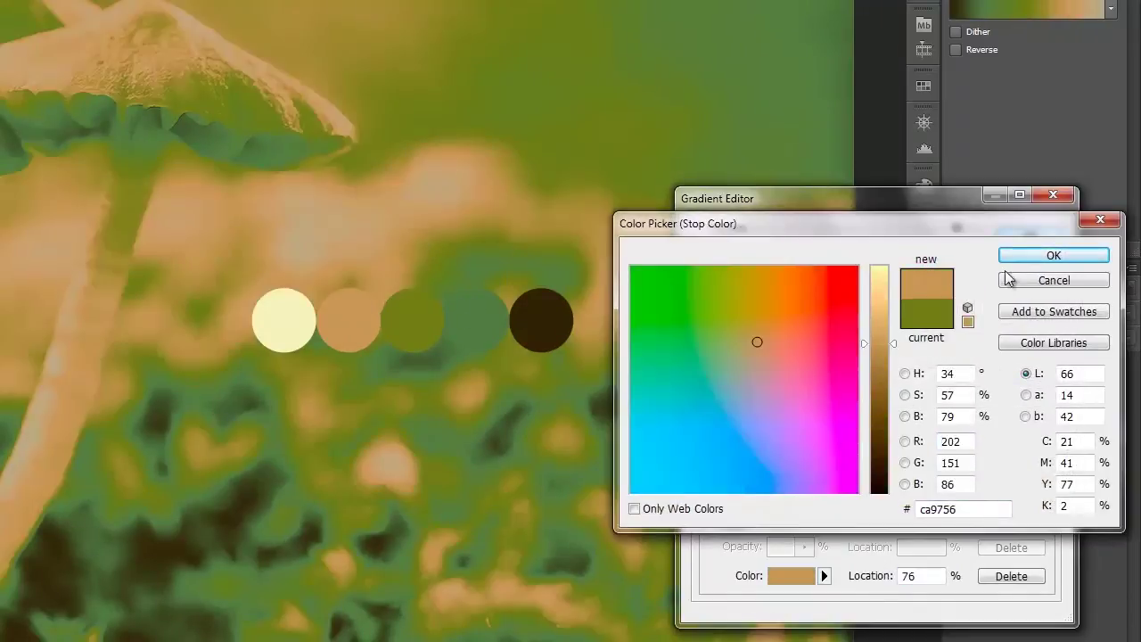
pyautogui.click(1045, 257)
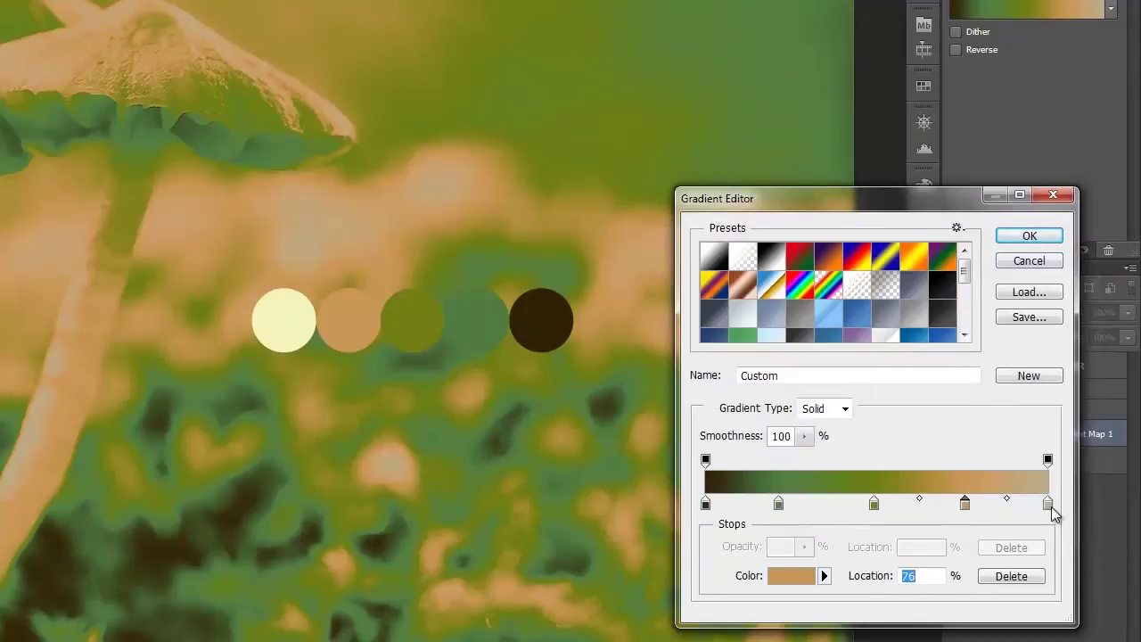
pyautogui.doubleClick(1048, 505)
pyautogui.click(294, 321)
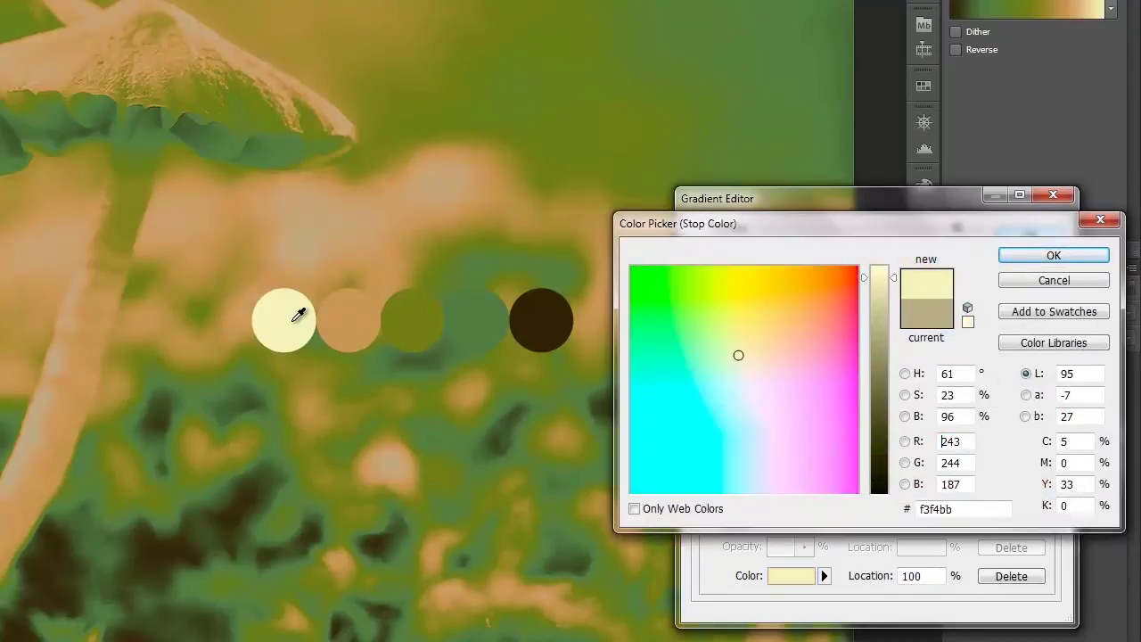
pyautogui.click(1052, 257)
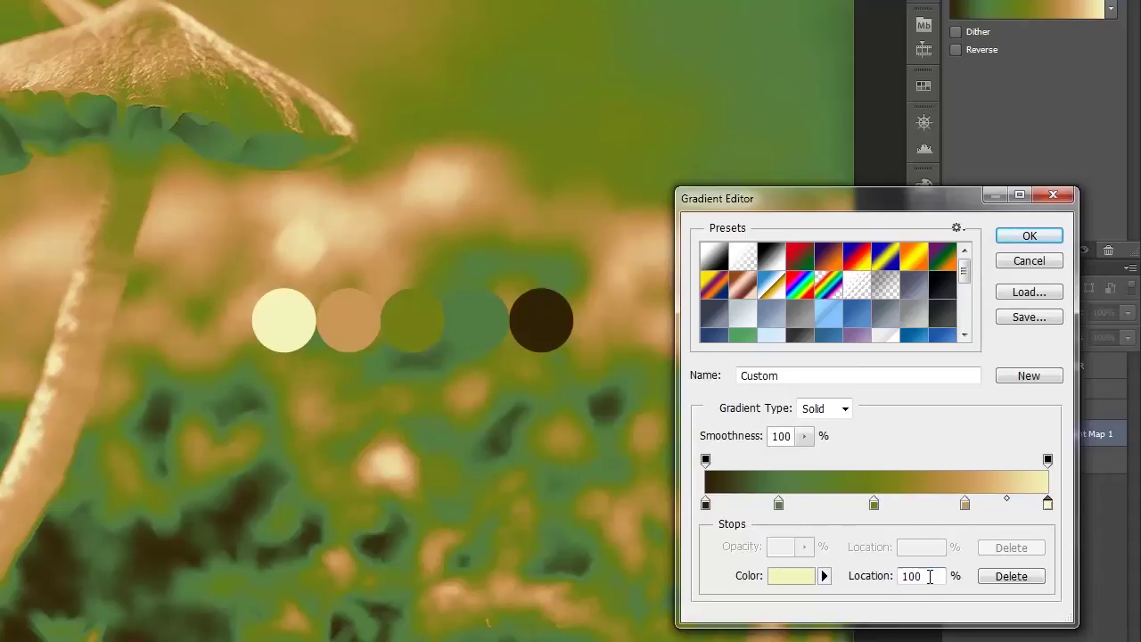
# Set the green, olive and tan stop locations to 25%, 50% and 75%.
pyautogui.moveTo(930, 576); pyautogui.dragTo(872, 579)
pyautogui.click(779, 504)
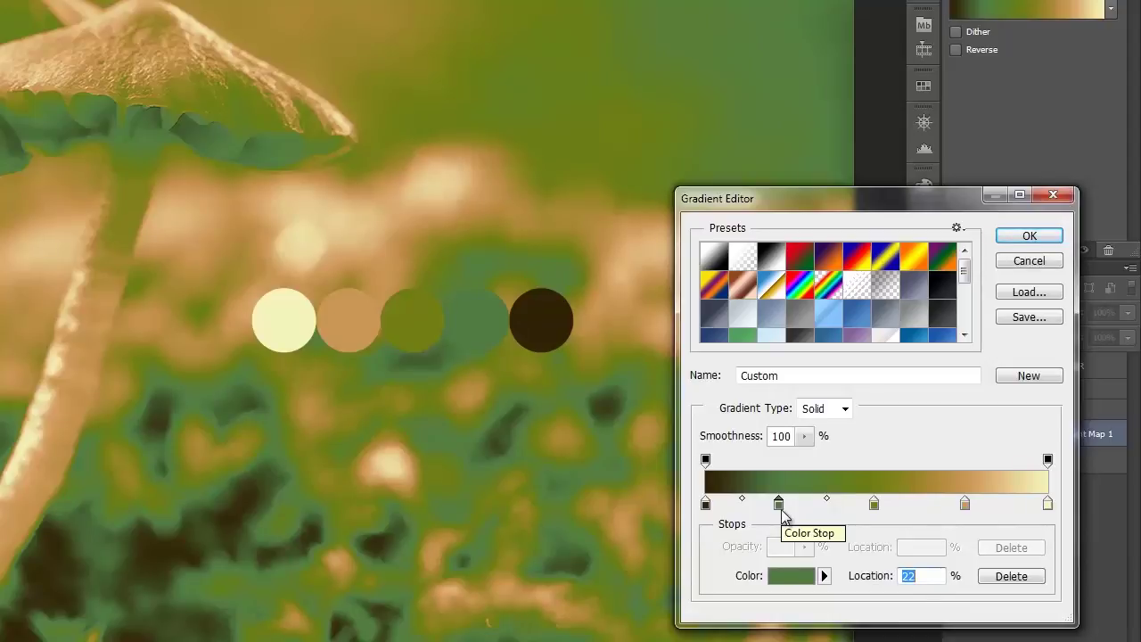
pyautogui.moveTo(779, 505); pyautogui.dragTo(789, 504)
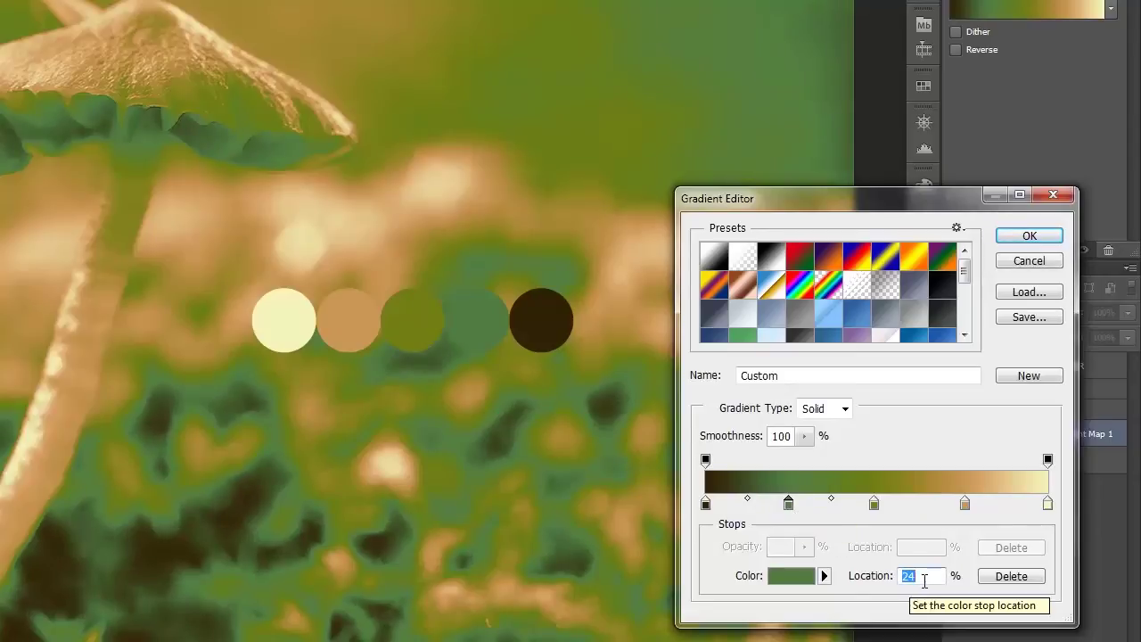
pyautogui.write('25')
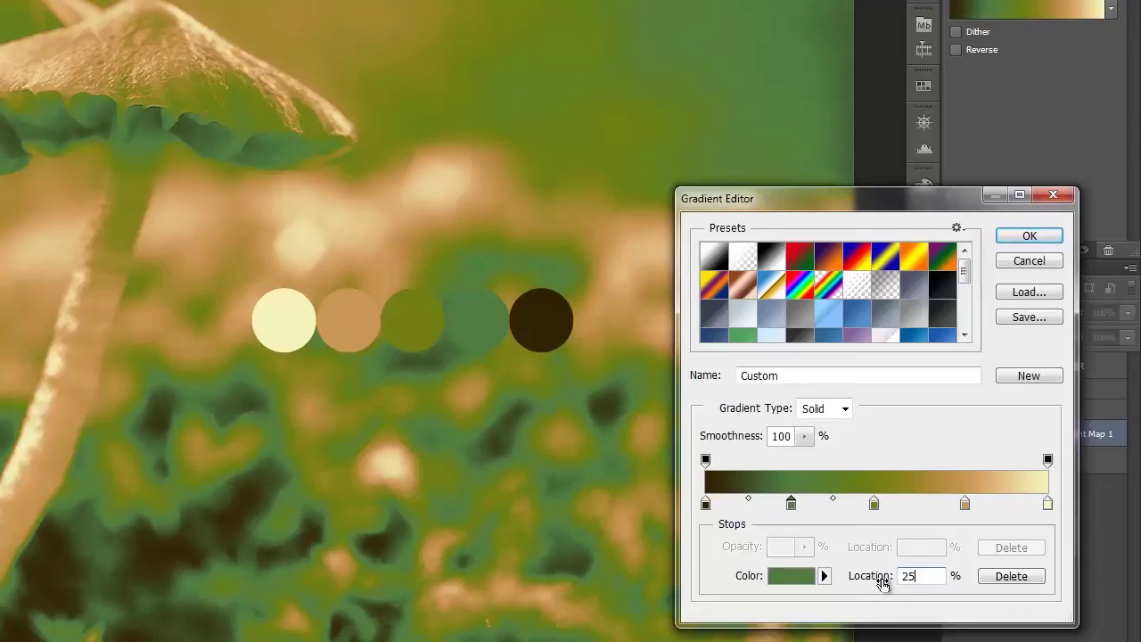
pyautogui.click(875, 504)
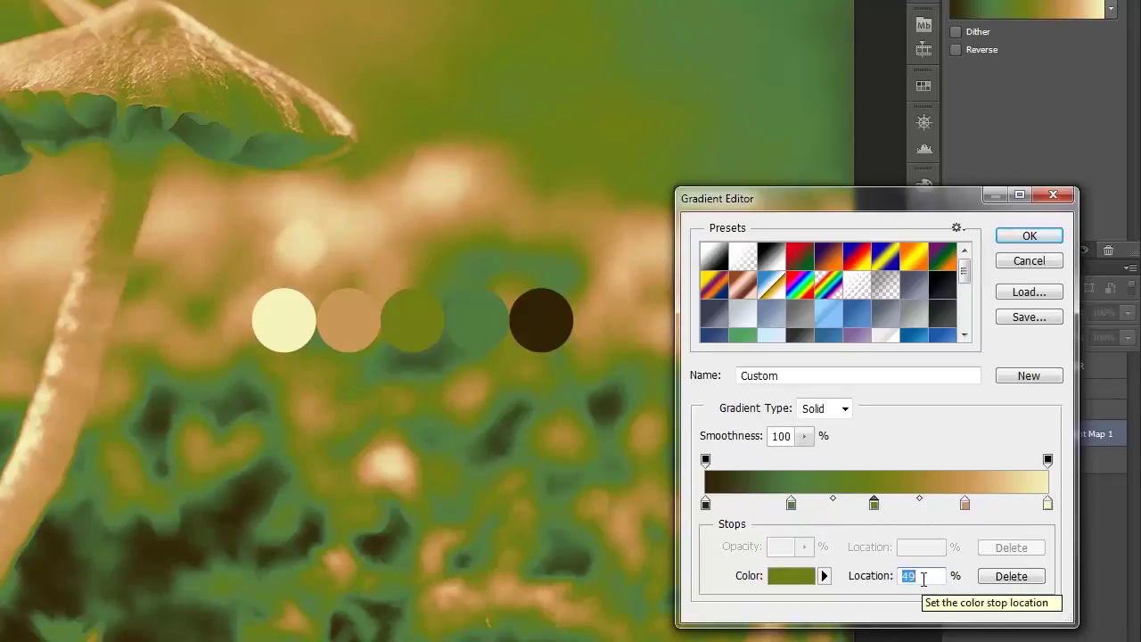
pyautogui.write('50')
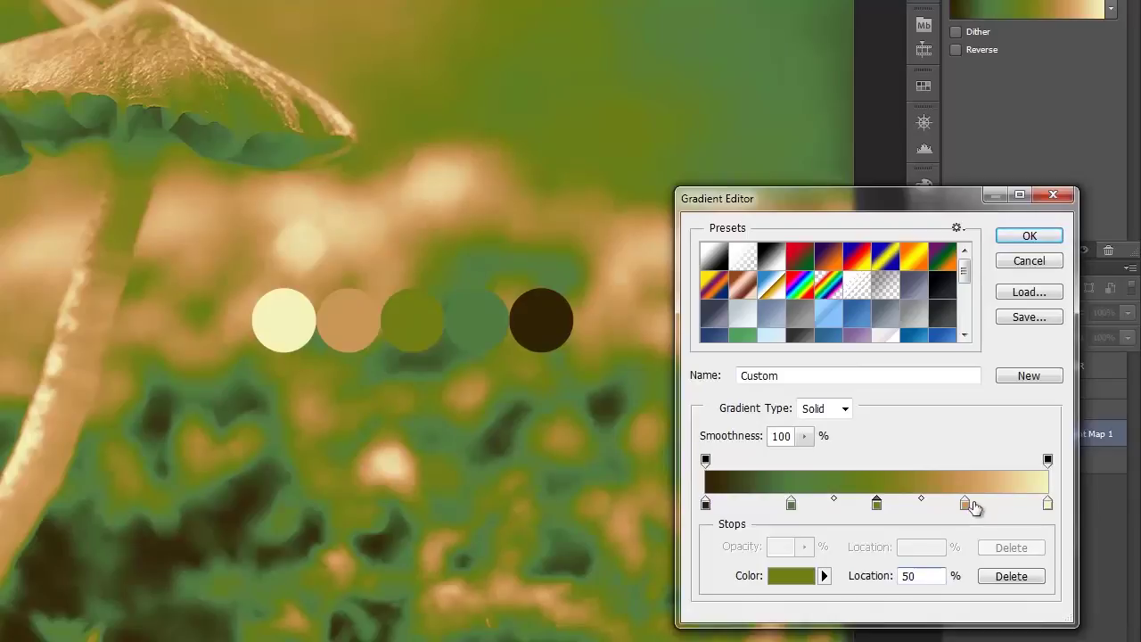
pyautogui.click(965, 506)
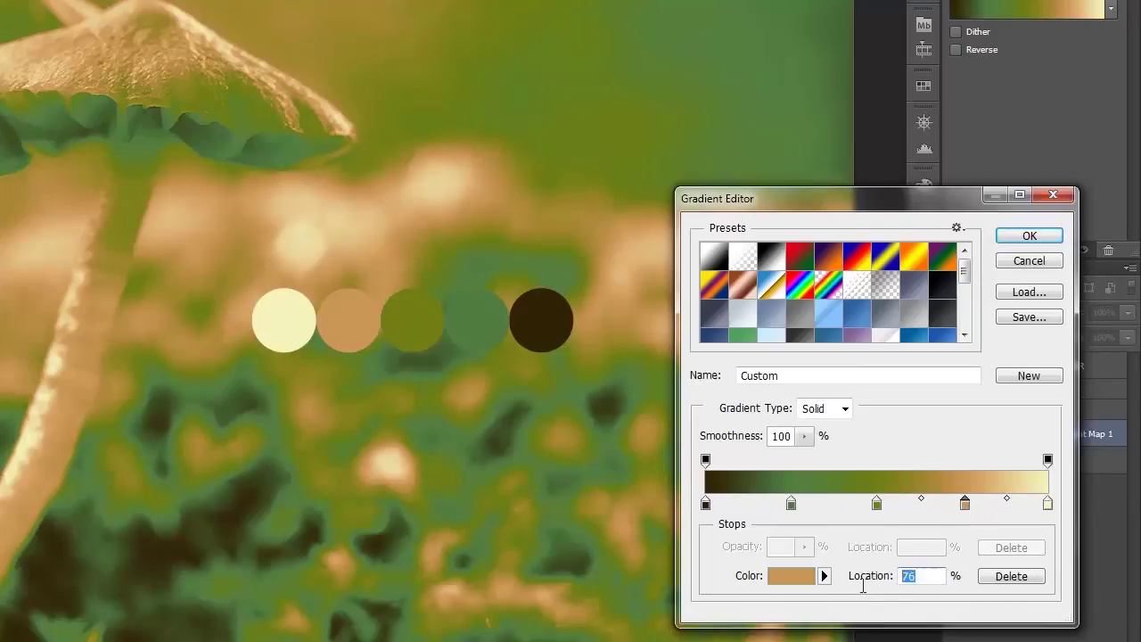
pyautogui.write('75')
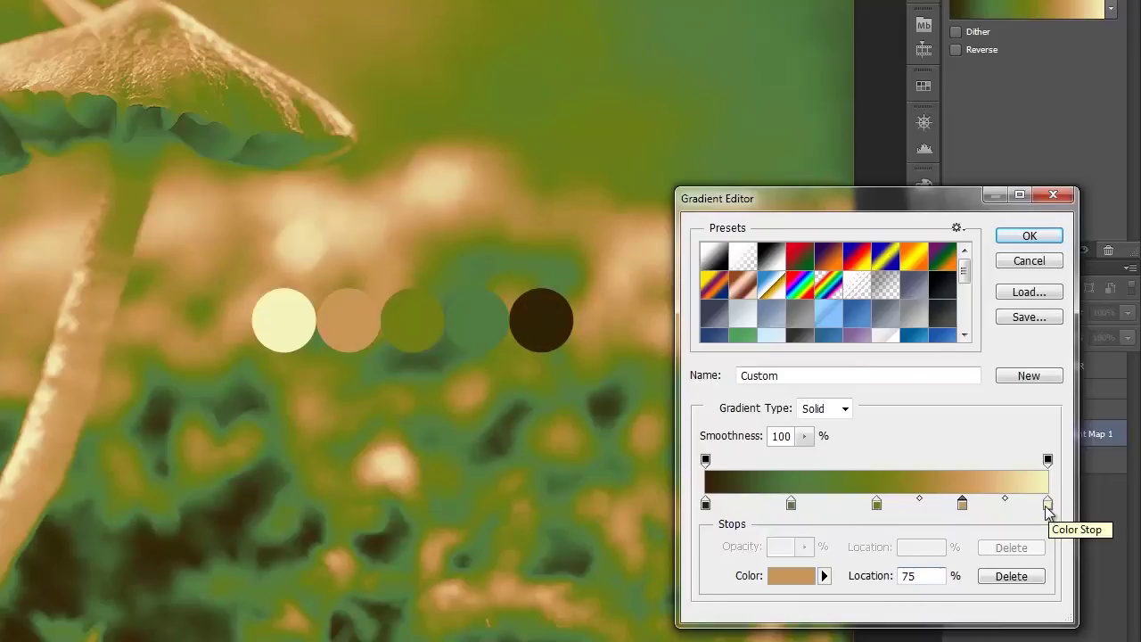
# Select the dark brown first stop and open its colour picker.
pyautogui.click(1047, 507)
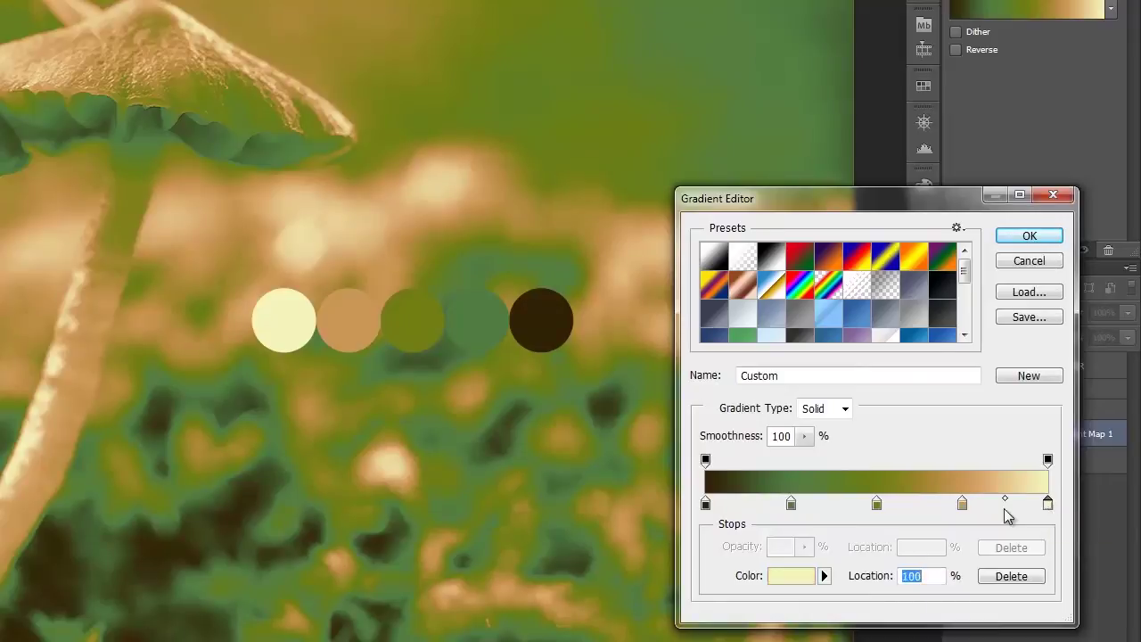
pyautogui.click(705, 506)
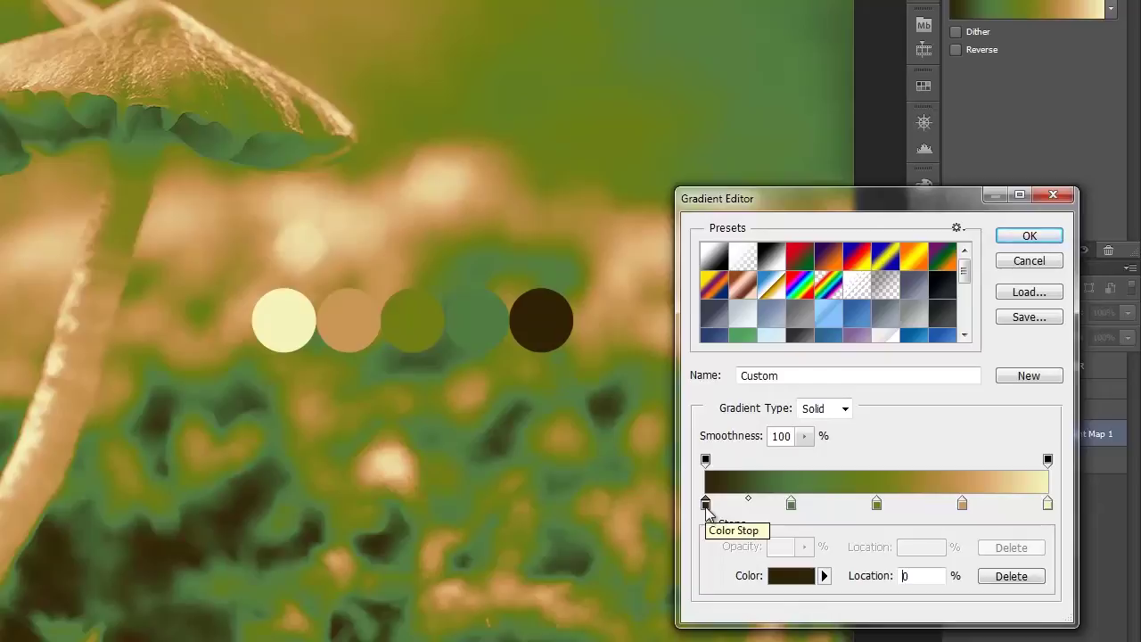
pyautogui.click(1049, 506)
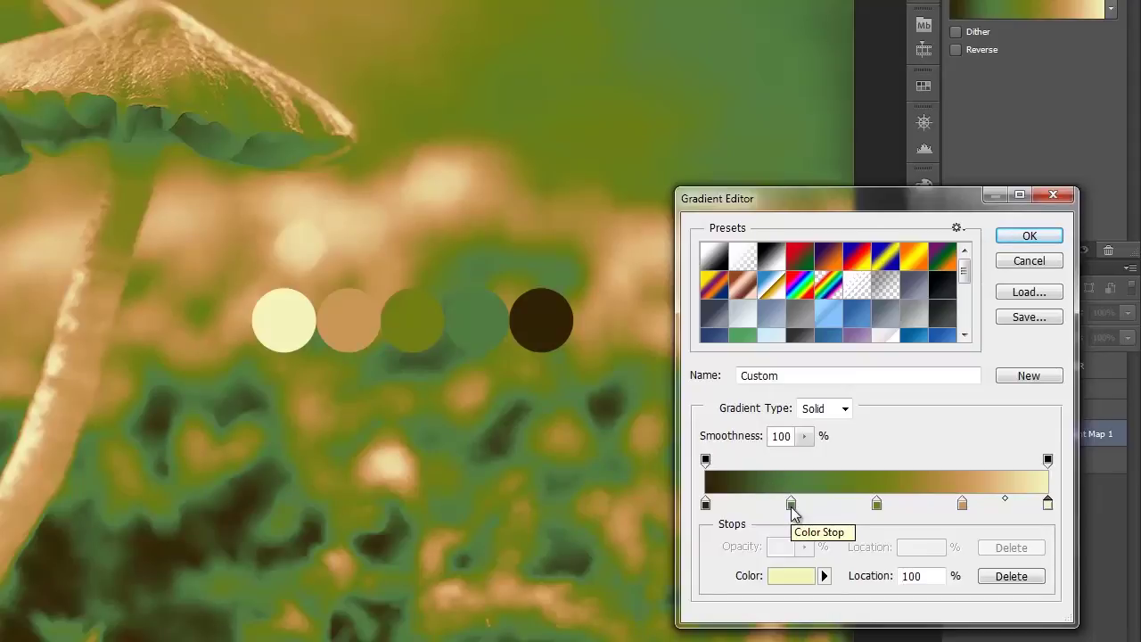
pyautogui.click(708, 505)
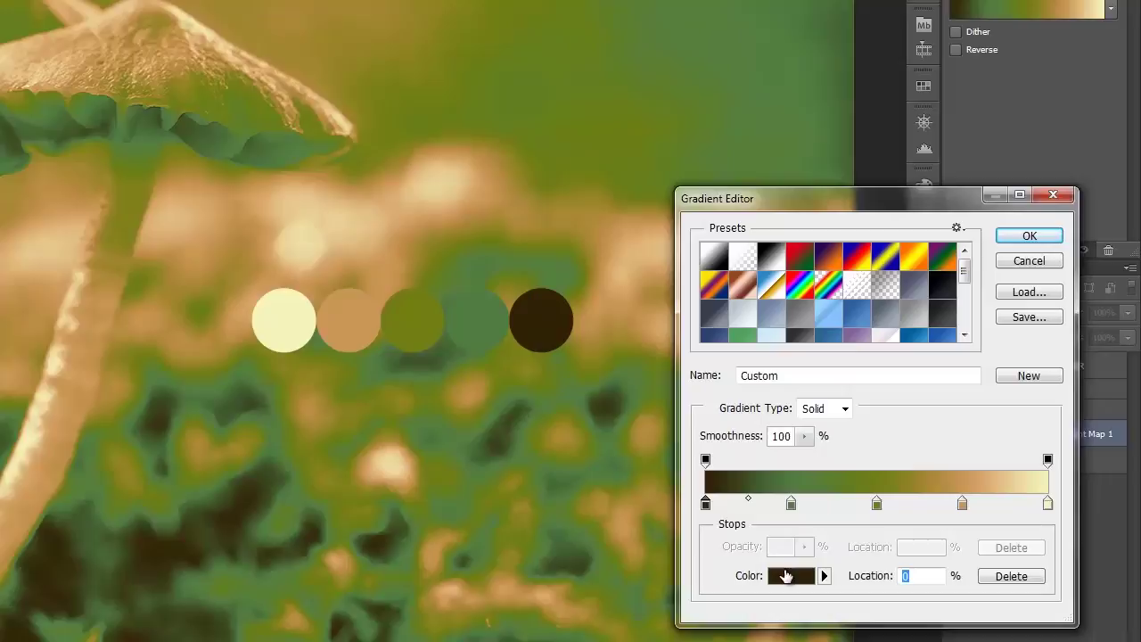
pyautogui.click(786, 576)
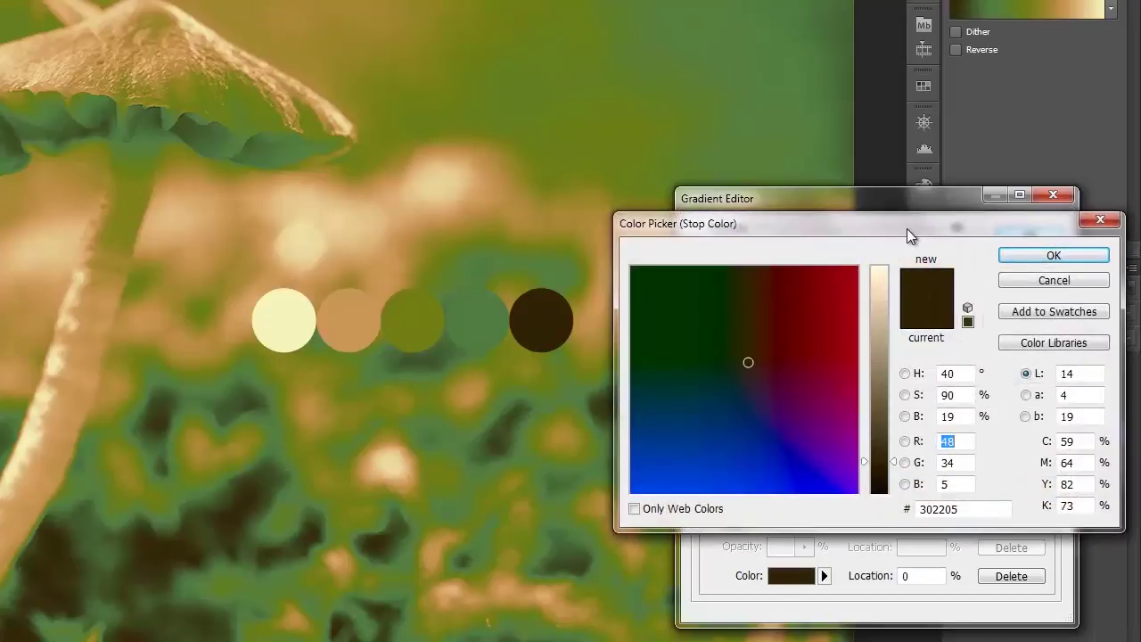
pyautogui.moveTo(907, 228)
pyautogui.mouseDown()
pyautogui.moveTo(826, 244)
pyautogui.moveTo(853, 203)
pyautogui.mouseUp()
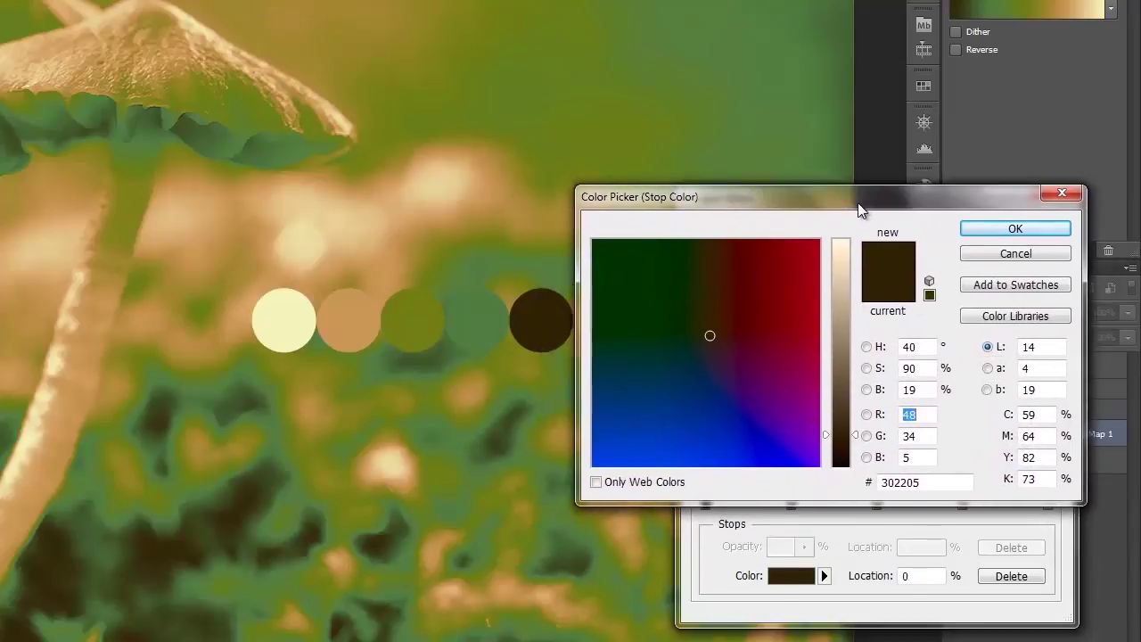
pyautogui.click(978, 368)
pyautogui.click(976, 389)
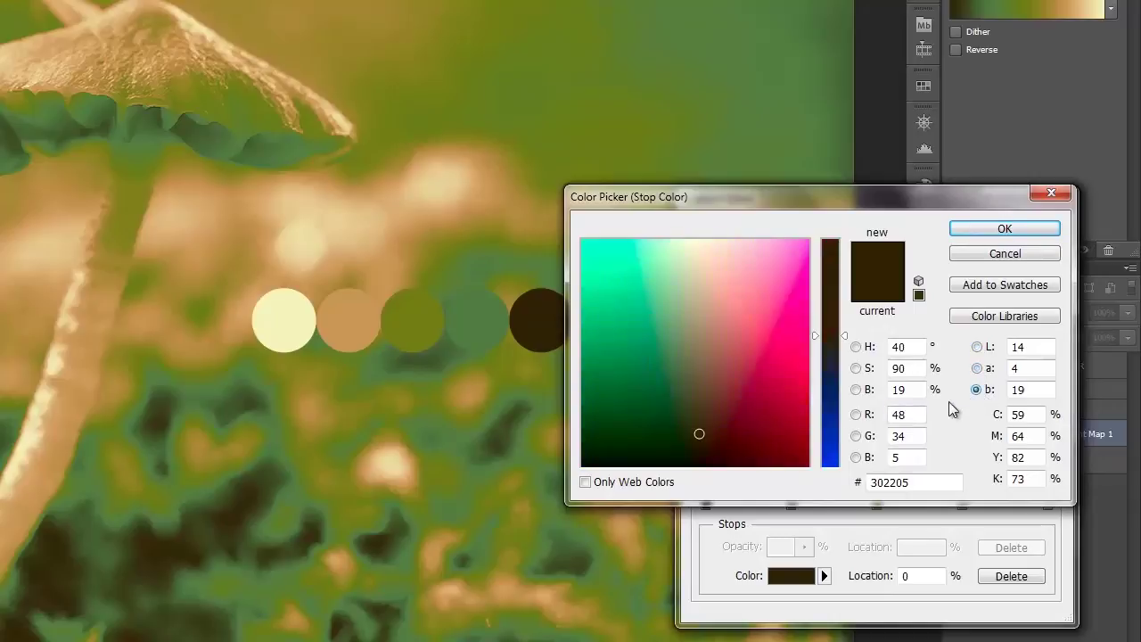
pyautogui.click(859, 458)
pyautogui.click(859, 436)
pyautogui.click(858, 414)
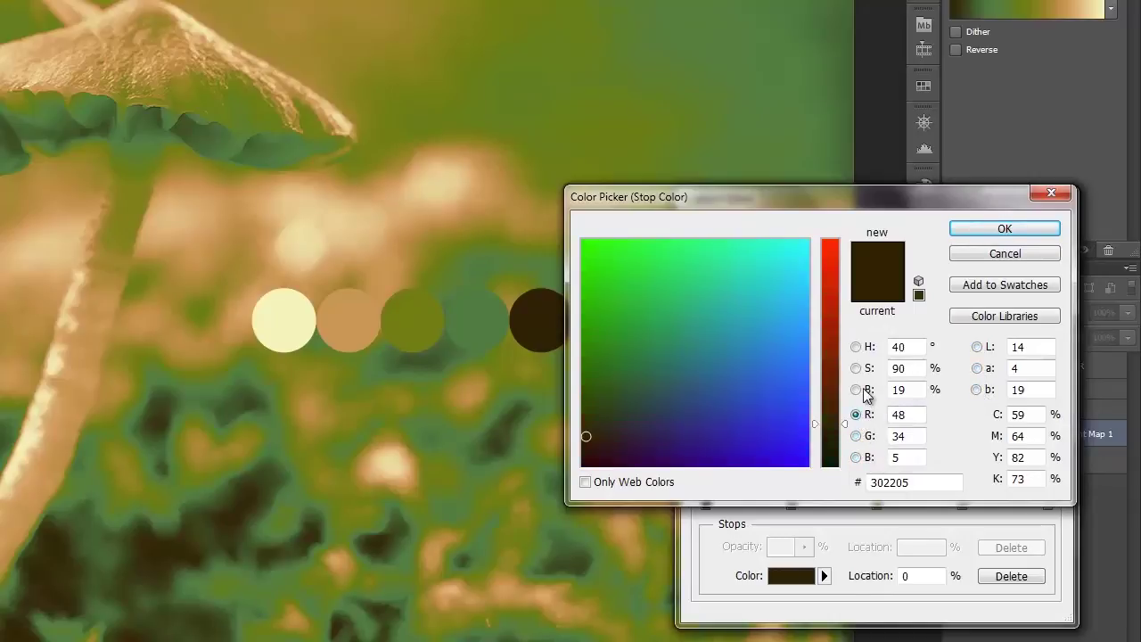
pyautogui.click(857, 390)
pyautogui.click(857, 368)
pyautogui.click(857, 347)
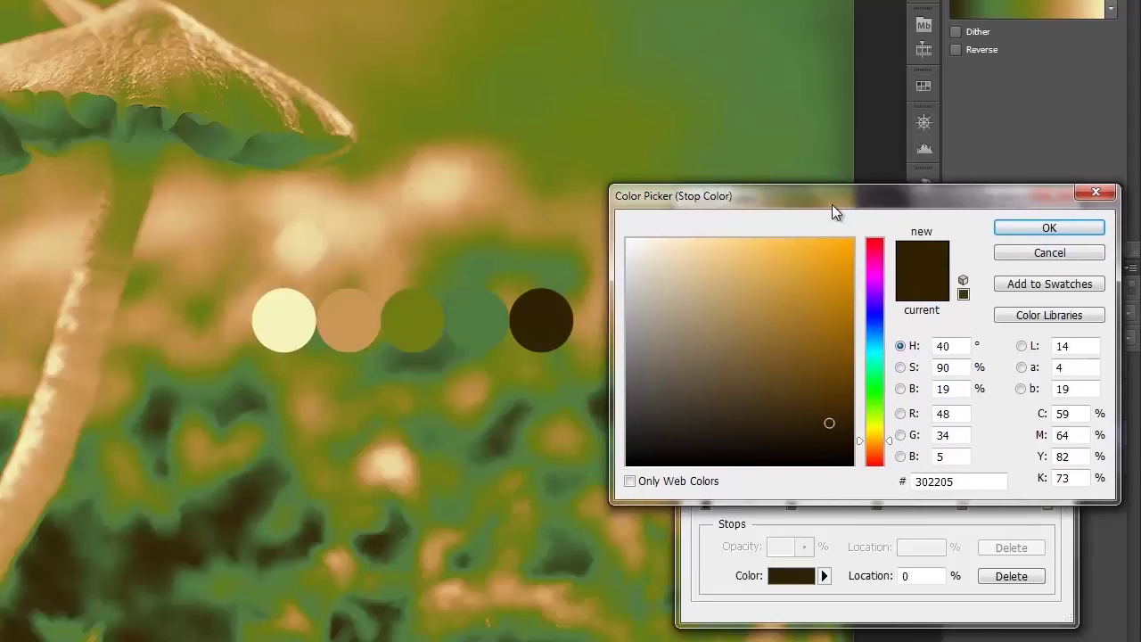
pyautogui.moveTo(790, 208); pyautogui.dragTo(813, 205)
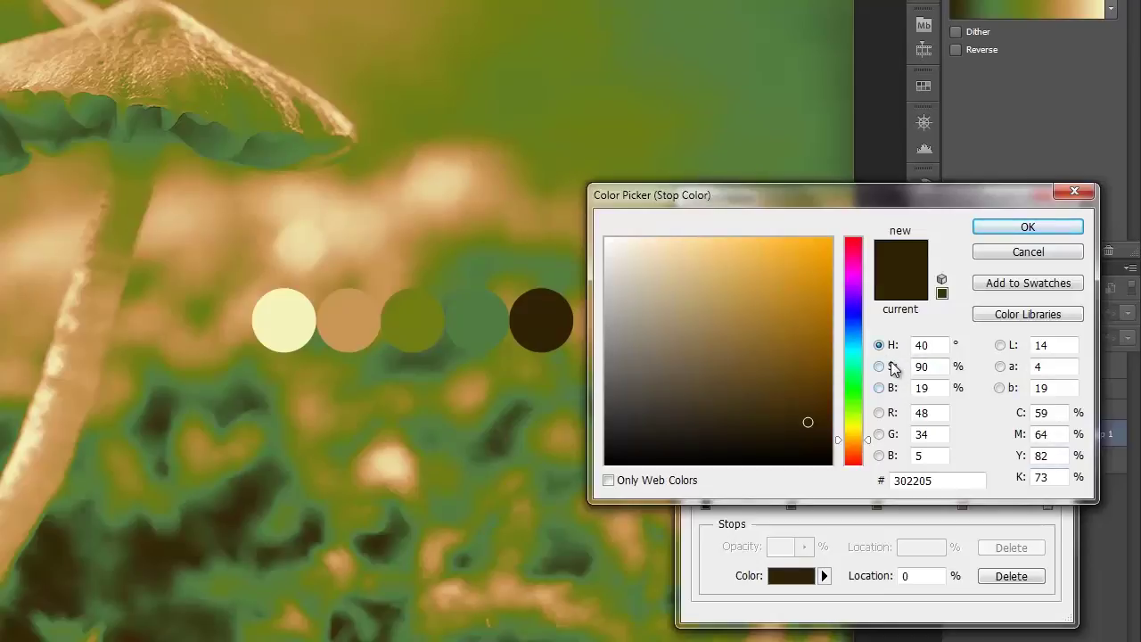
pyautogui.click(880, 388)
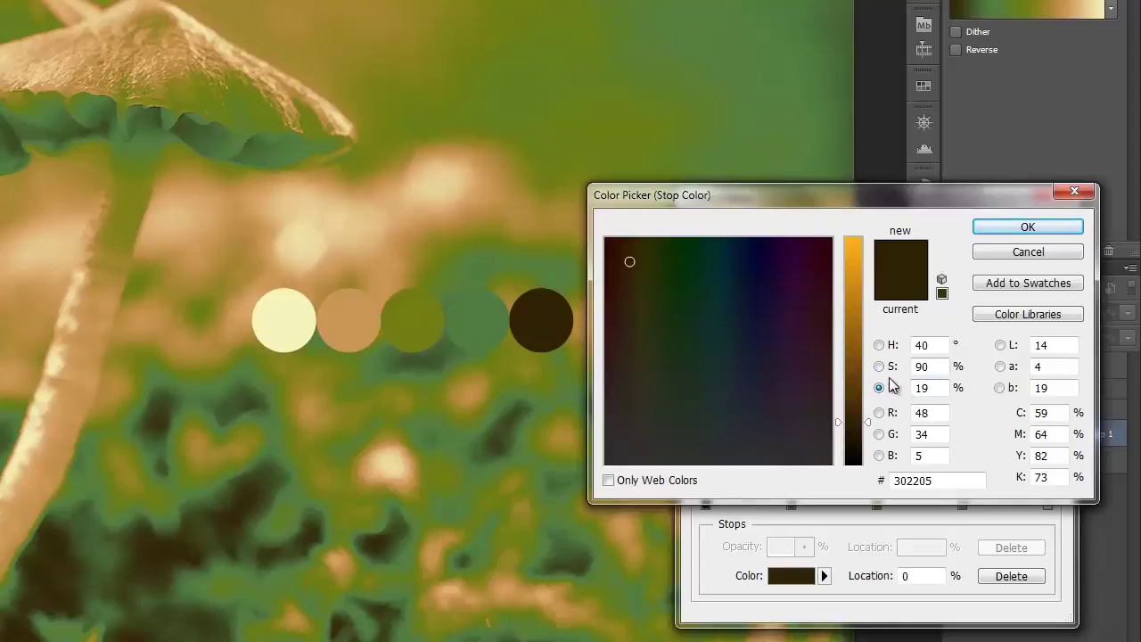
pyautogui.moveTo(934, 391); pyautogui.dragTo(919, 392)
pyautogui.click(890, 346)
pyautogui.click(891, 367)
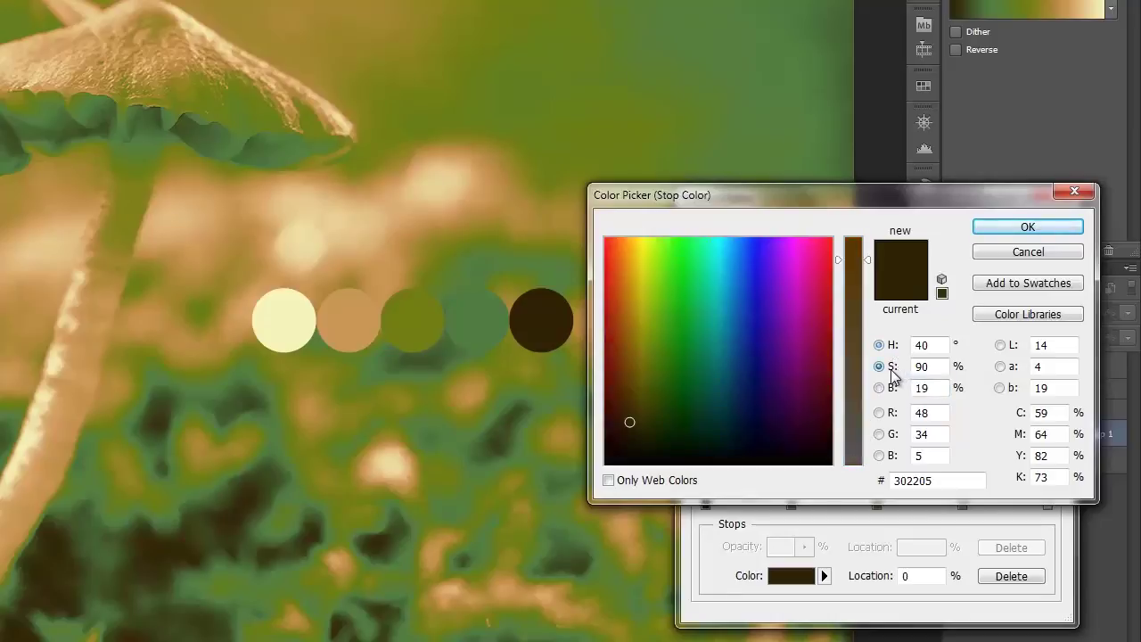
pyautogui.click(880, 388)
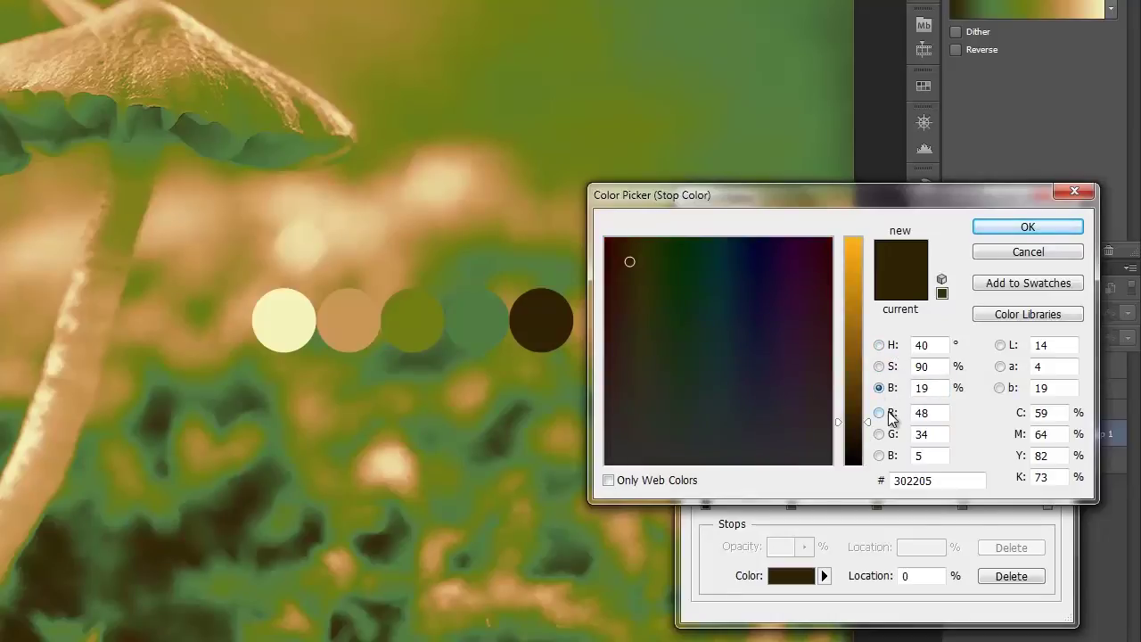
pyautogui.click(888, 414)
pyautogui.click(889, 436)
pyautogui.click(888, 458)
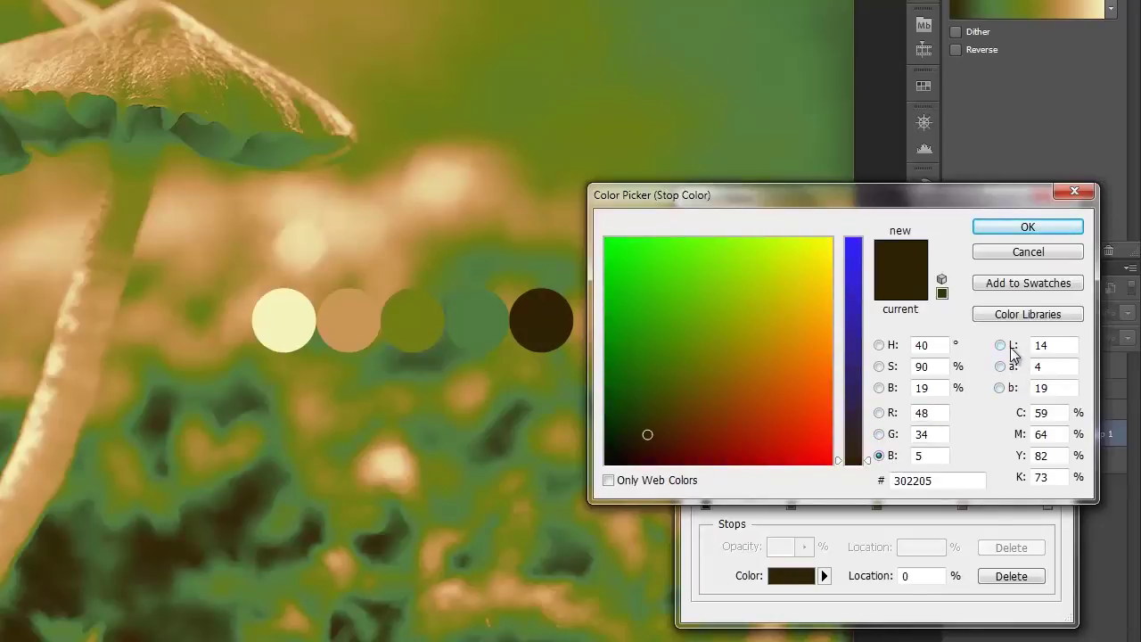
pyautogui.click(1001, 346)
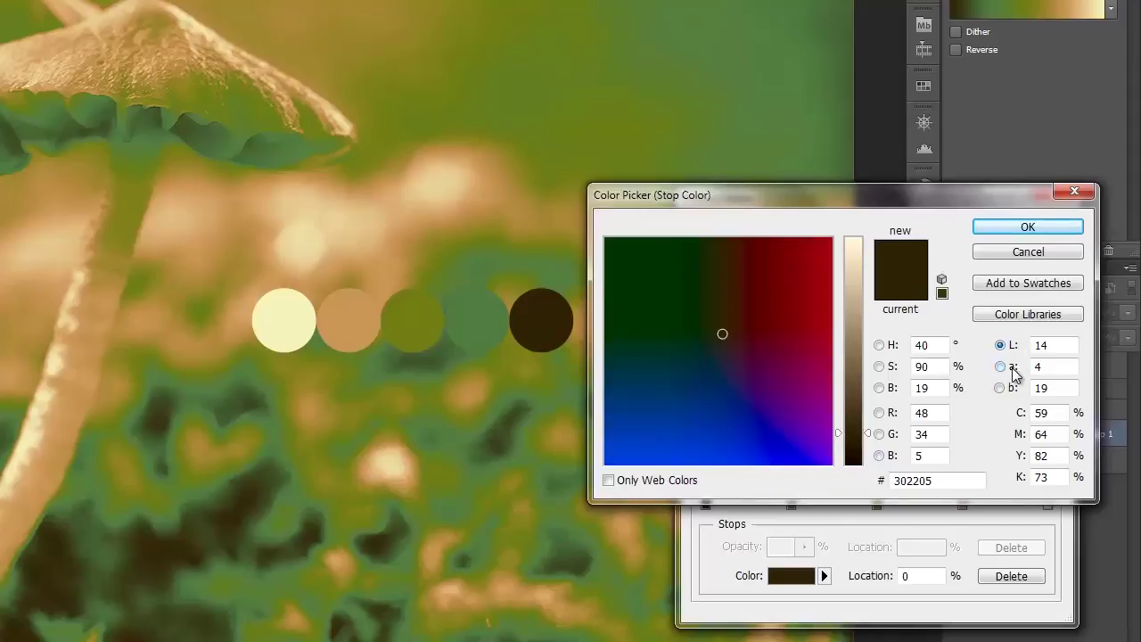
pyautogui.click(1002, 367)
pyautogui.click(1000, 389)
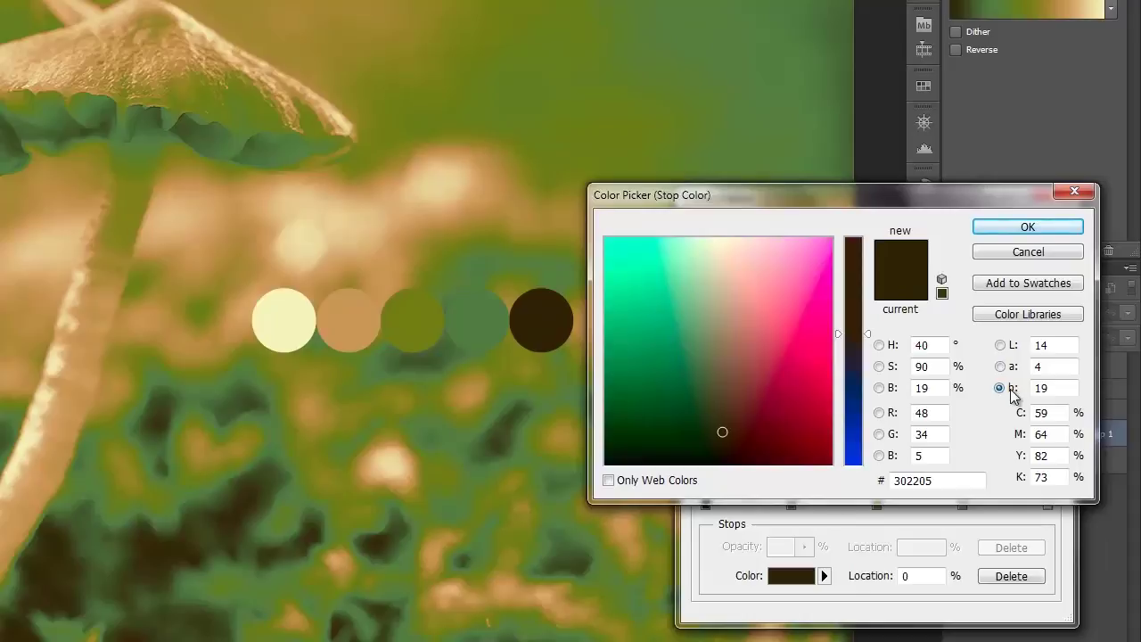
pyautogui.click(1002, 345)
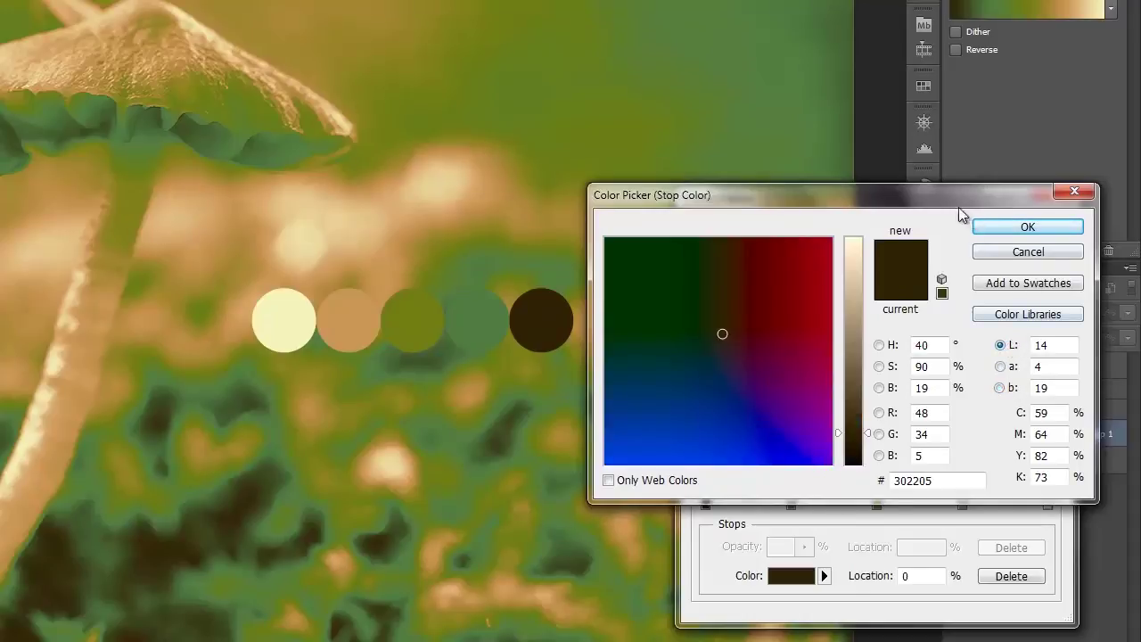
pyautogui.moveTo(932, 195); pyautogui.dragTo(938, 262)
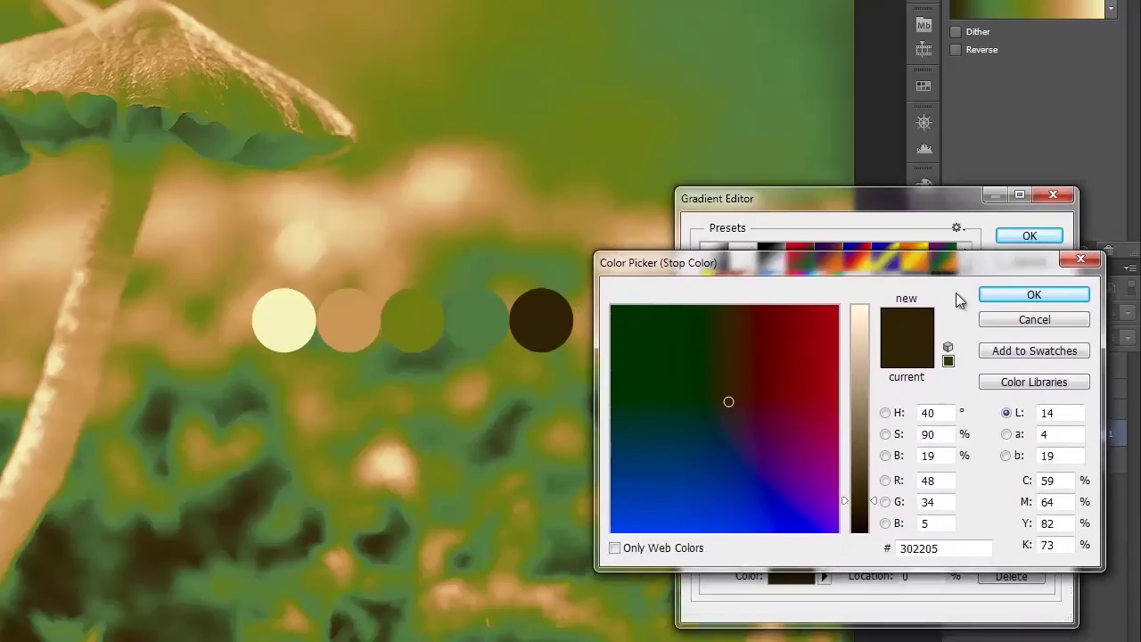
pyautogui.moveTo(1061, 413); pyautogui.dragTo(1036, 414)
pyautogui.moveTo(916, 264)
pyautogui.mouseDown()
pyautogui.moveTo(944, 169)
pyautogui.moveTo(940, 156)
pyautogui.moveTo(887, 160)
pyautogui.mouseUp()
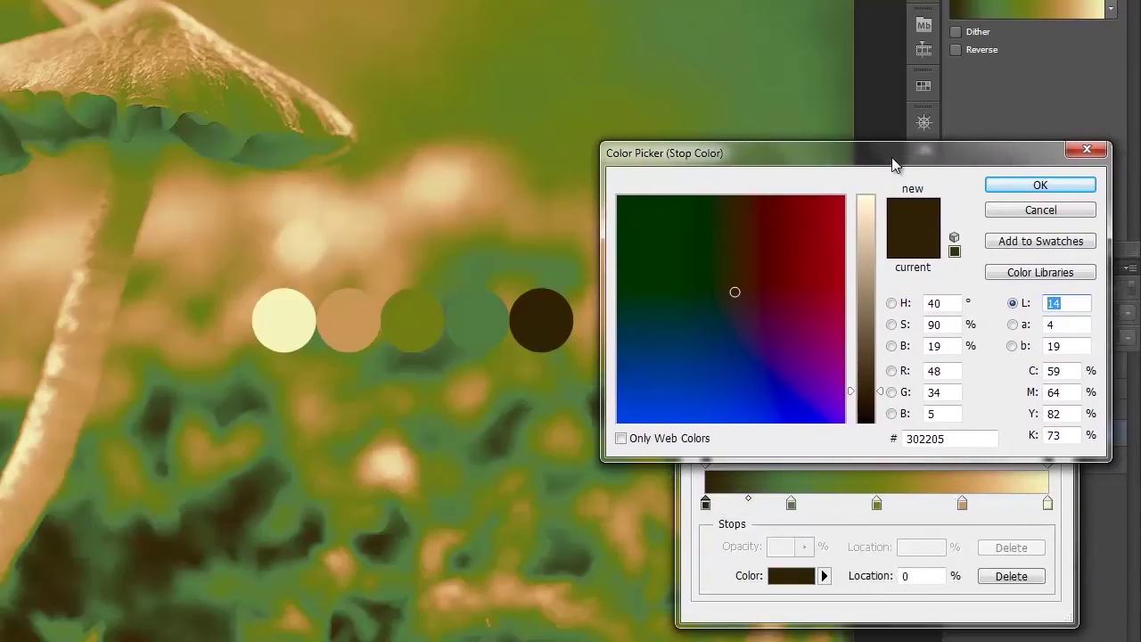
# Set the first stop's lightness to 10 and the 25% stop's lightness to 25.
pyautogui.write('10')
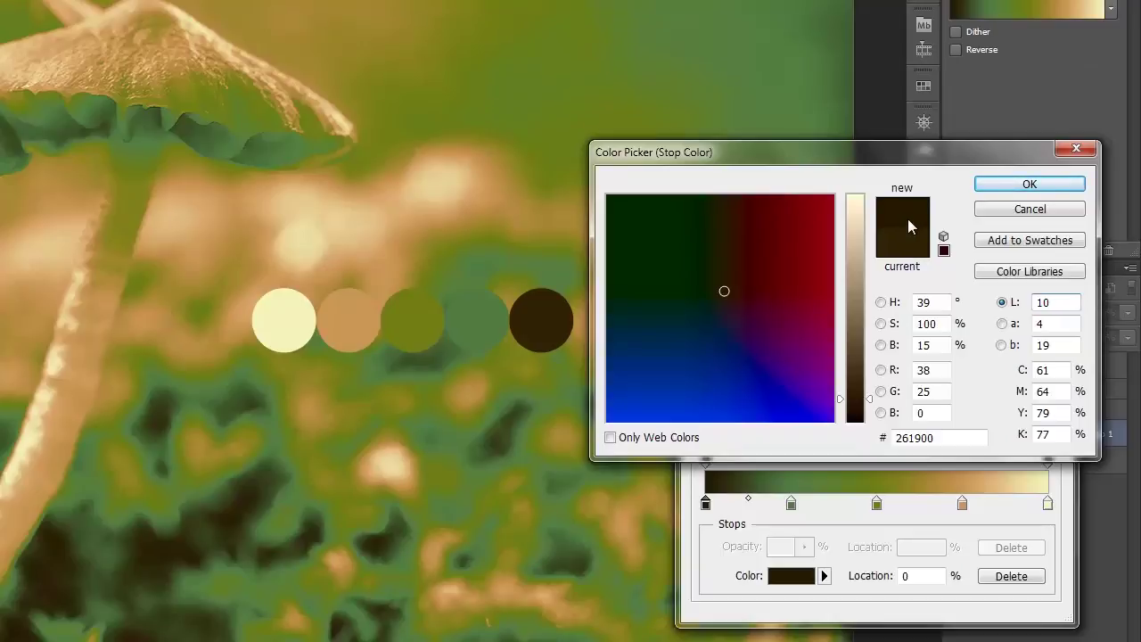
pyautogui.click(1004, 190)
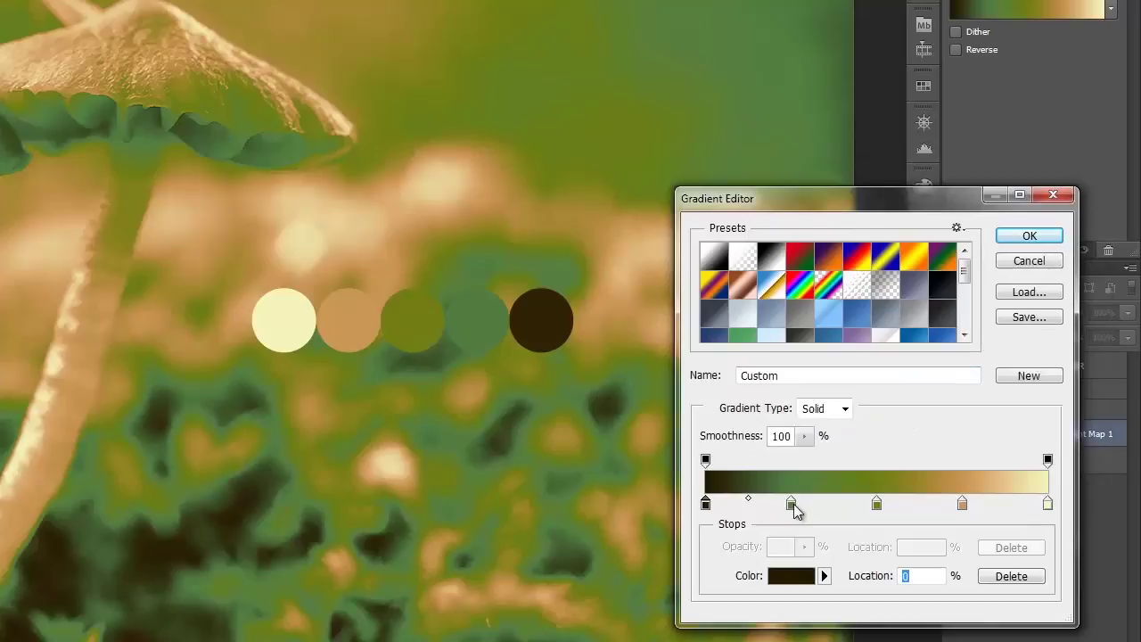
pyautogui.click(792, 503)
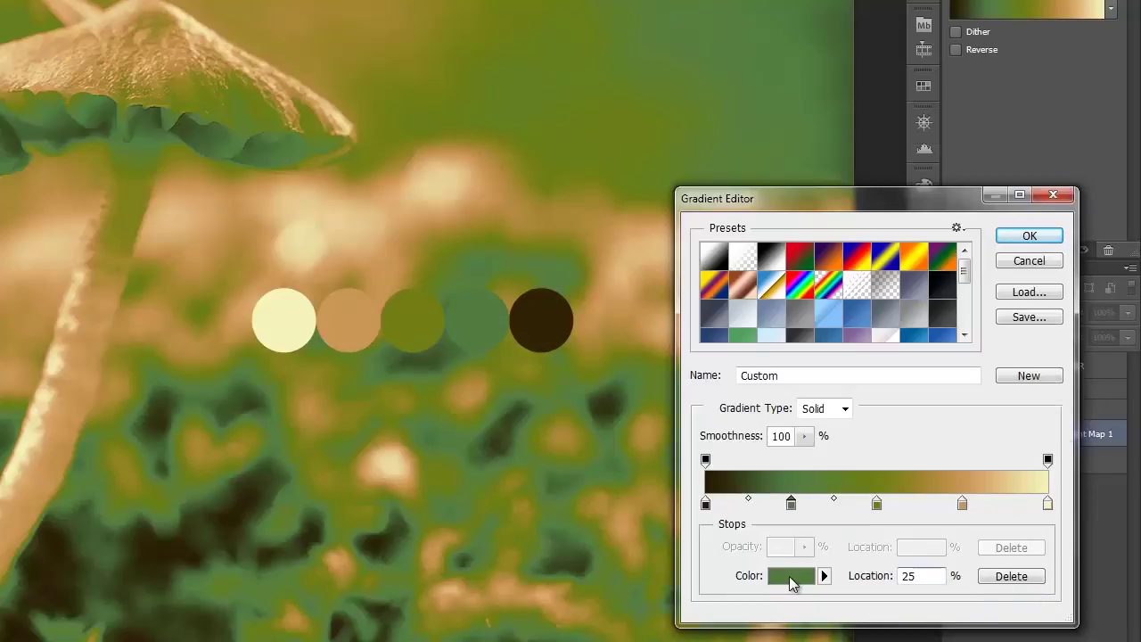
pyautogui.click(795, 577)
pyautogui.moveTo(1070, 303); pyautogui.dragTo(1025, 303)
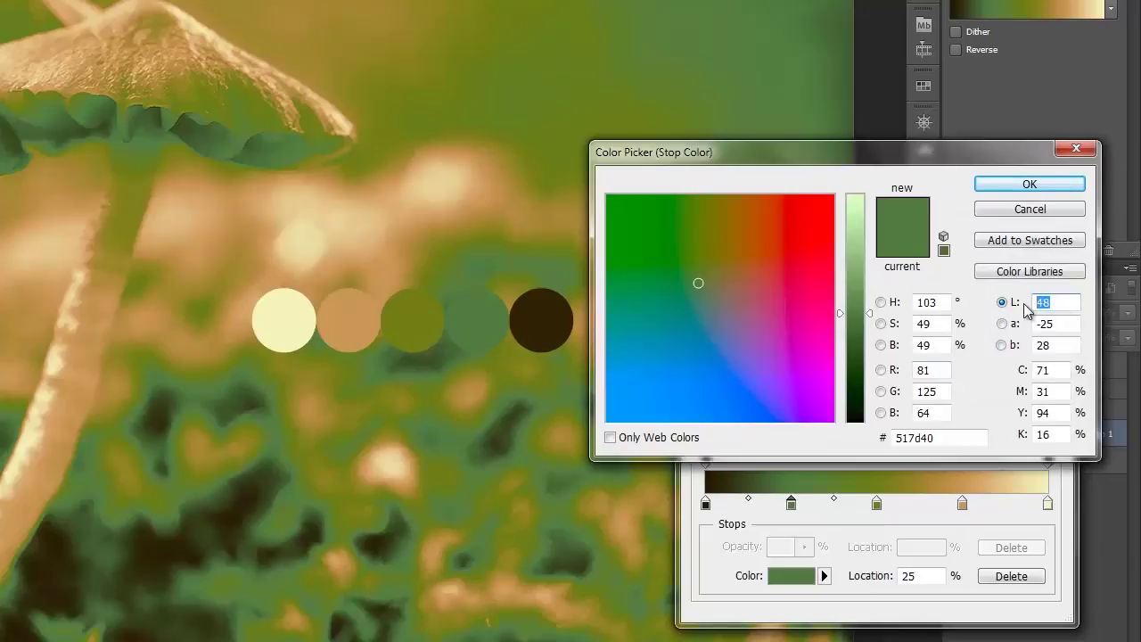
pyautogui.write('25')
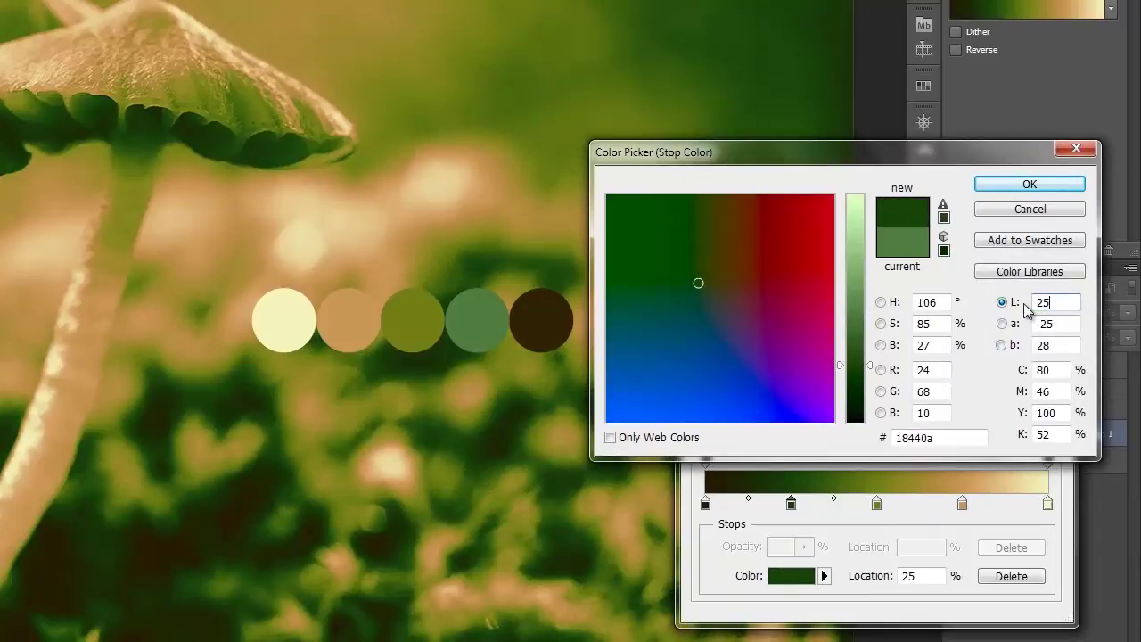
pyautogui.moveTo(918, 154); pyautogui.dragTo(824, 123)
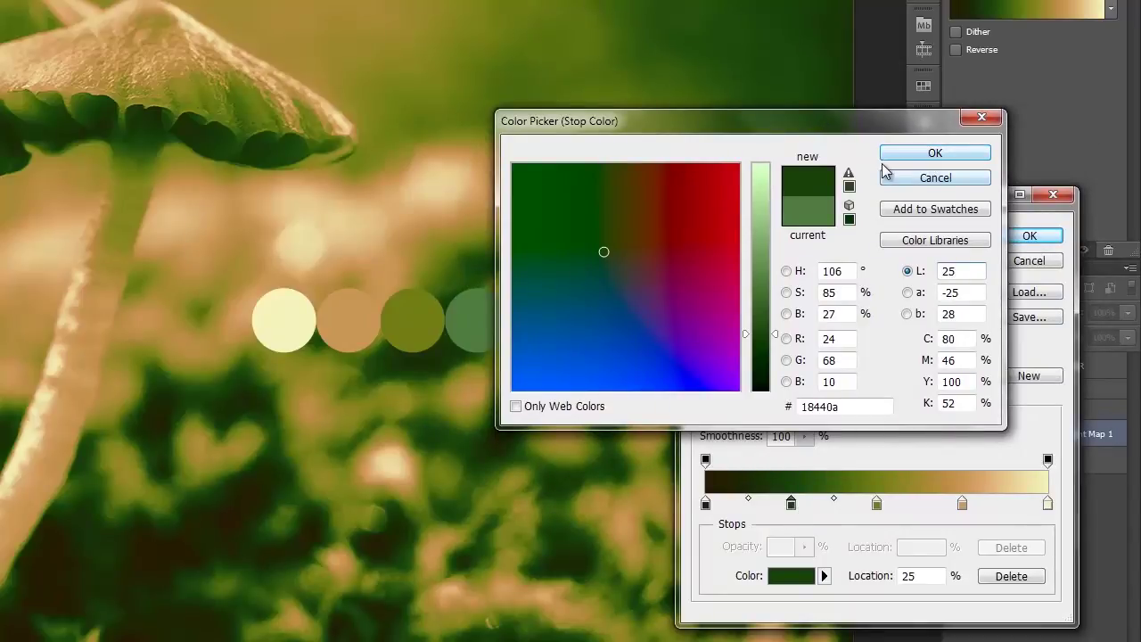
pyautogui.click(922, 156)
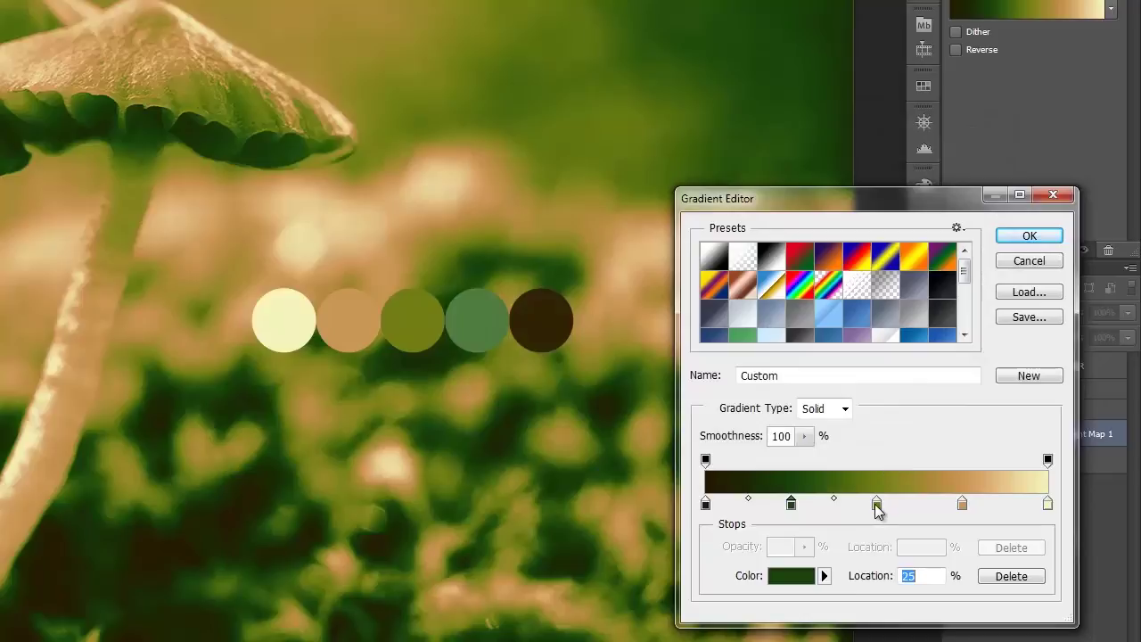
# Set the 50% olive stop to lightness 50 and the 75% tan stop to 75.
pyautogui.click(876, 505)
pyautogui.doubleClick(876, 505)
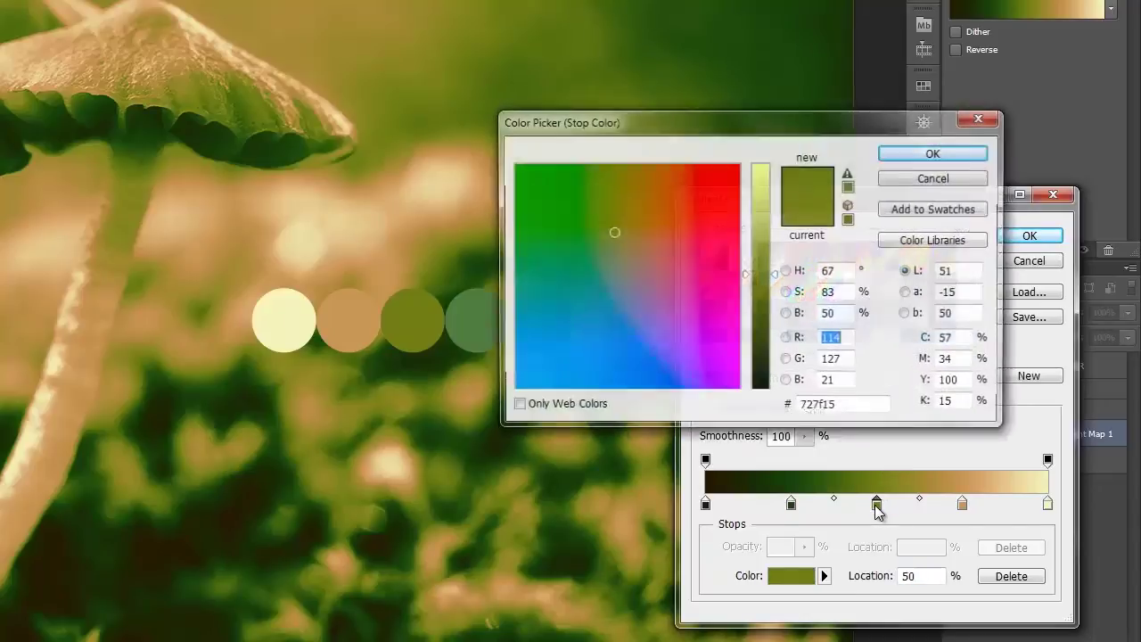
pyautogui.click(948, 271)
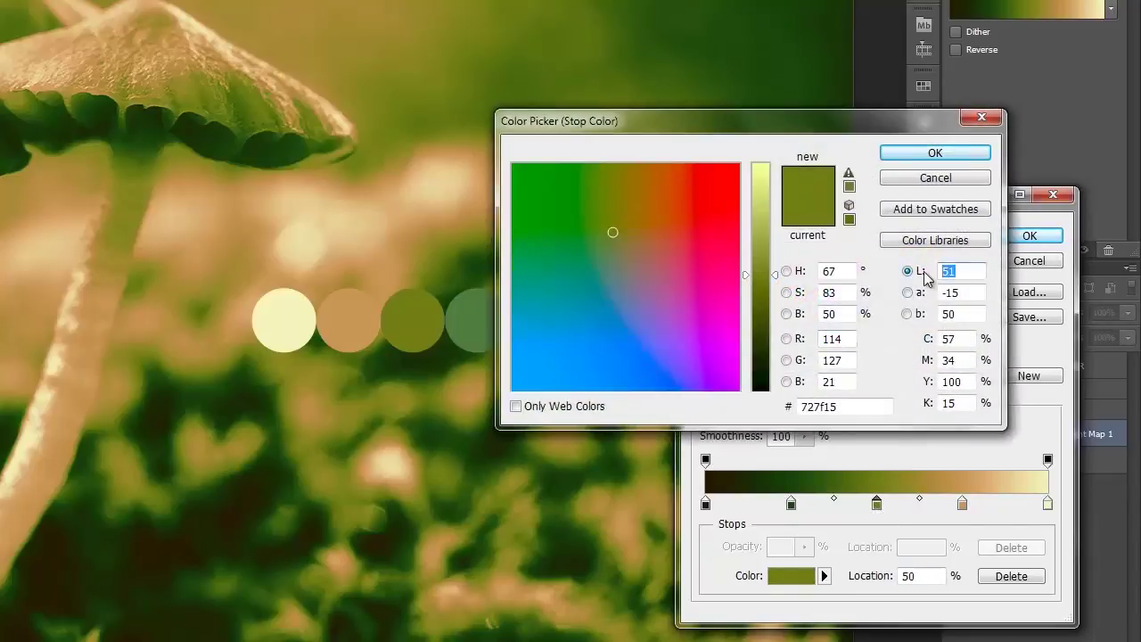
pyautogui.write('50')
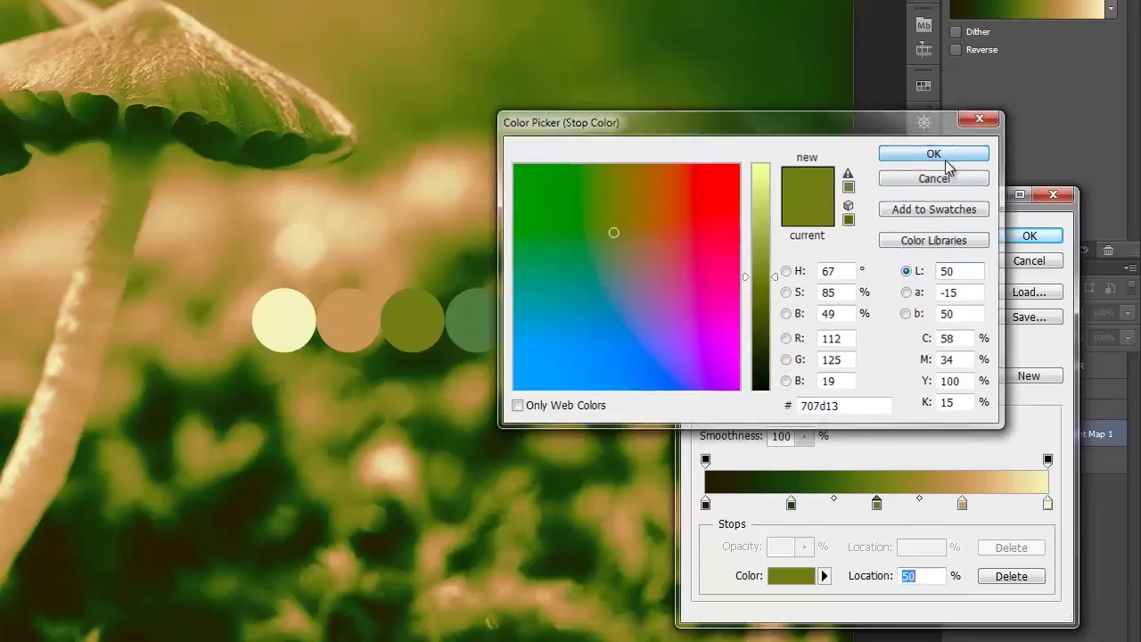
pyautogui.click(933, 154)
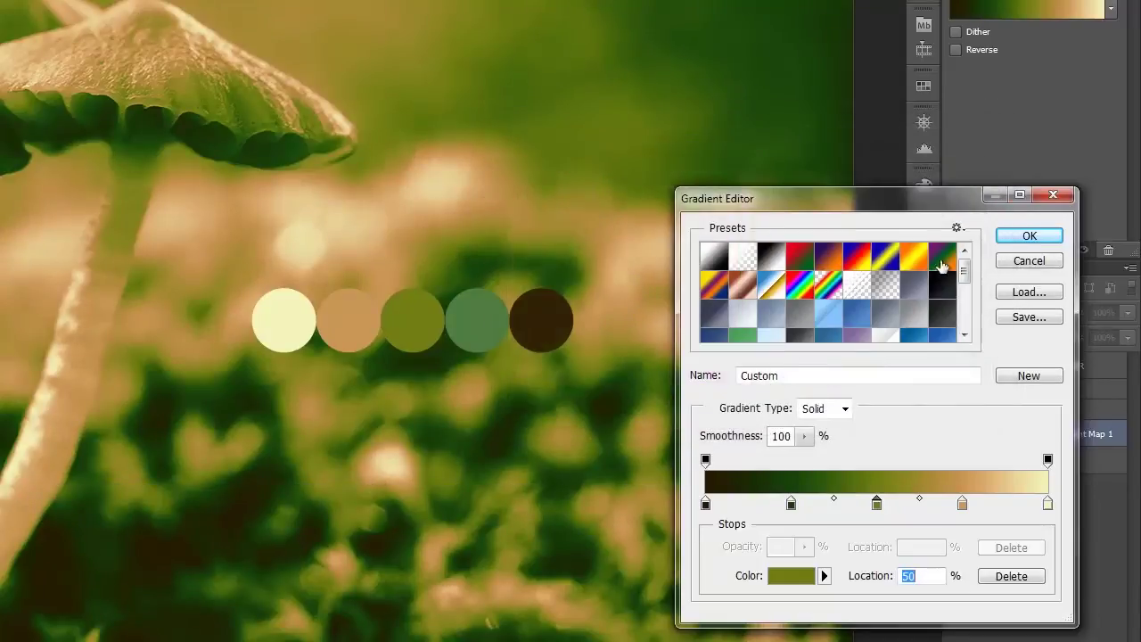
pyautogui.doubleClick(962, 504)
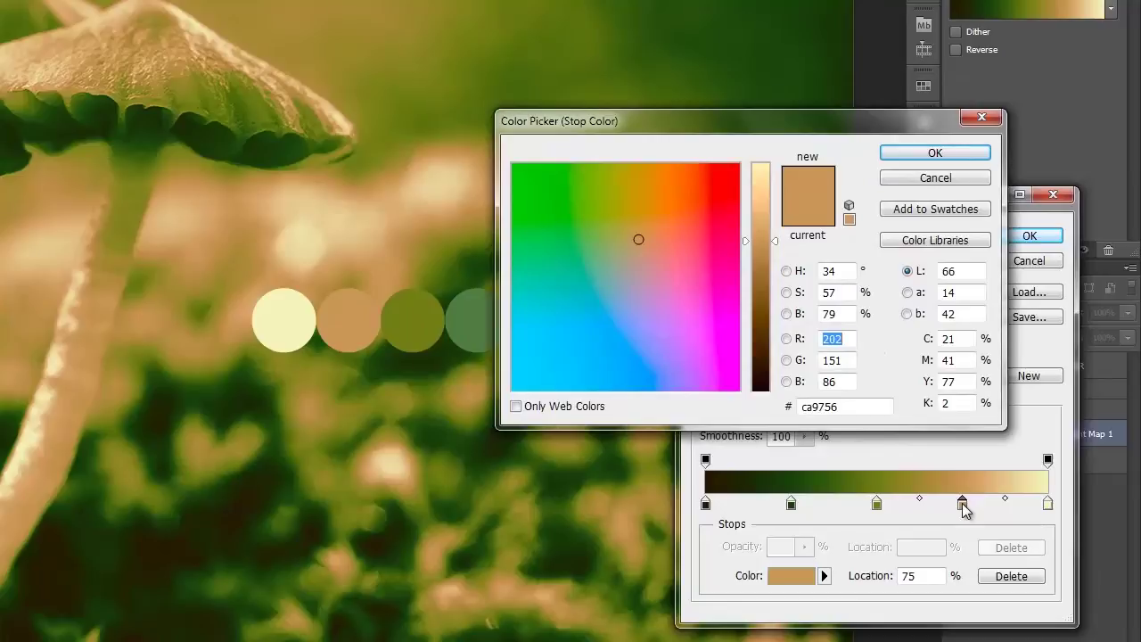
pyautogui.click(965, 270)
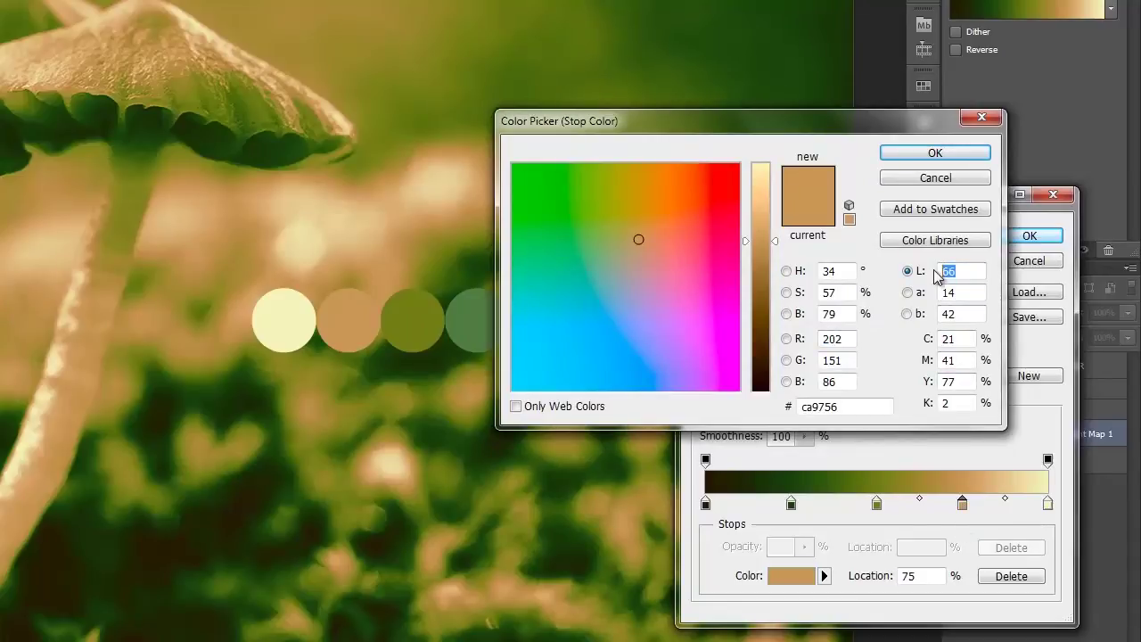
pyautogui.write('75')
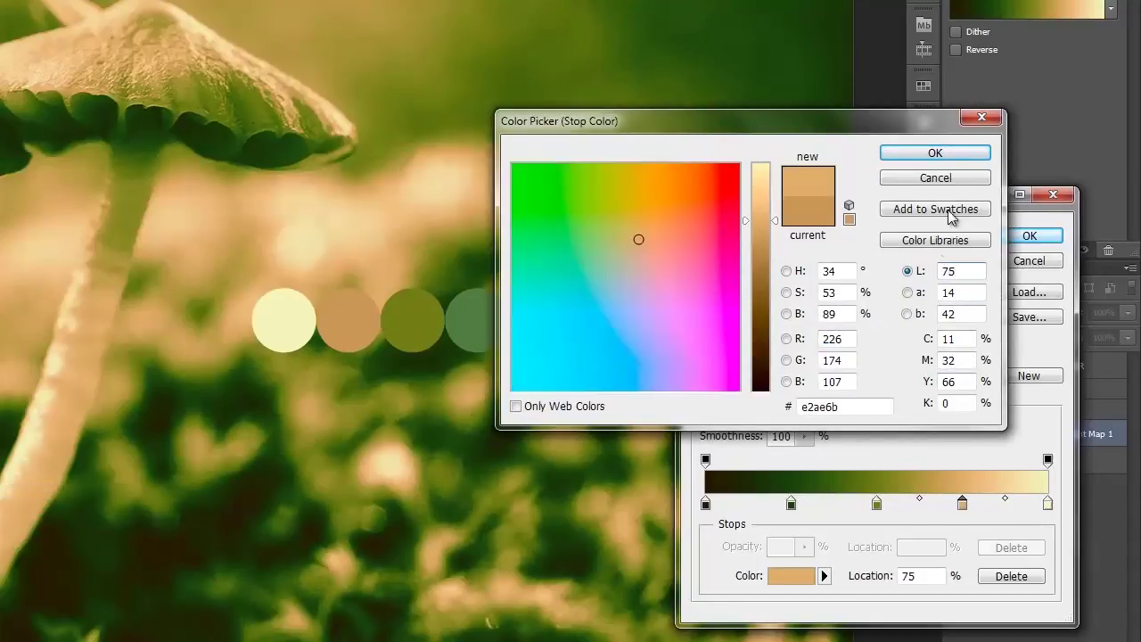
pyautogui.click(935, 154)
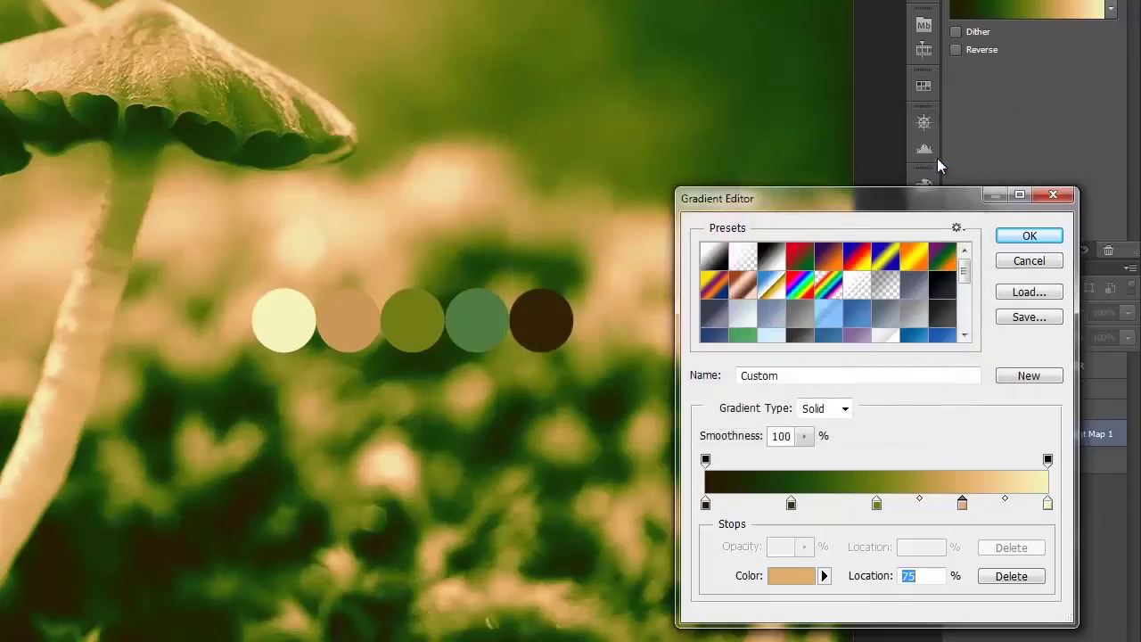
# Confirm the pale yellow 100% stop keeps lightness 95.
pyautogui.click(1048, 504)
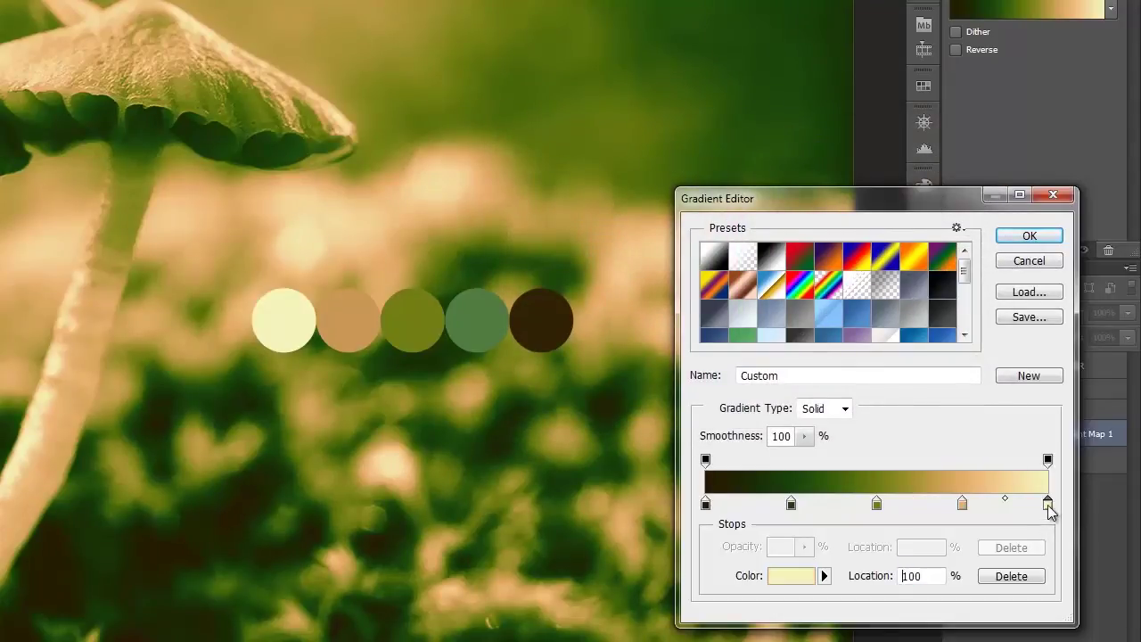
pyautogui.doubleClick(1048, 505)
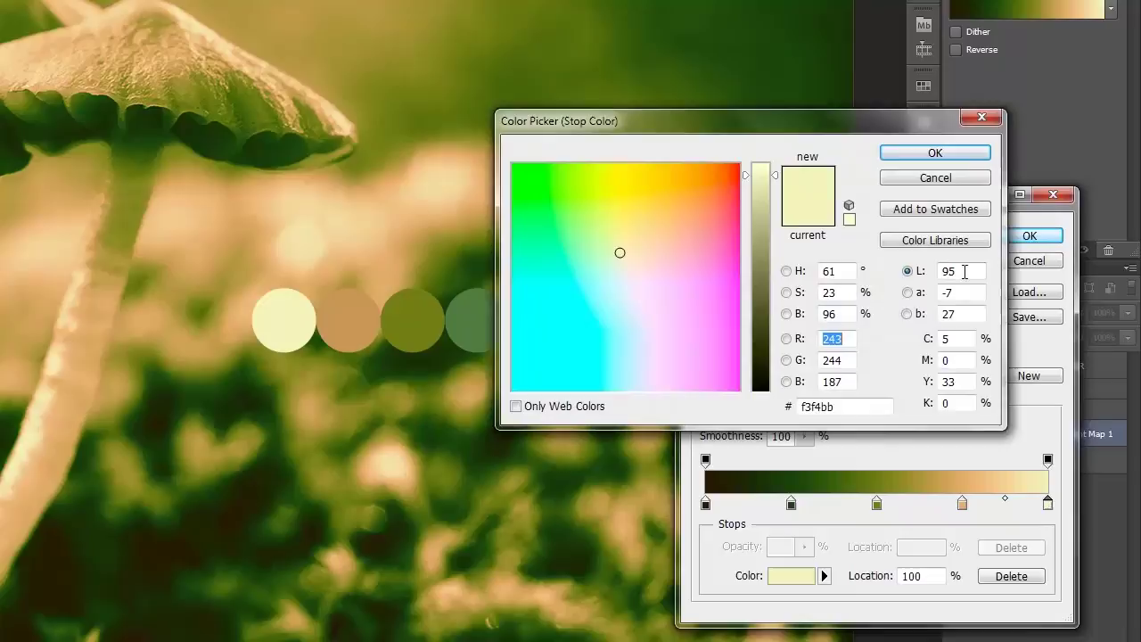
pyautogui.doubleClick(946, 271)
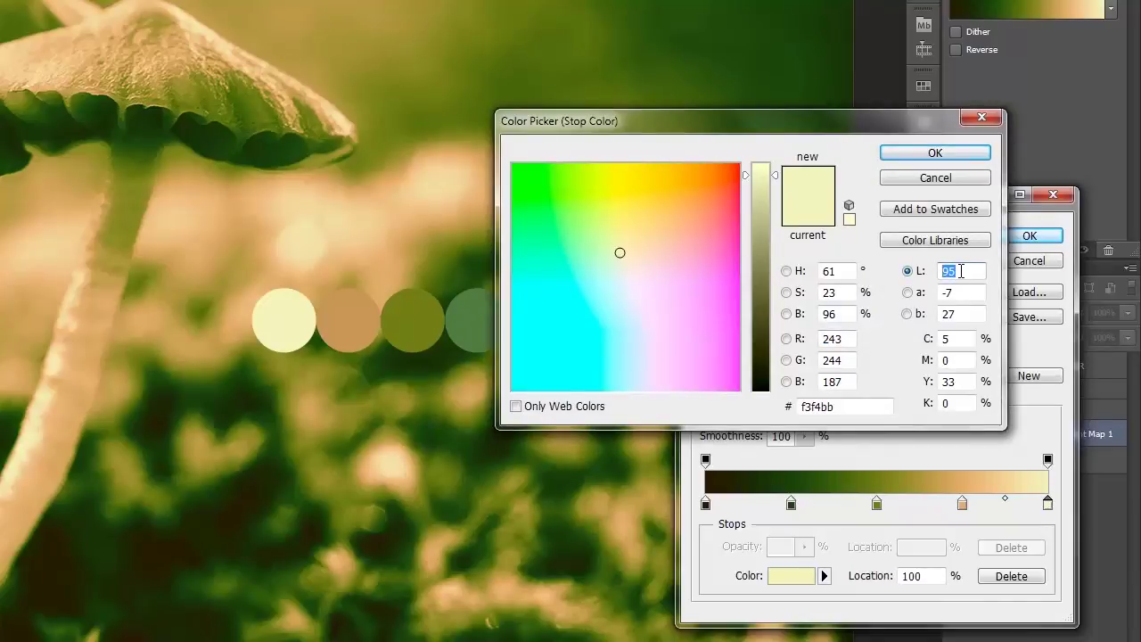
pyautogui.click(936, 154)
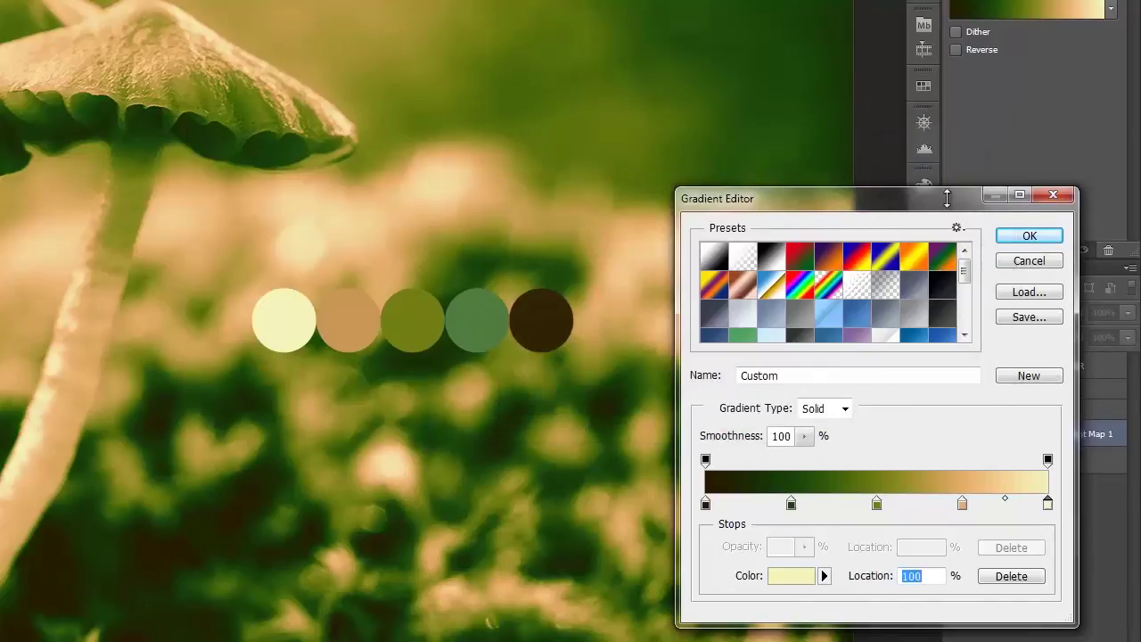
# Apply the edited gradient and toggle the TESTER greyscale layer to compare tones.
pyautogui.click(1016, 239)
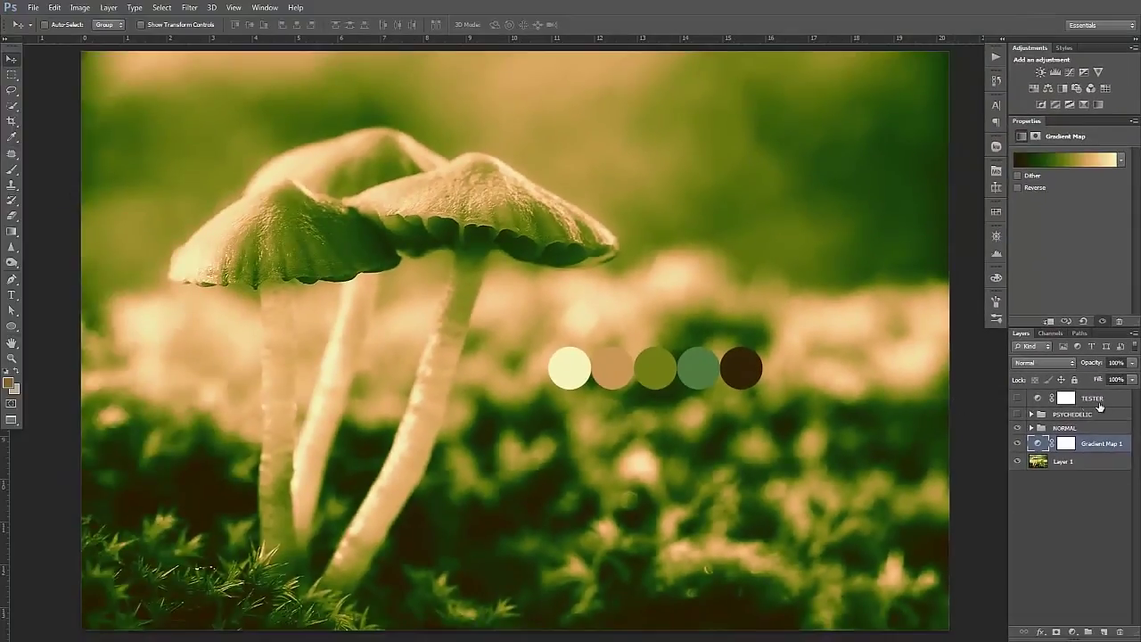
pyautogui.click(1114, 403)
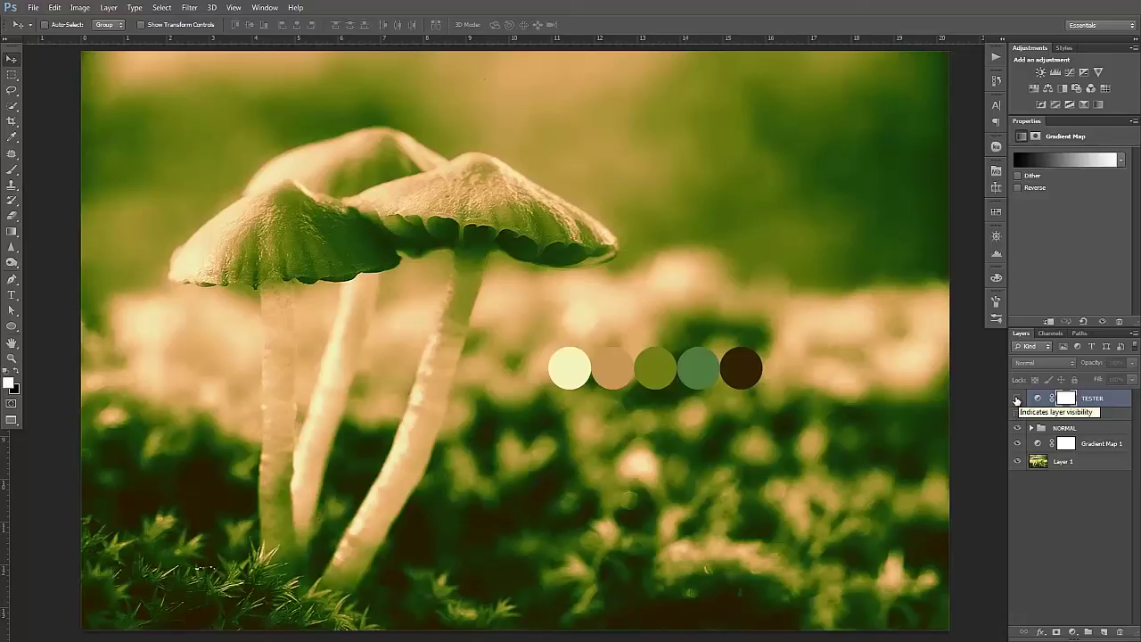
pyautogui.click(1016, 401)
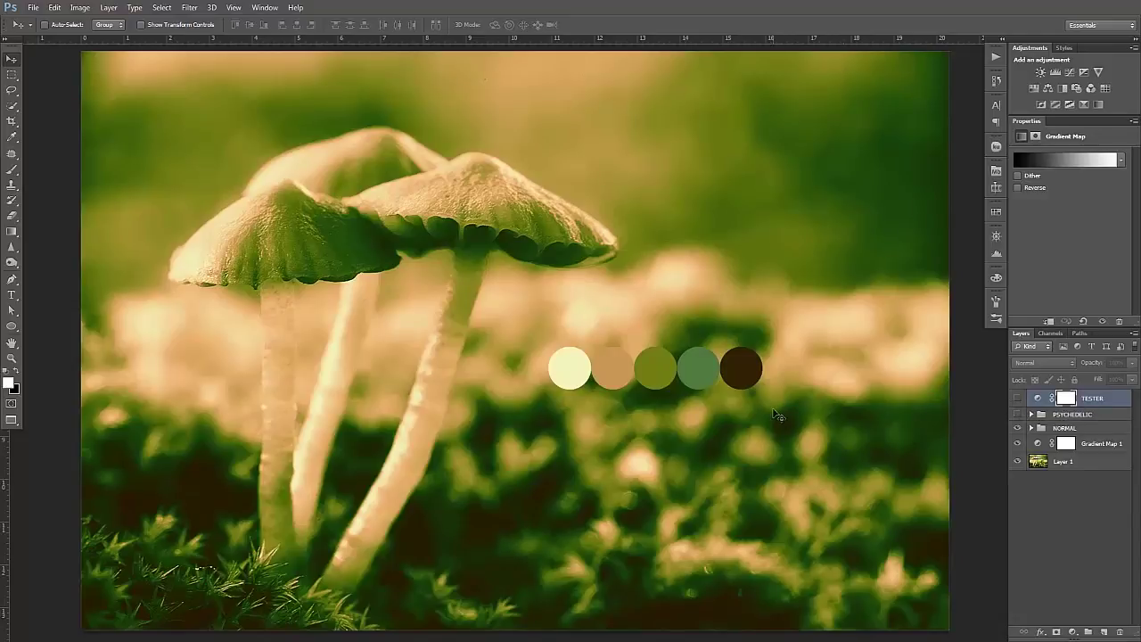
pyautogui.moveTo(668, 404); pyautogui.dragTo(655, 406)
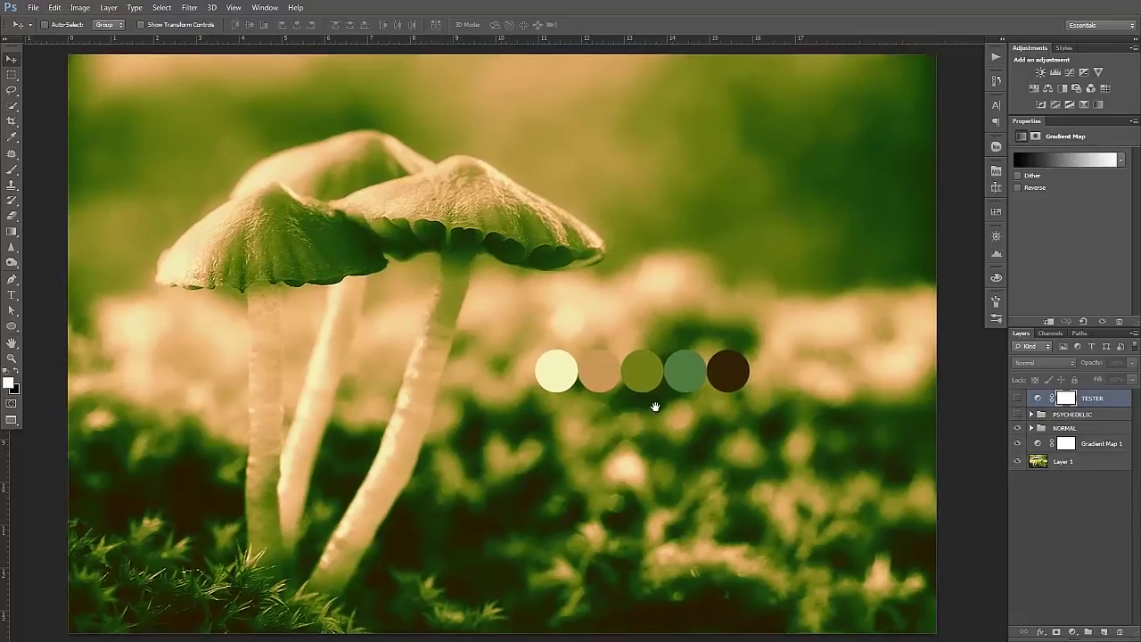
pyautogui.click(1017, 400)
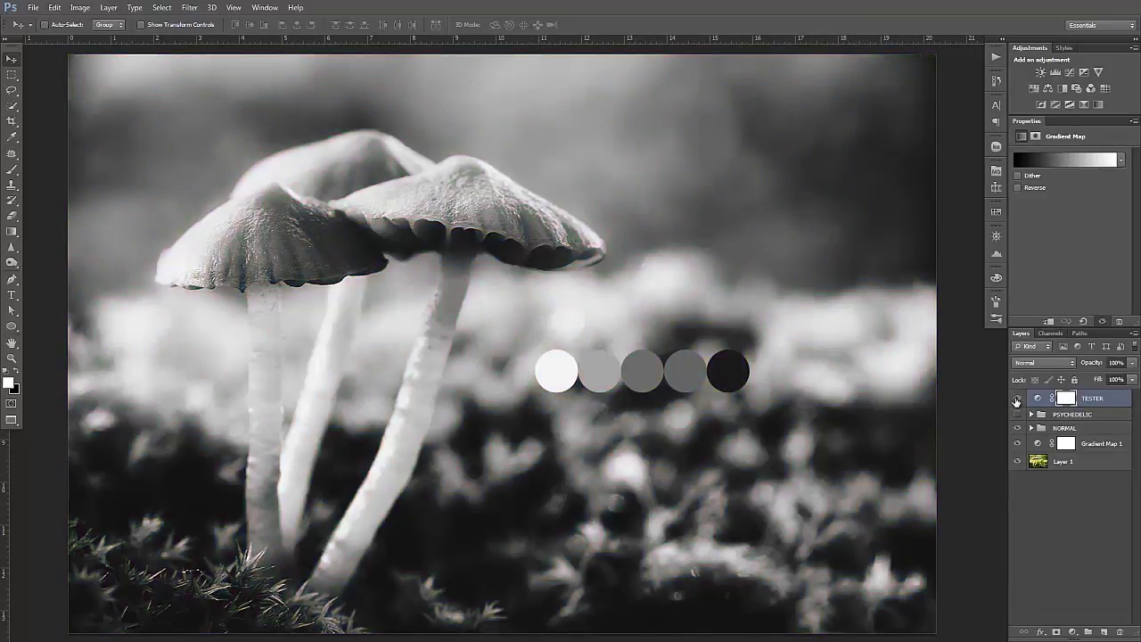
# Hide NORMAL, TESTER and the green gradient map, then expand the PSYCHEDELIC group.
pyautogui.click(1017, 429)
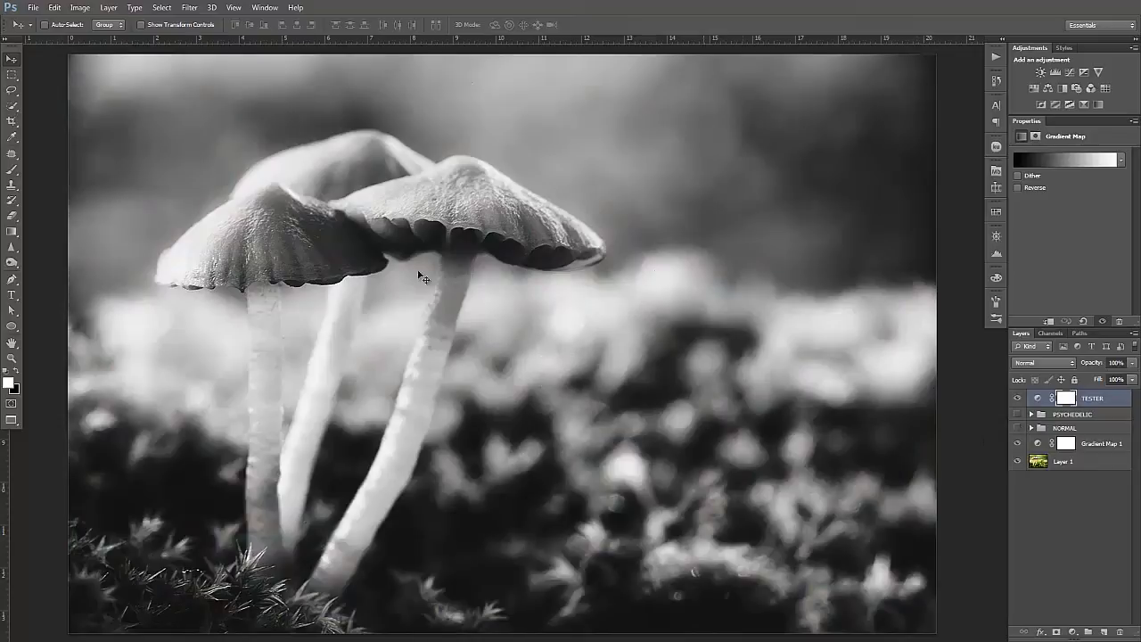
pyautogui.moveTo(652, 441); pyautogui.dragTo(657, 441)
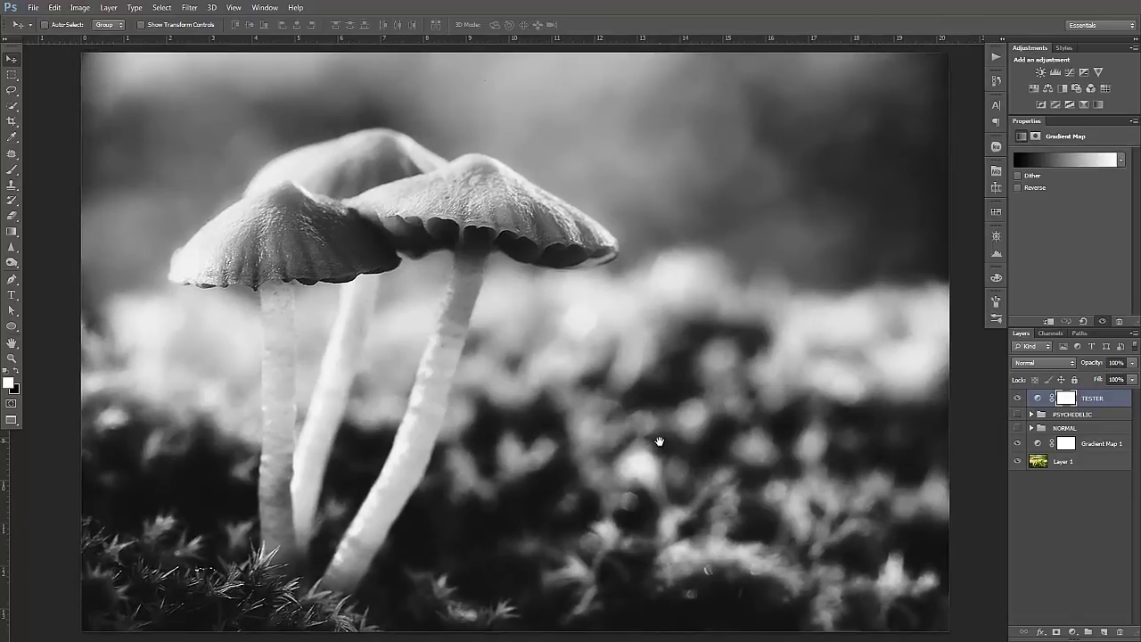
pyautogui.click(1018, 398)
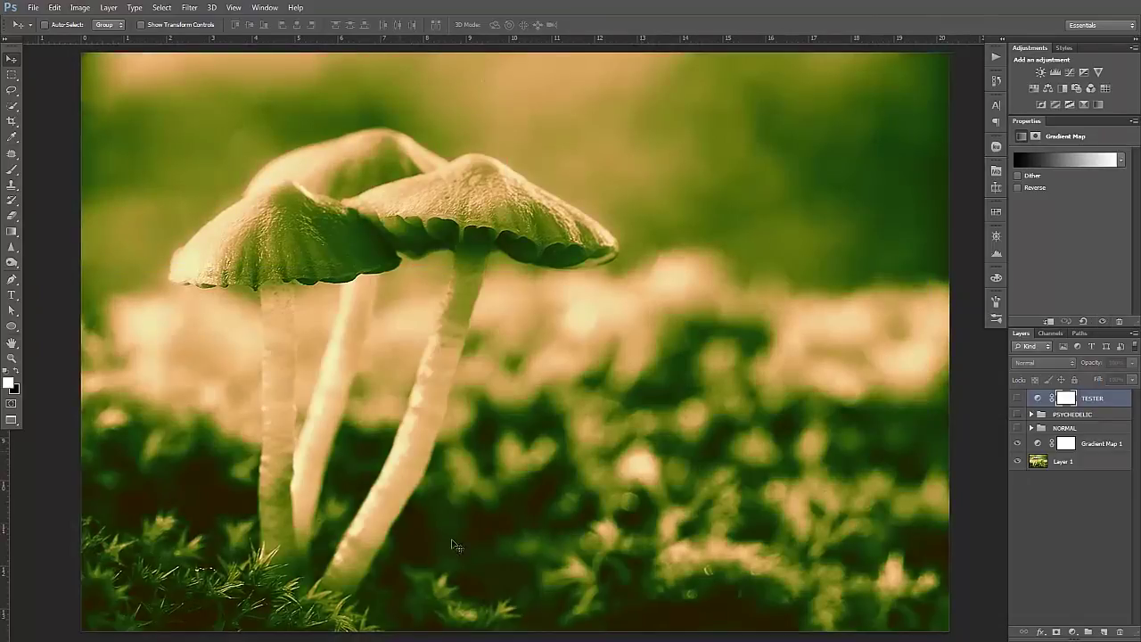
pyautogui.moveTo(408, 423); pyautogui.dragTo(410, 428)
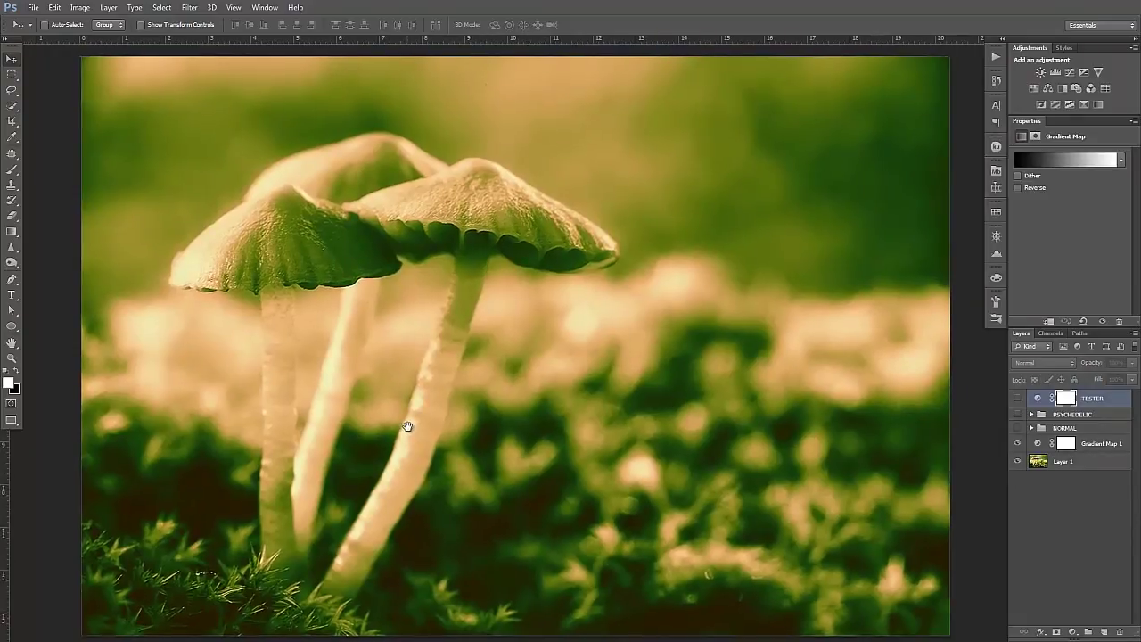
pyautogui.click(1020, 444)
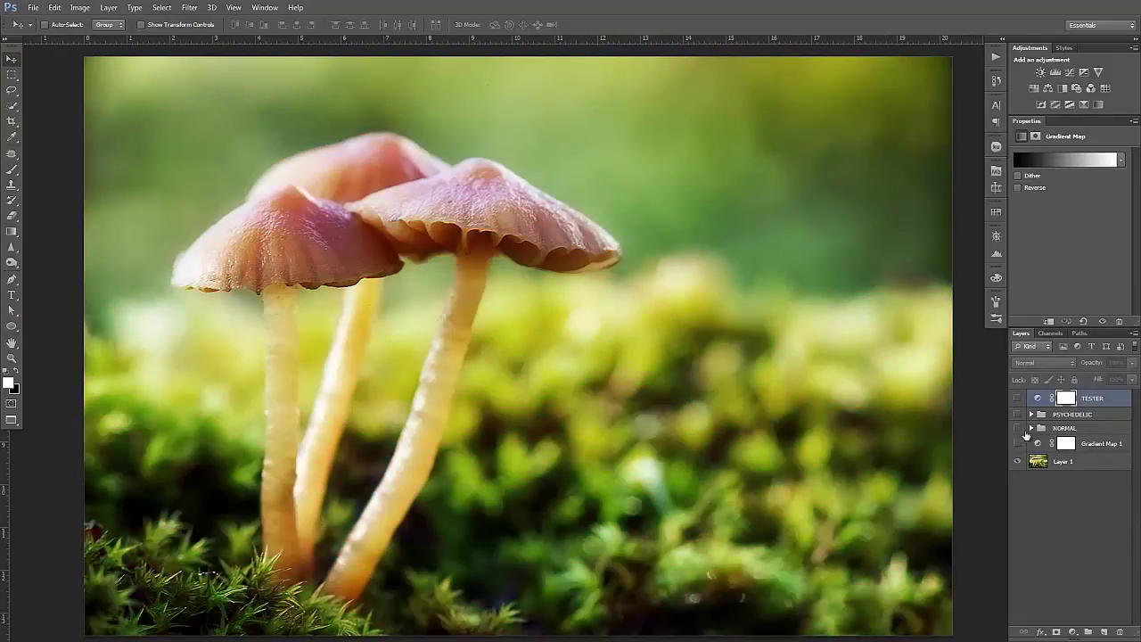
pyautogui.click(1077, 416)
pyautogui.click(1031, 416)
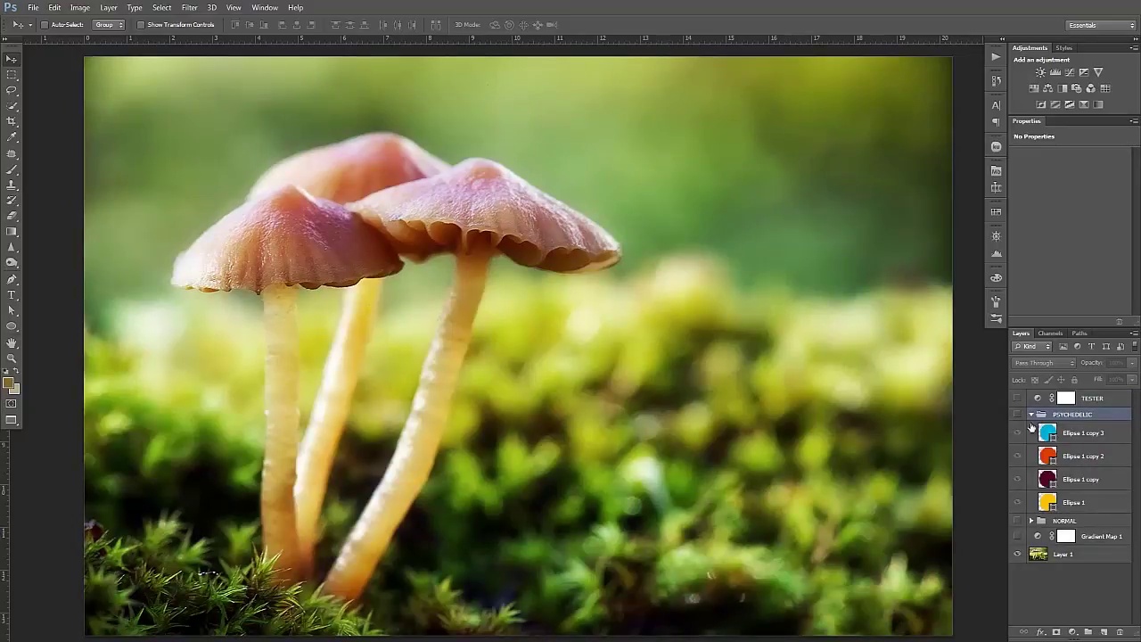
# Show the PSYCHEDELIC circles in greyscale and move the purple layer above orange.
pyautogui.click(1017, 415)
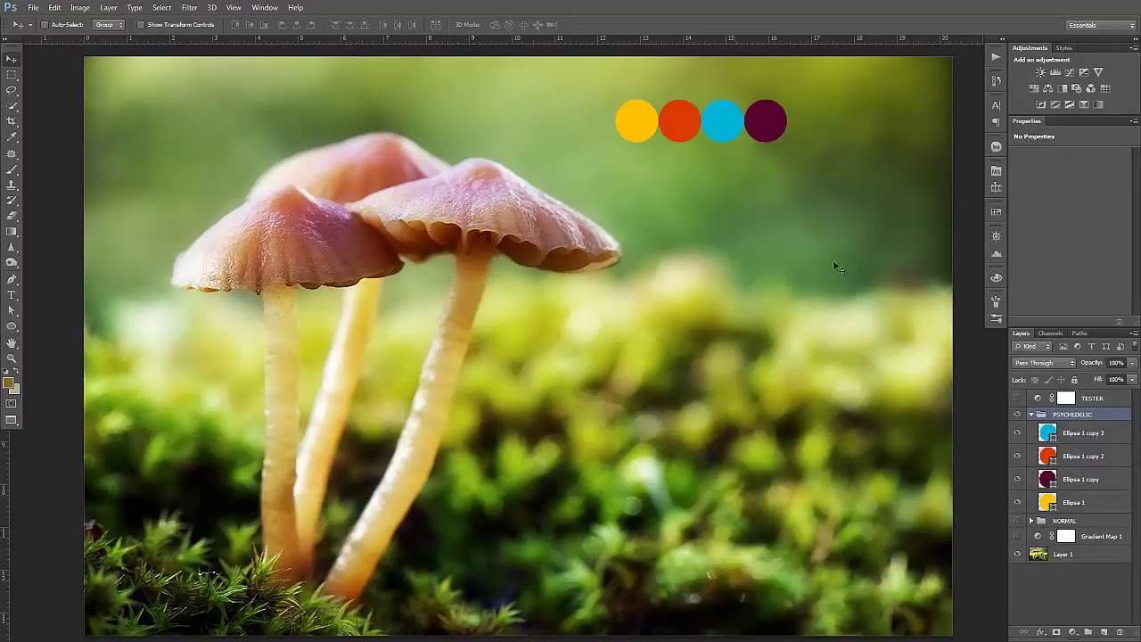
pyautogui.click(1089, 504)
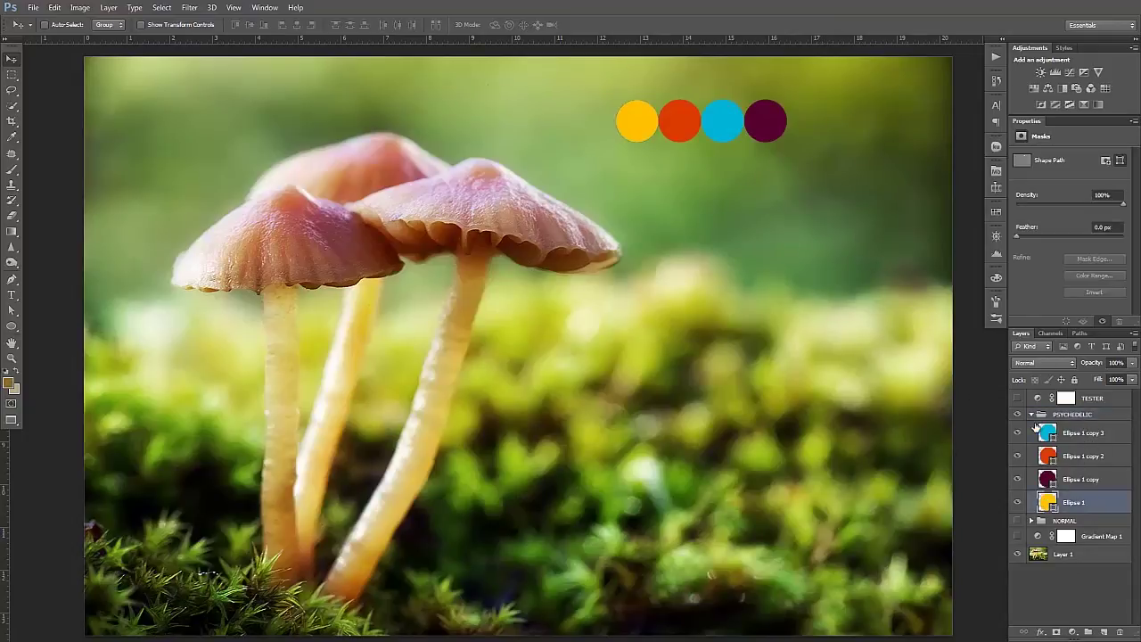
pyautogui.click(1018, 398)
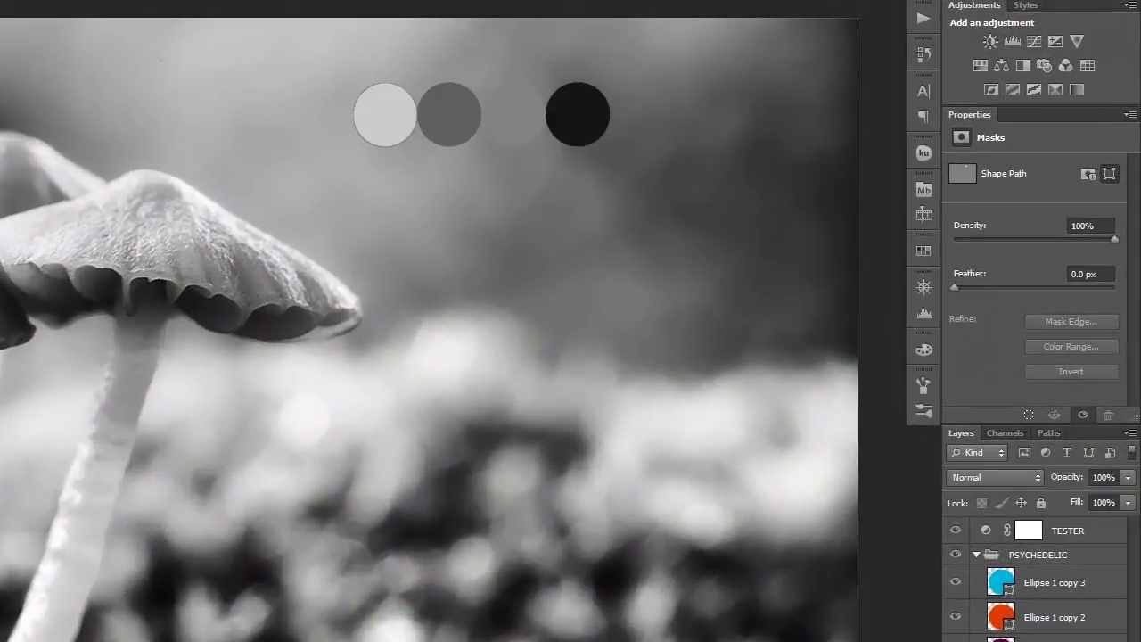
pyautogui.click(956, 617)
pyautogui.moveTo(1052, 638); pyautogui.dragTo(1095, 615)
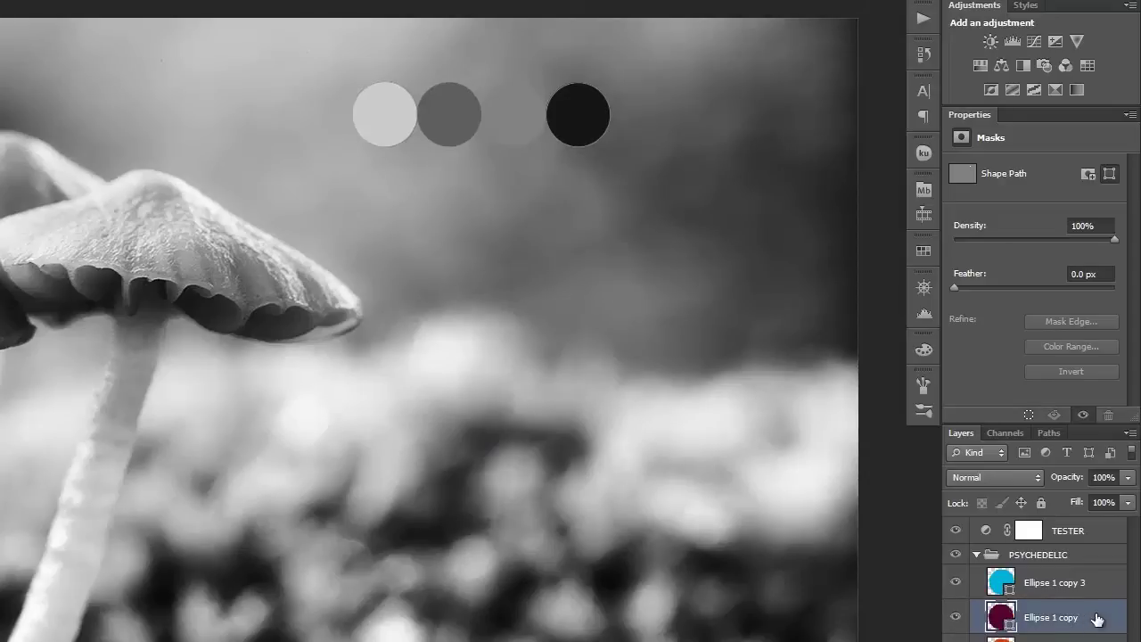
# Compare circle tones and restack the purple layer above the cyan one.
pyautogui.click(956, 617)
pyautogui.click(956, 584)
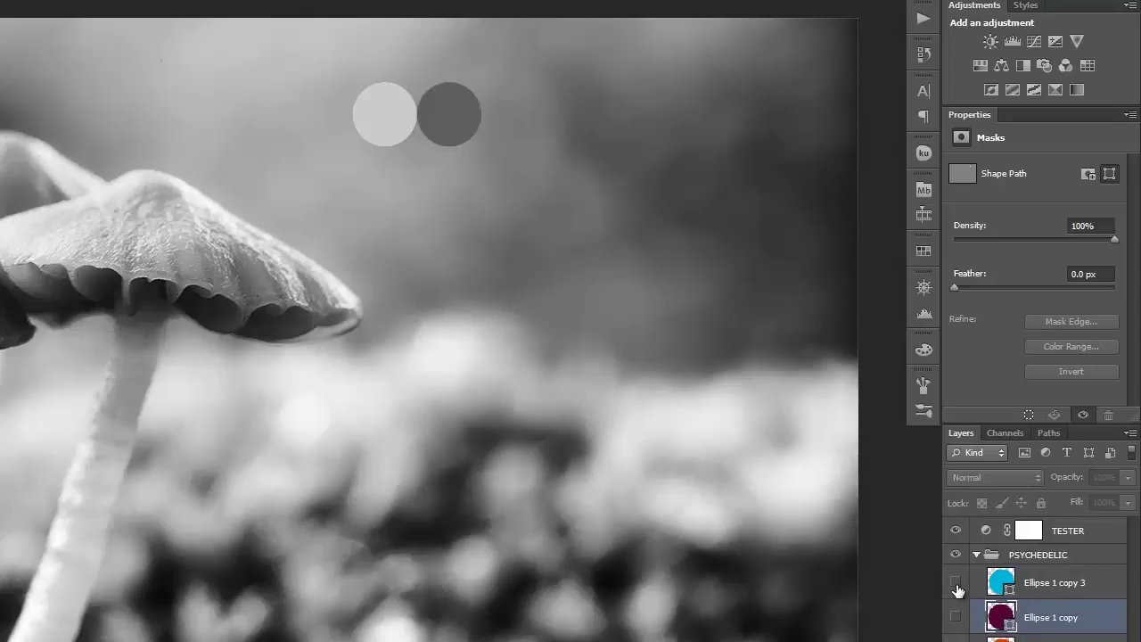
pyautogui.click(955, 617)
pyautogui.click(956, 617)
pyautogui.moveTo(1088, 622); pyautogui.dragTo(1089, 581)
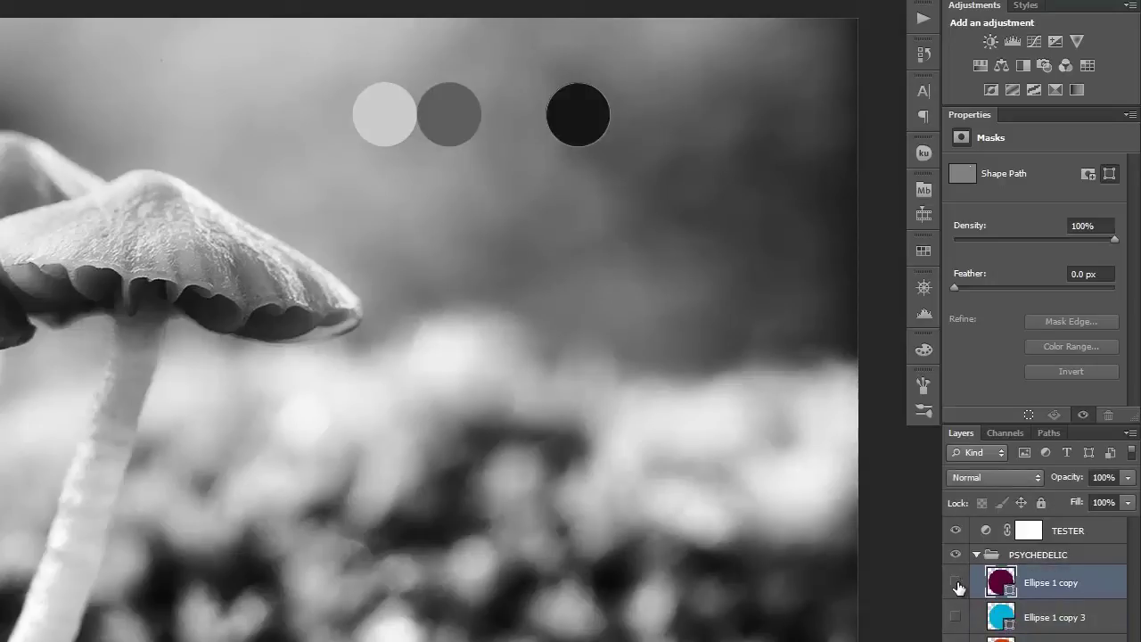
pyautogui.click(955, 582)
pyautogui.click(956, 640)
pyautogui.click(956, 640)
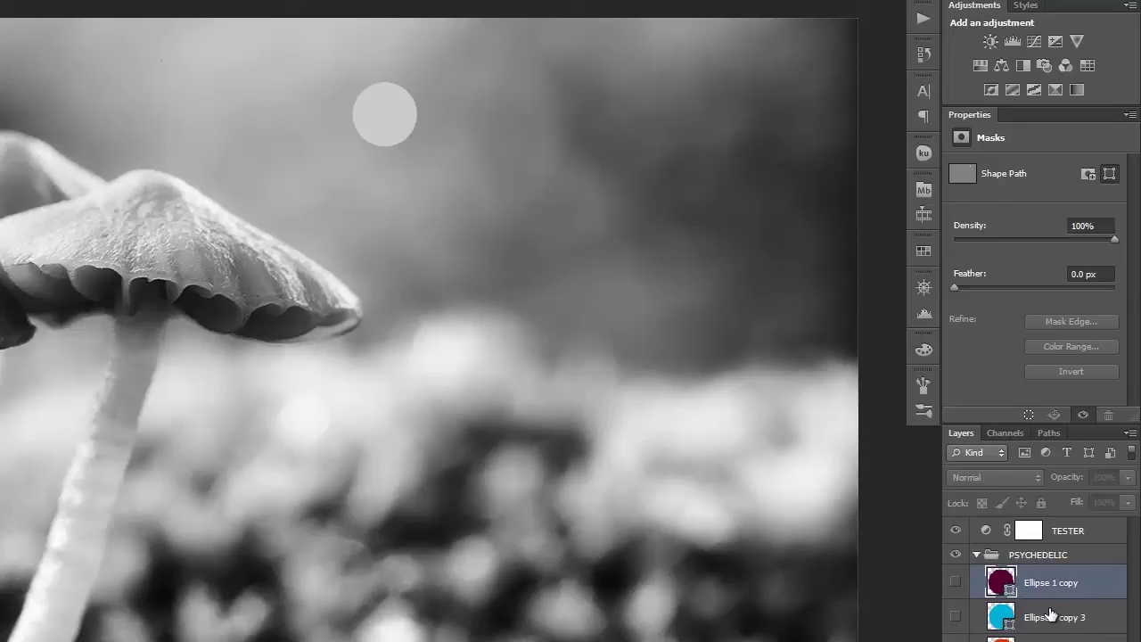
pyautogui.click(1026, 617)
pyautogui.click(956, 617)
# Line up cyan beside yellow, orange third, purple last, then hide TESTER.
pyautogui.moveTo(708, 388); pyautogui.dragTo(643, 388)
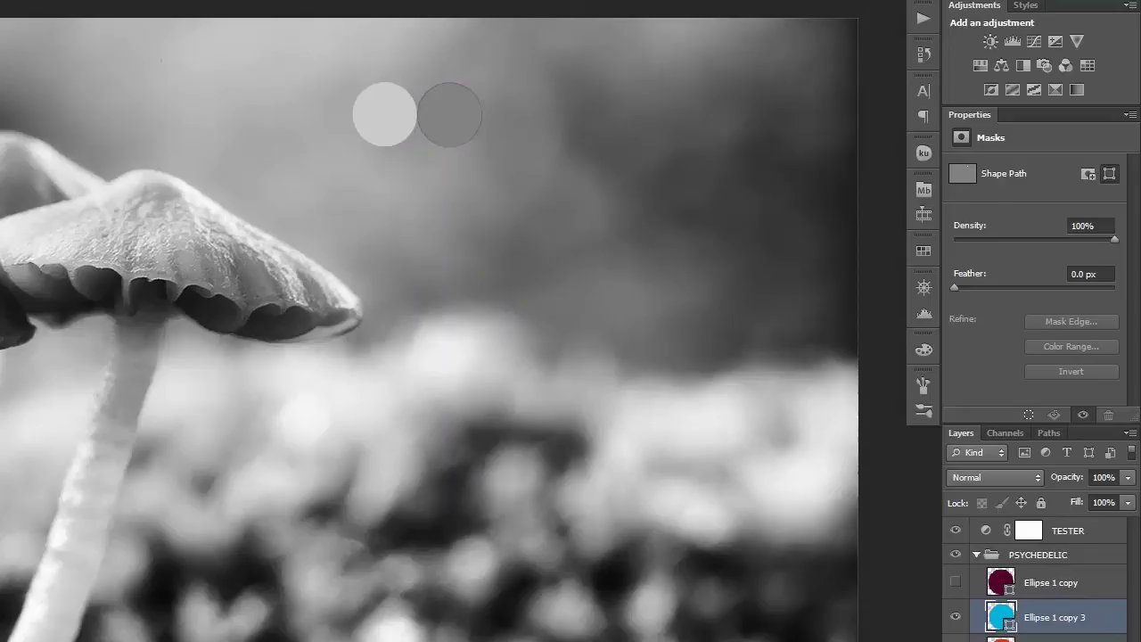
pyautogui.hotkey('alt', '[')
pyautogui.moveTo(614, 329); pyautogui.dragTo(683, 343)
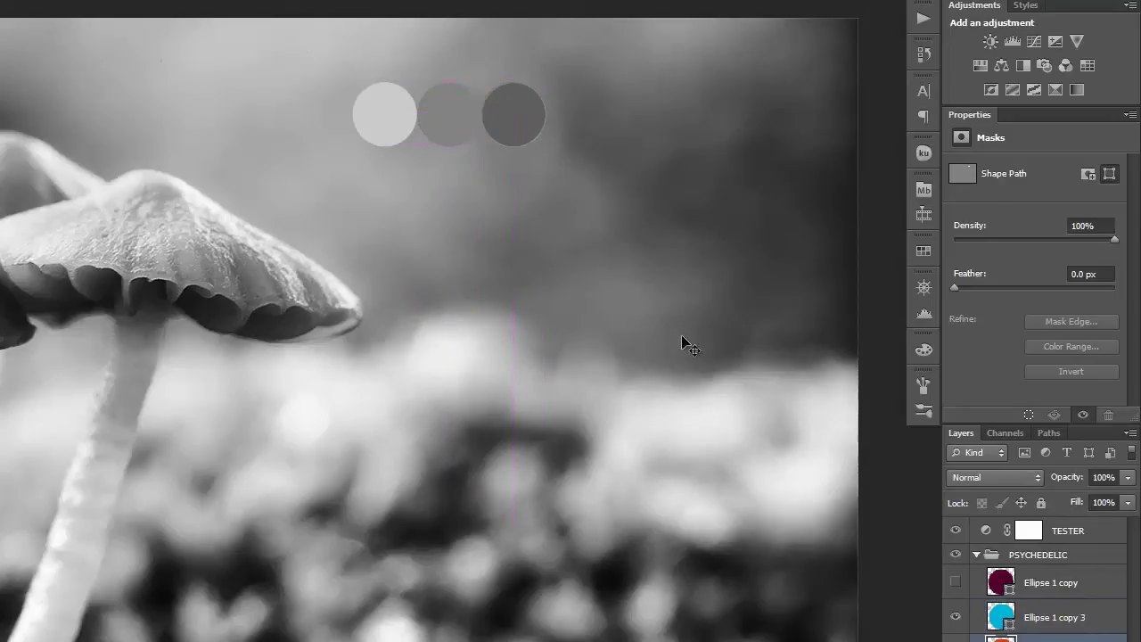
pyautogui.click(955, 582)
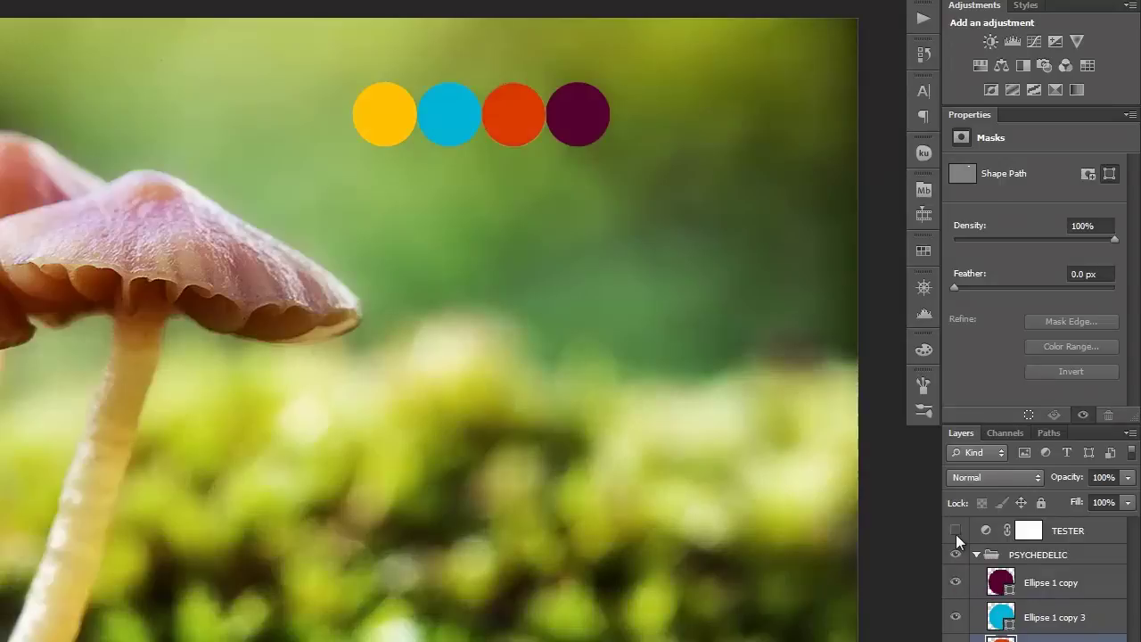
pyautogui.click(955, 531)
# Collapse PSYCHEDELIC and add a Gradient Map adjustment above the NORMAL group.
pyautogui.click(979, 556)
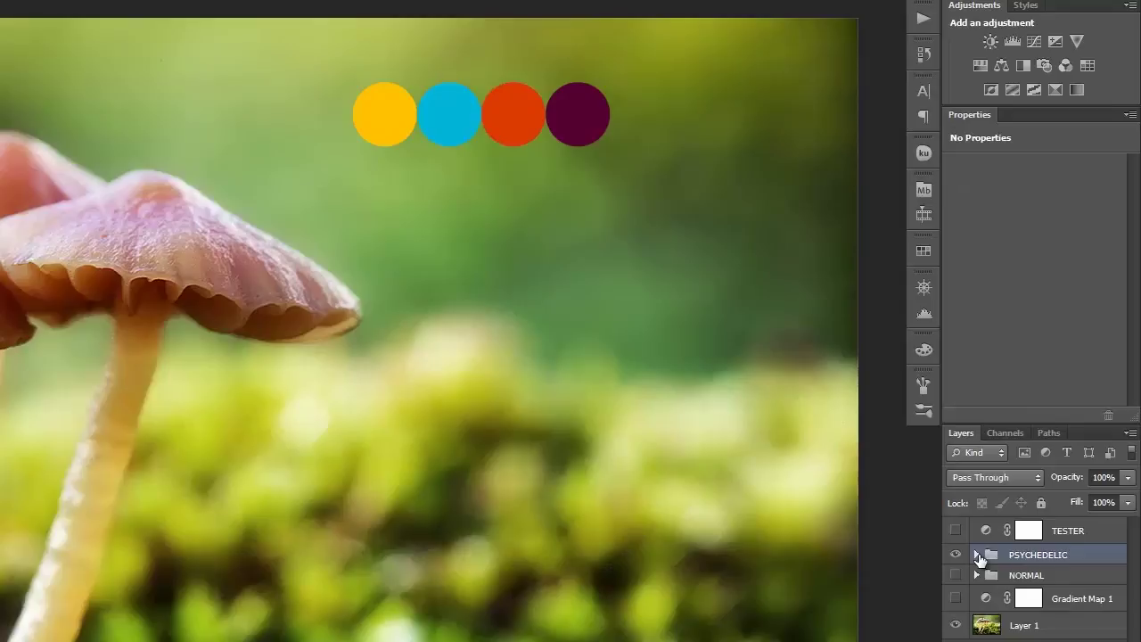
pyautogui.click(1021, 576)
pyautogui.click(1038, 641)
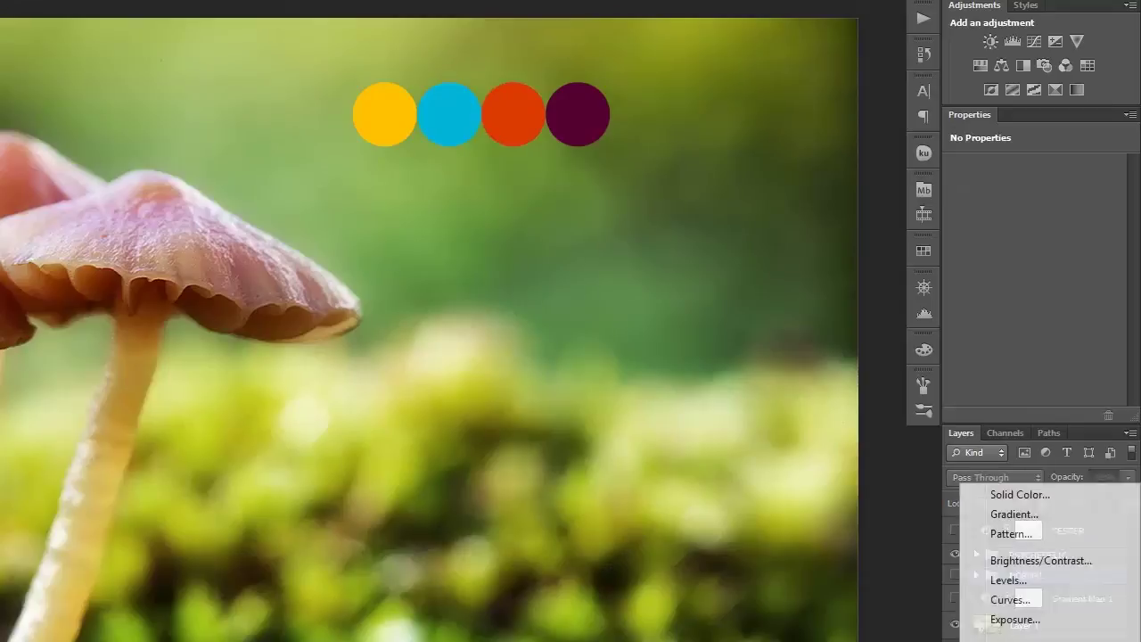
pyautogui.click(1070, 234)
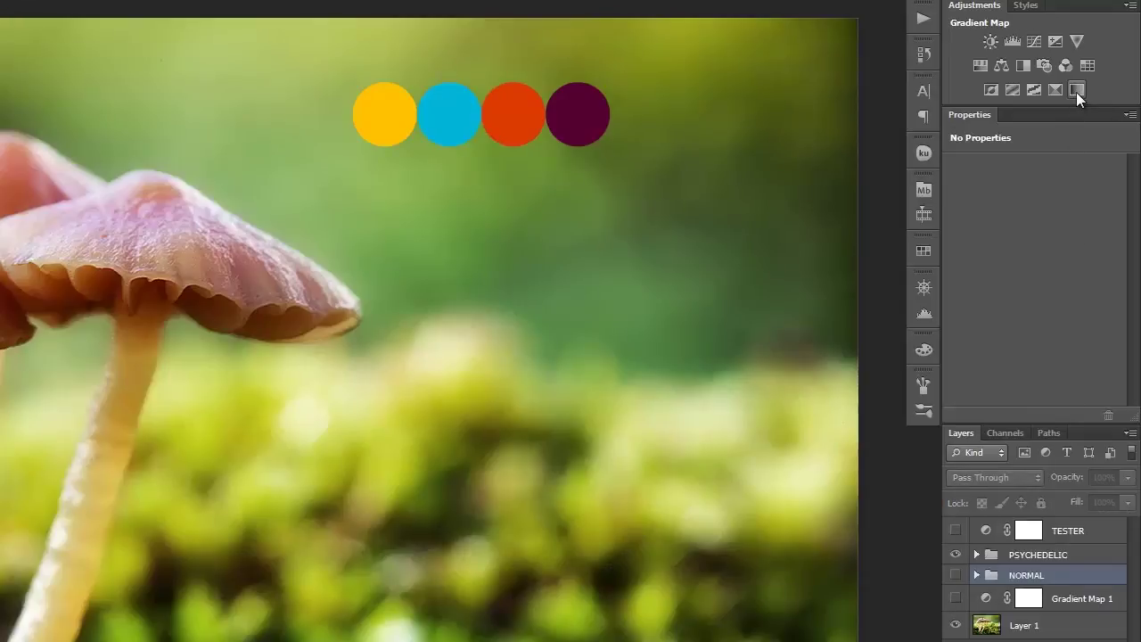
pyautogui.click(1076, 89)
# Try a white left stop in the new gradient, cancel it, and reselect Gradient Map 2.
pyautogui.click(970, 172)
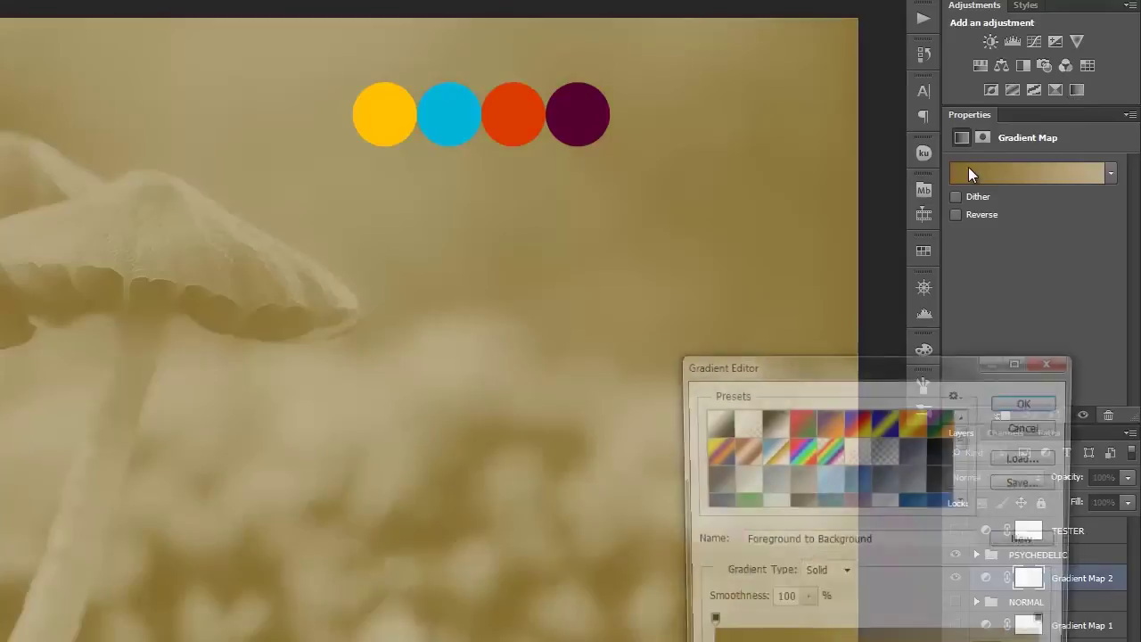
pyautogui.doubleClick(774, 524)
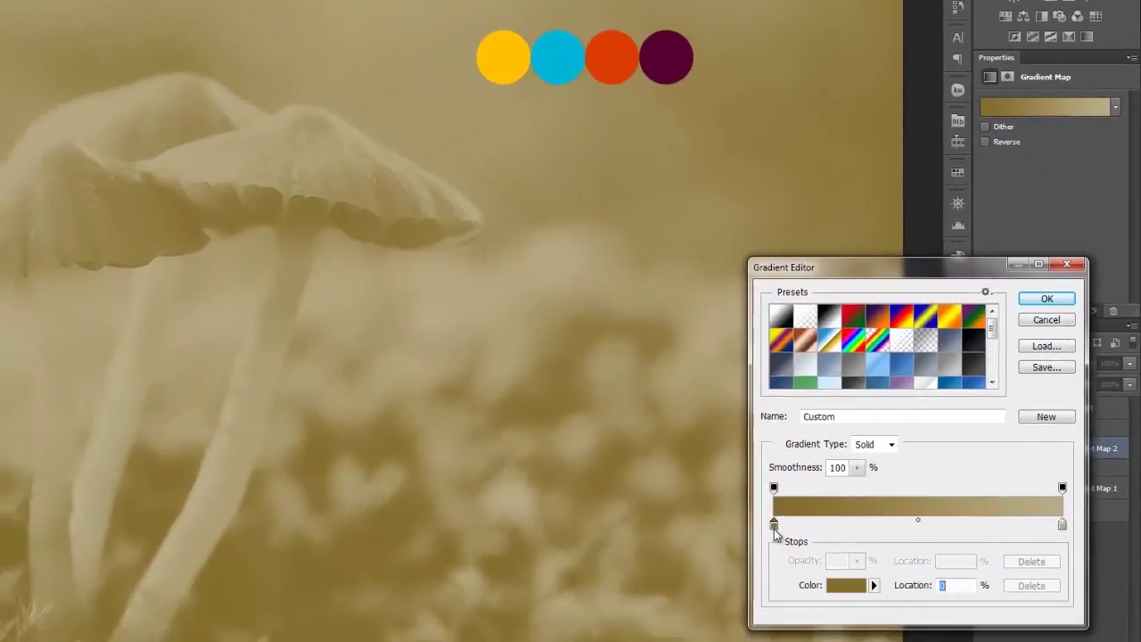
pyautogui.click(686, 55)
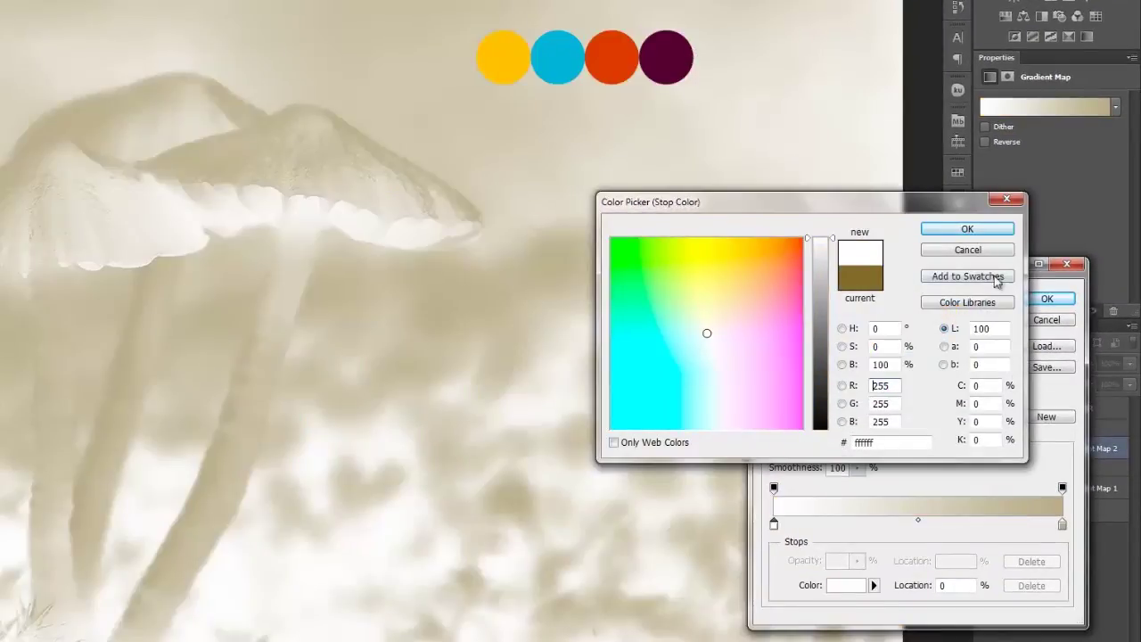
pyautogui.click(985, 252)
pyautogui.click(1046, 320)
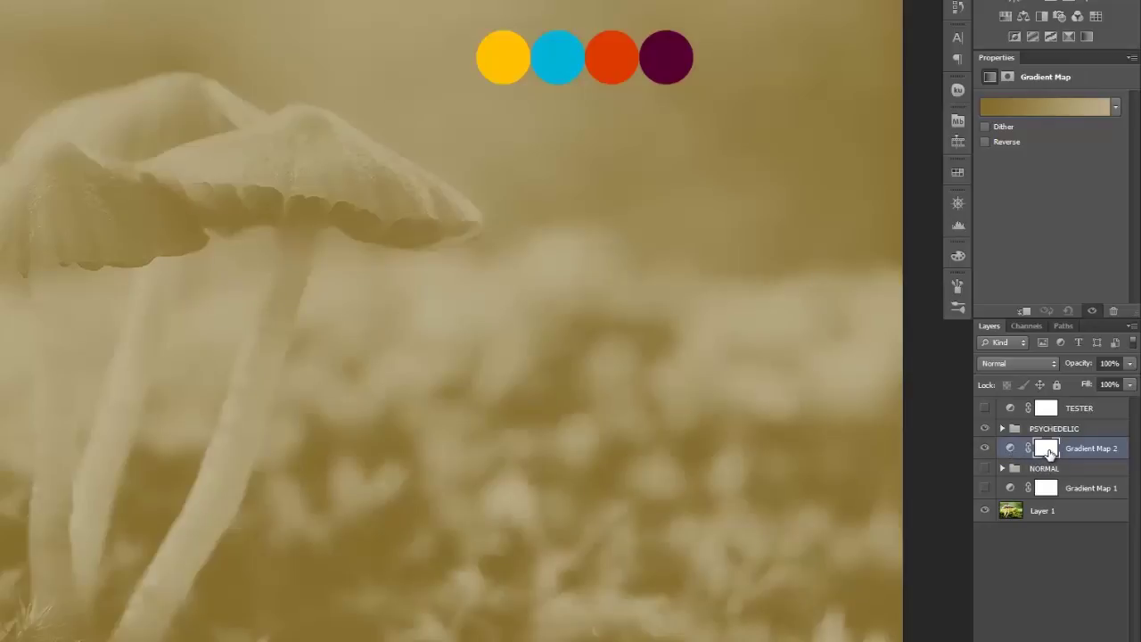
pyautogui.click(1011, 449)
# Make the gradient's left stop the sampled purple, darkened to lightness 10.
pyautogui.click(1026, 107)
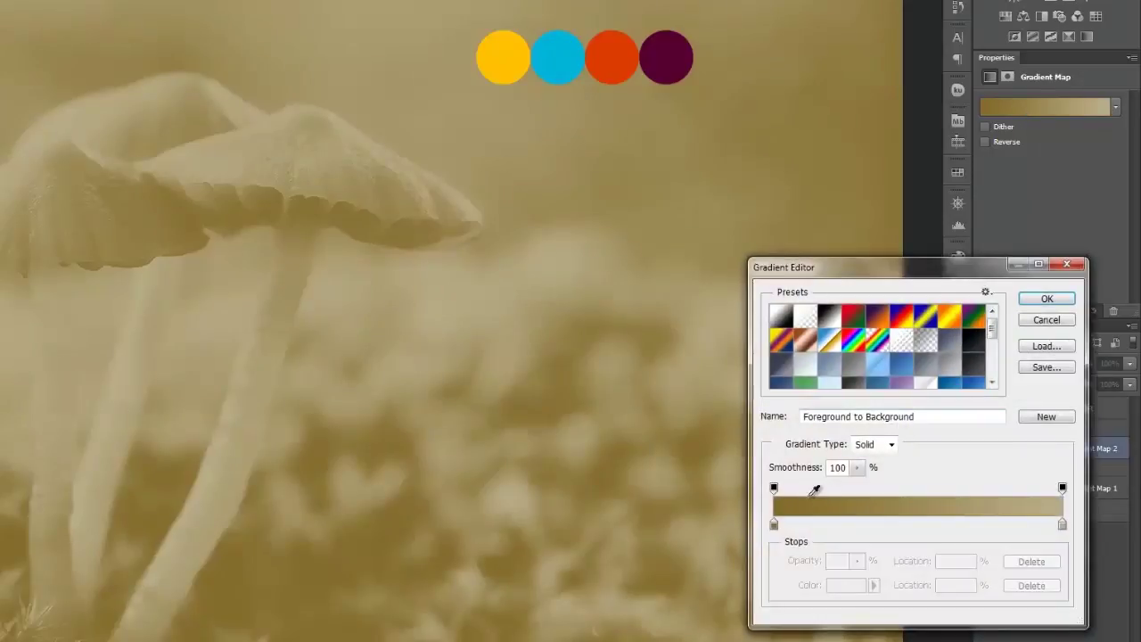
pyautogui.doubleClick(774, 525)
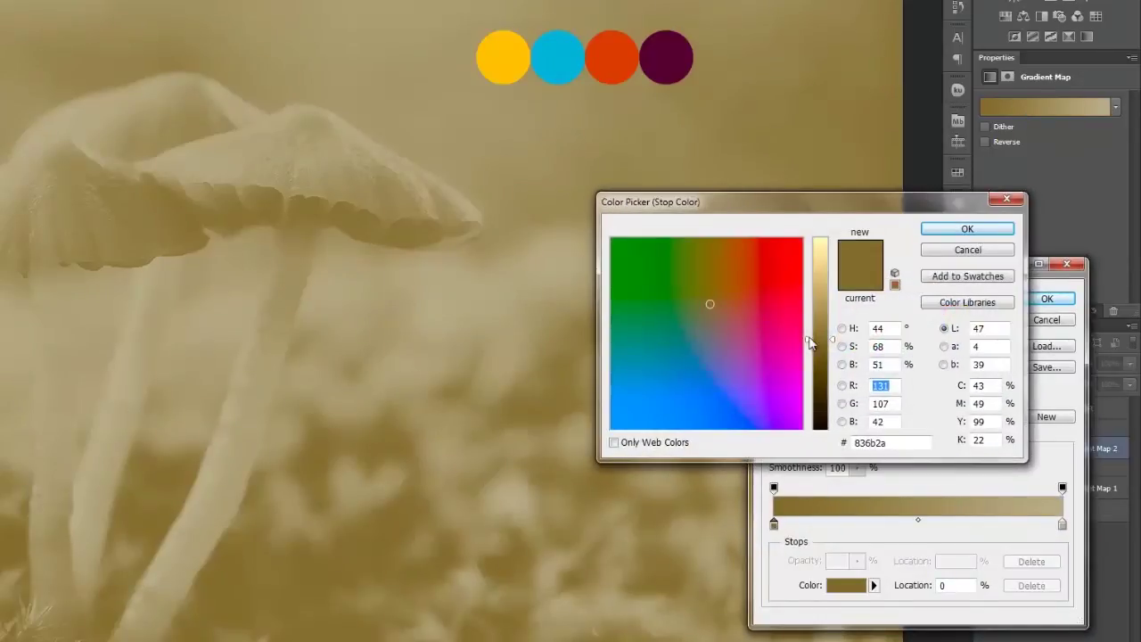
pyautogui.click(678, 49)
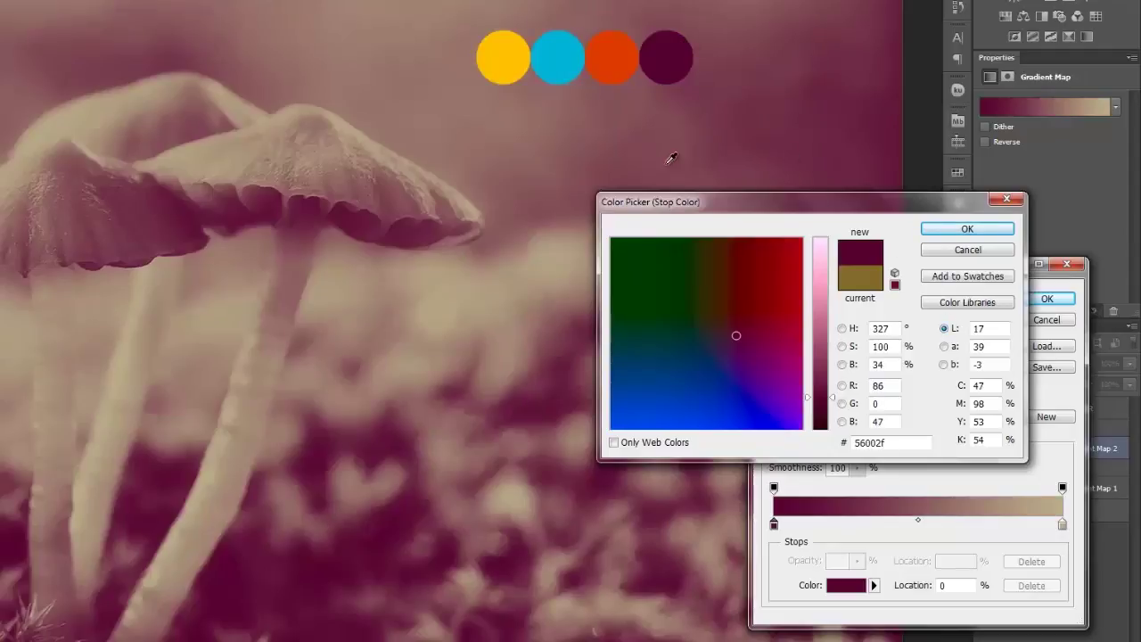
pyautogui.doubleClick(973, 330)
pyautogui.write('10')
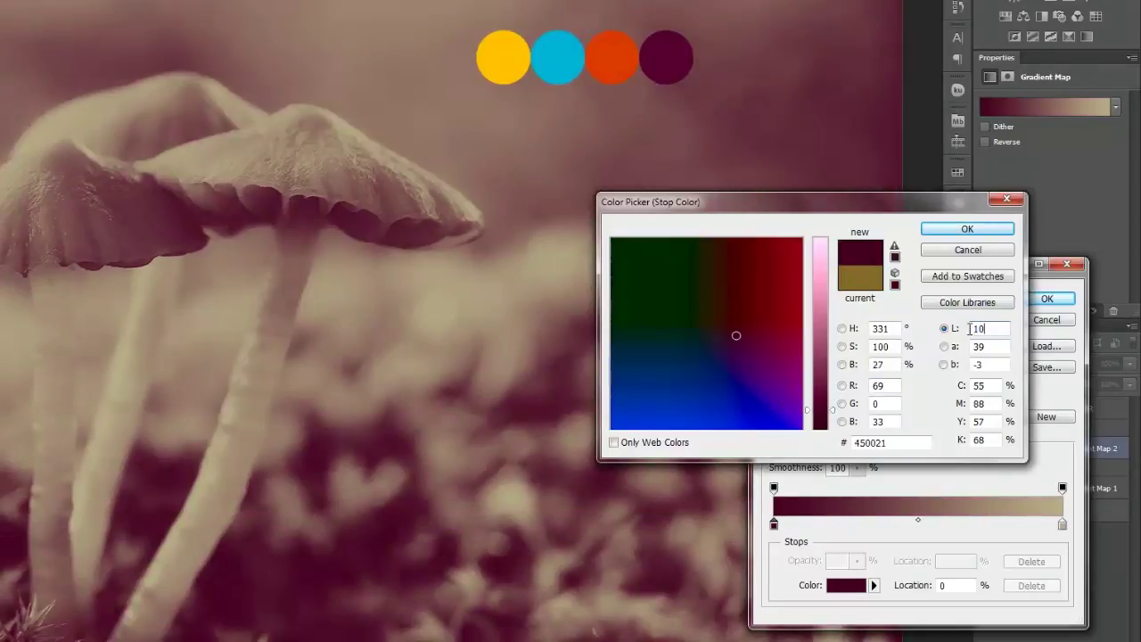
pyautogui.click(974, 232)
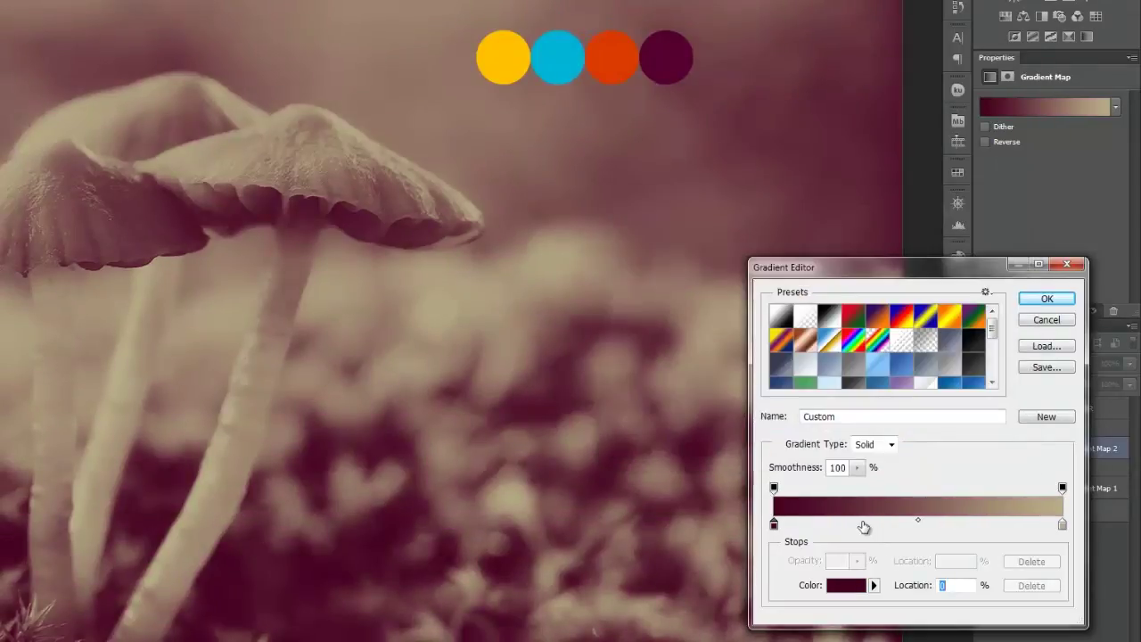
# Add a stop at 33% using the sampled orange with lightness 33.
pyautogui.click(861, 524)
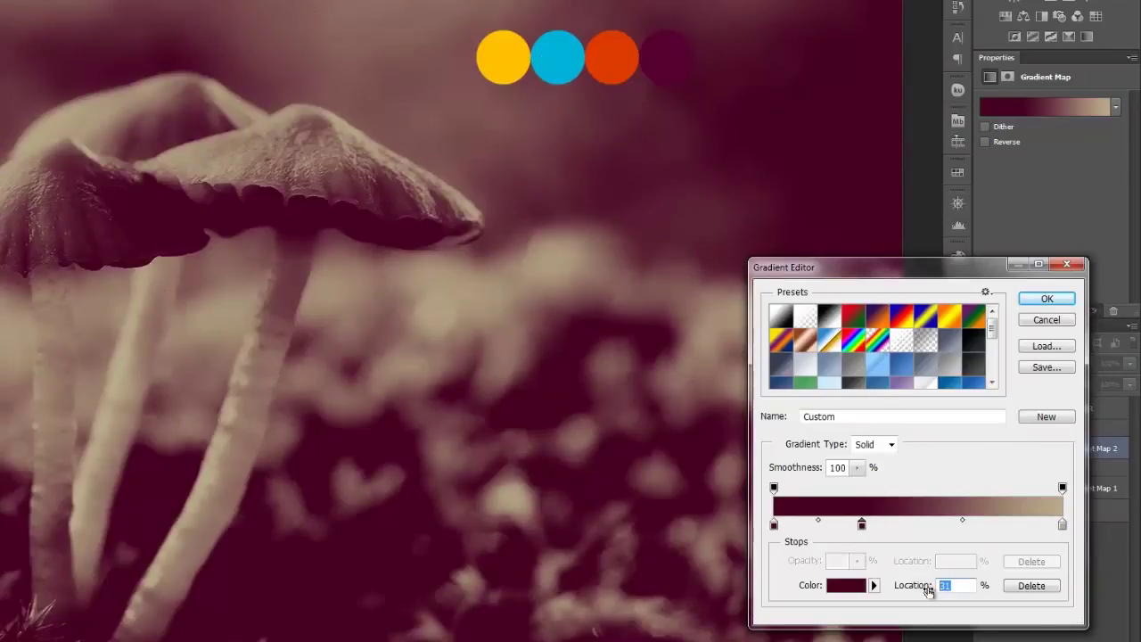
pyautogui.write('33')
pyautogui.click(846, 584)
pyautogui.click(622, 49)
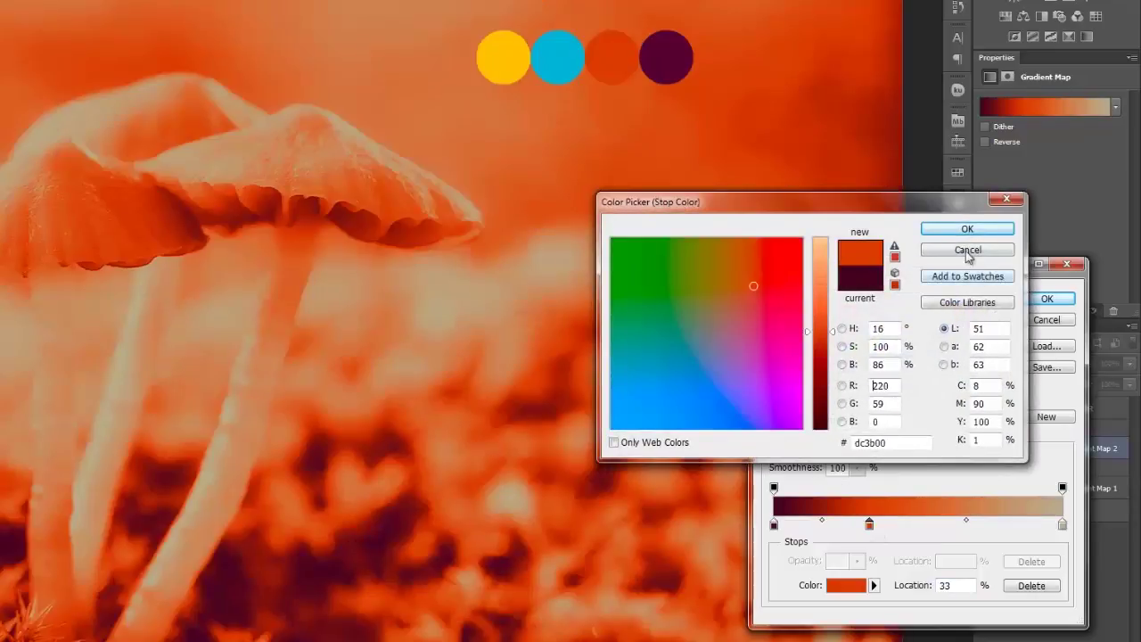
pyautogui.moveTo(981, 328); pyautogui.dragTo(943, 329)
pyautogui.write('33')
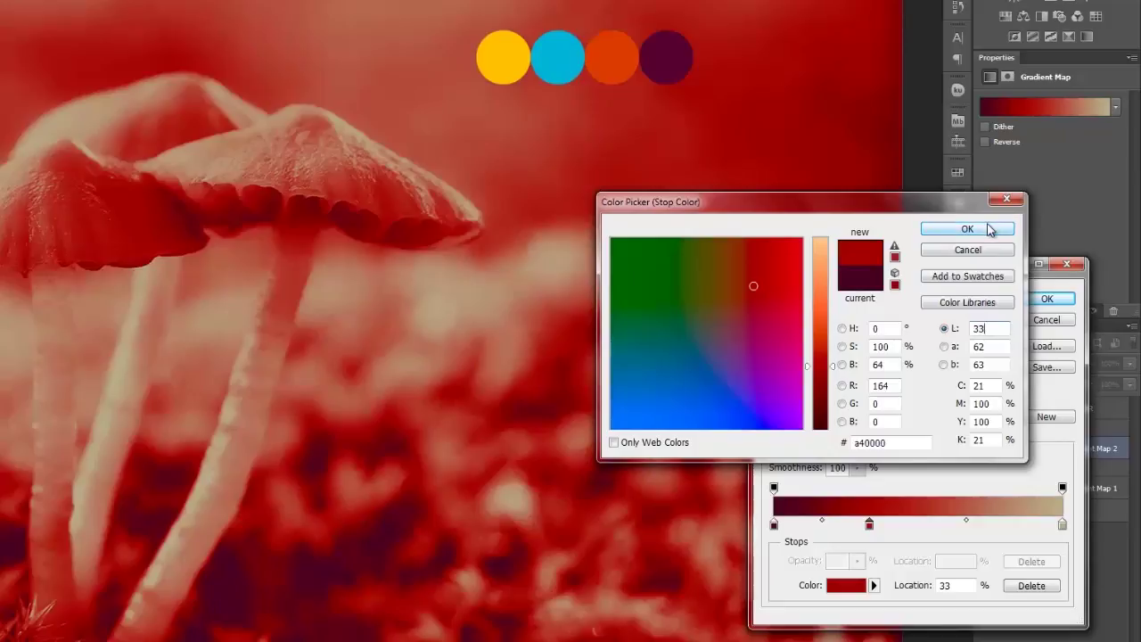
# Confirm the darker red stop, then add a sampled cyan stop with lightness 66 at 66%.
pyautogui.click(987, 230)
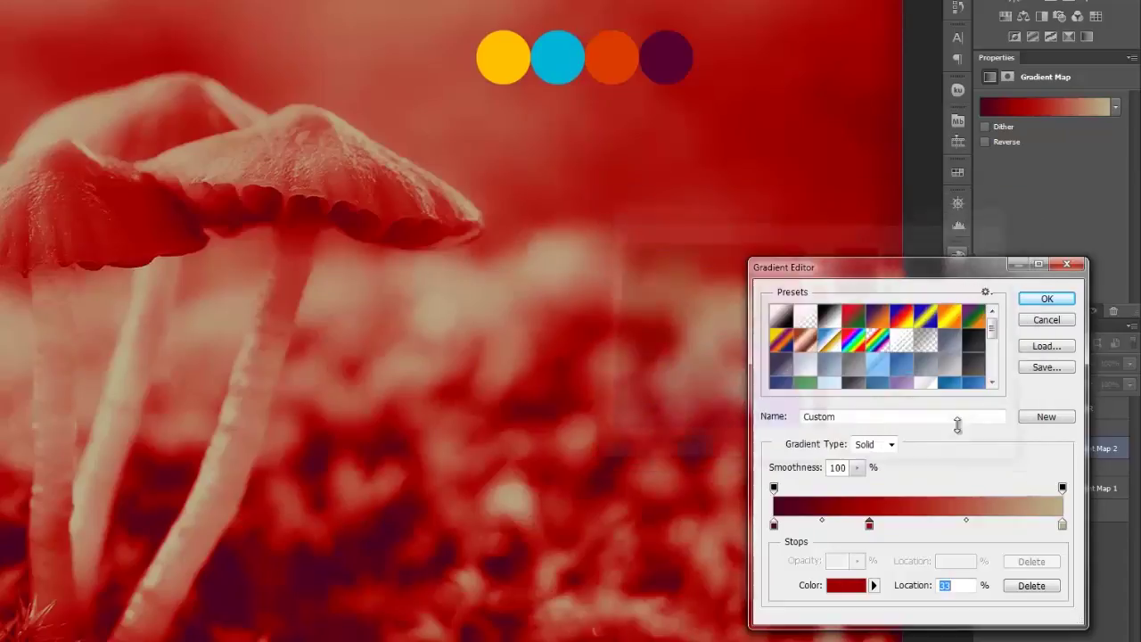
pyautogui.click(962, 526)
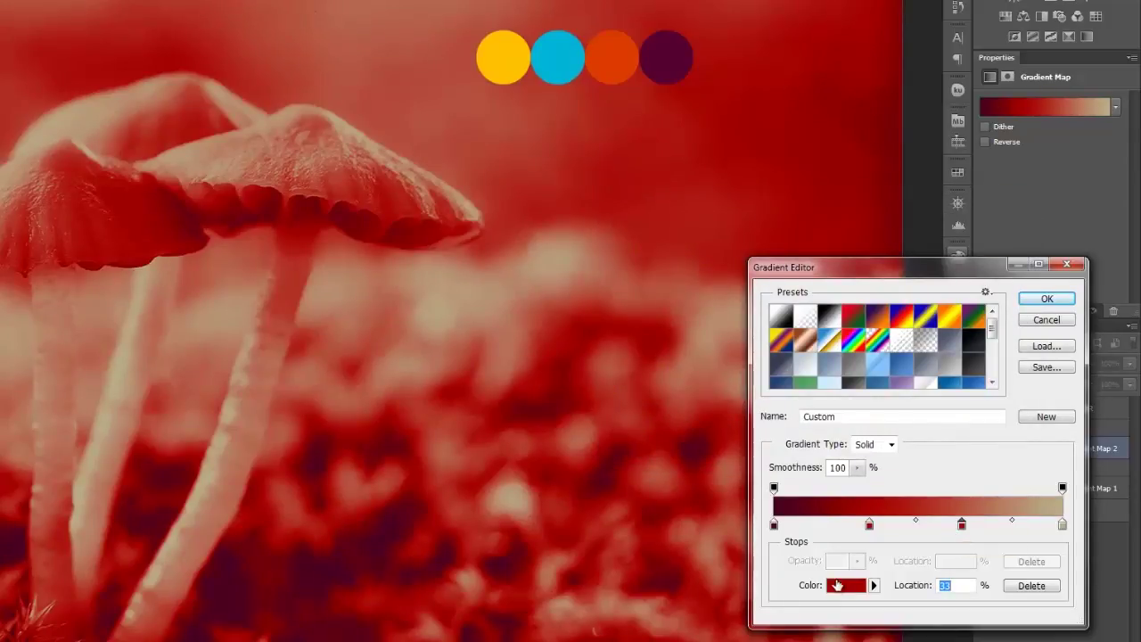
pyautogui.click(842, 585)
pyautogui.click(567, 59)
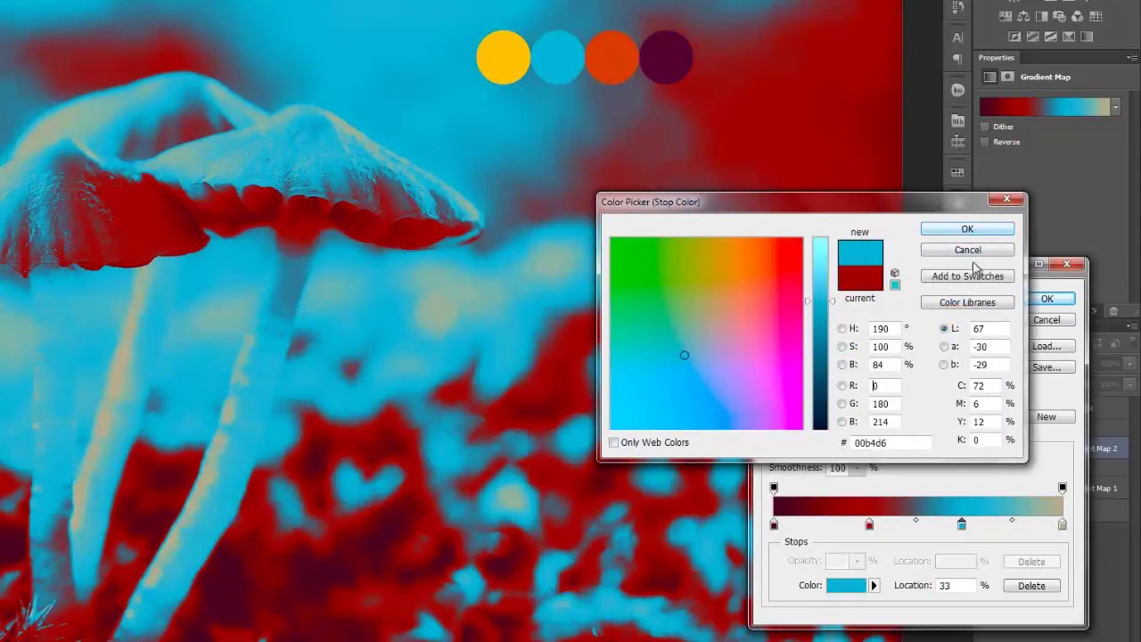
pyautogui.moveTo(996, 328); pyautogui.dragTo(956, 329)
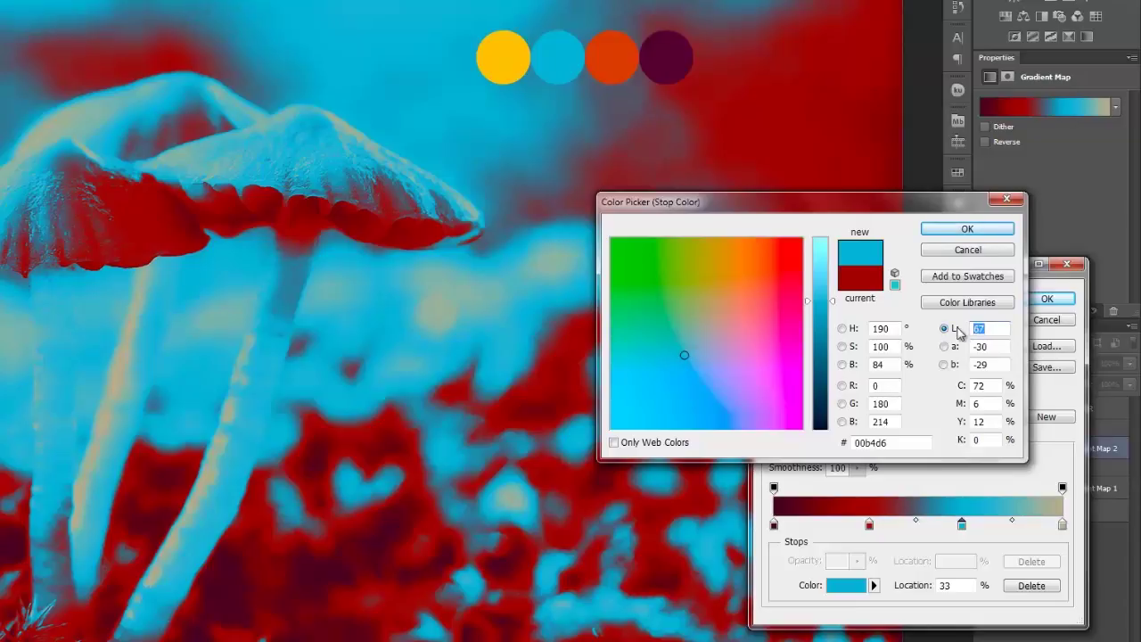
pyautogui.write('66')
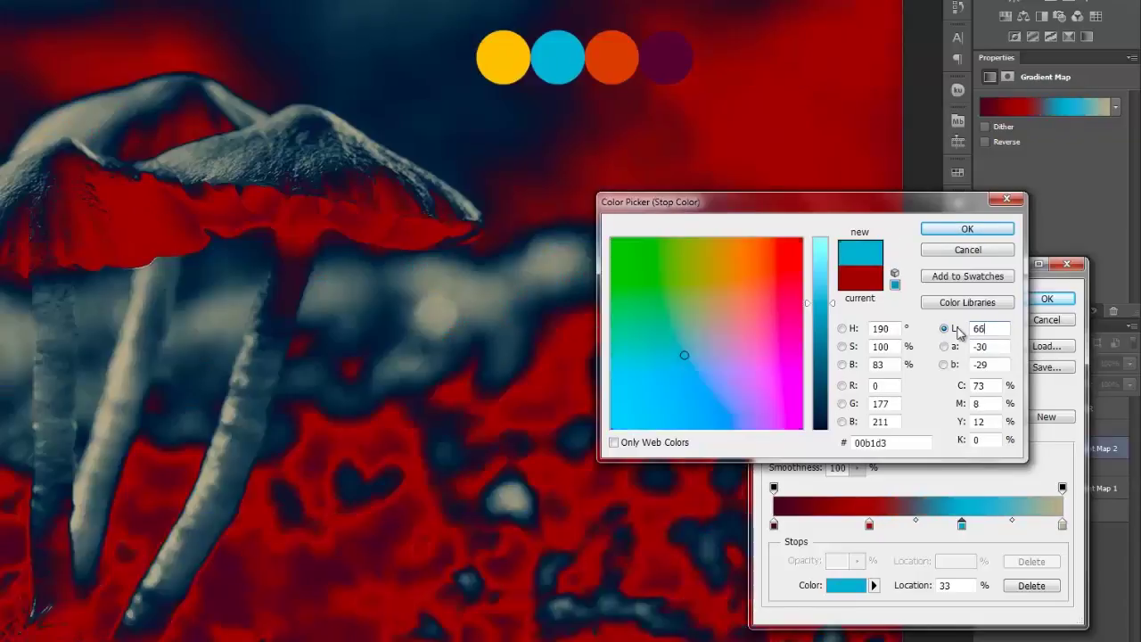
pyautogui.click(967, 229)
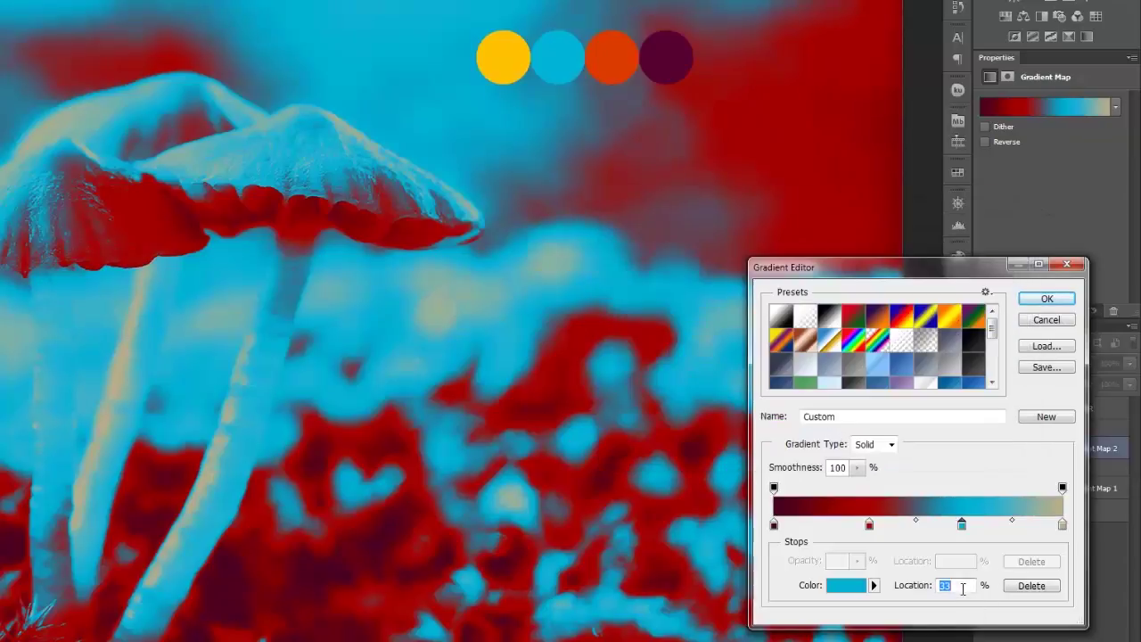
pyautogui.click(961, 526)
pyautogui.write('66')
# Make the right end stop the sampled yellow, brightened to lightness 95.
pyautogui.click(1062, 526)
pyautogui.doubleClick(1062, 526)
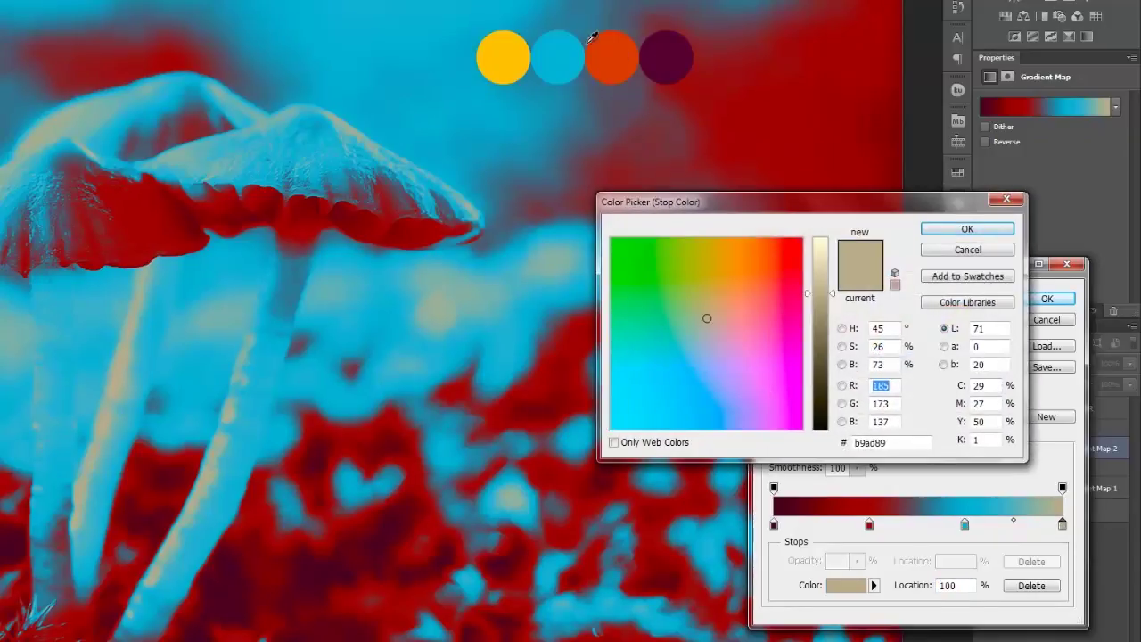
pyautogui.click(517, 48)
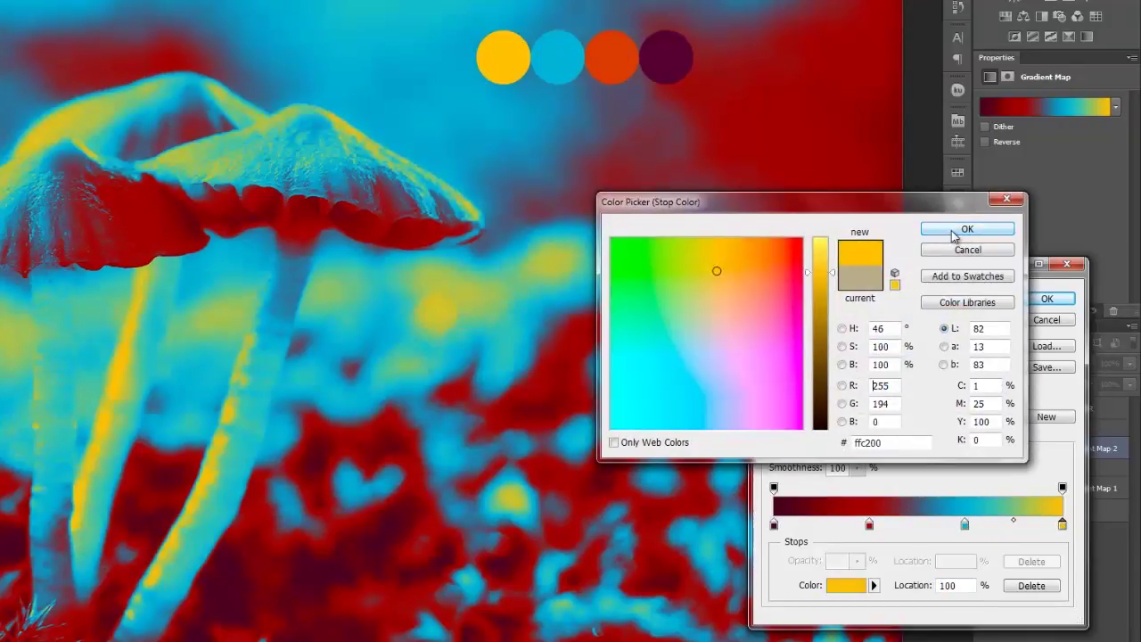
pyautogui.doubleClick(981, 328)
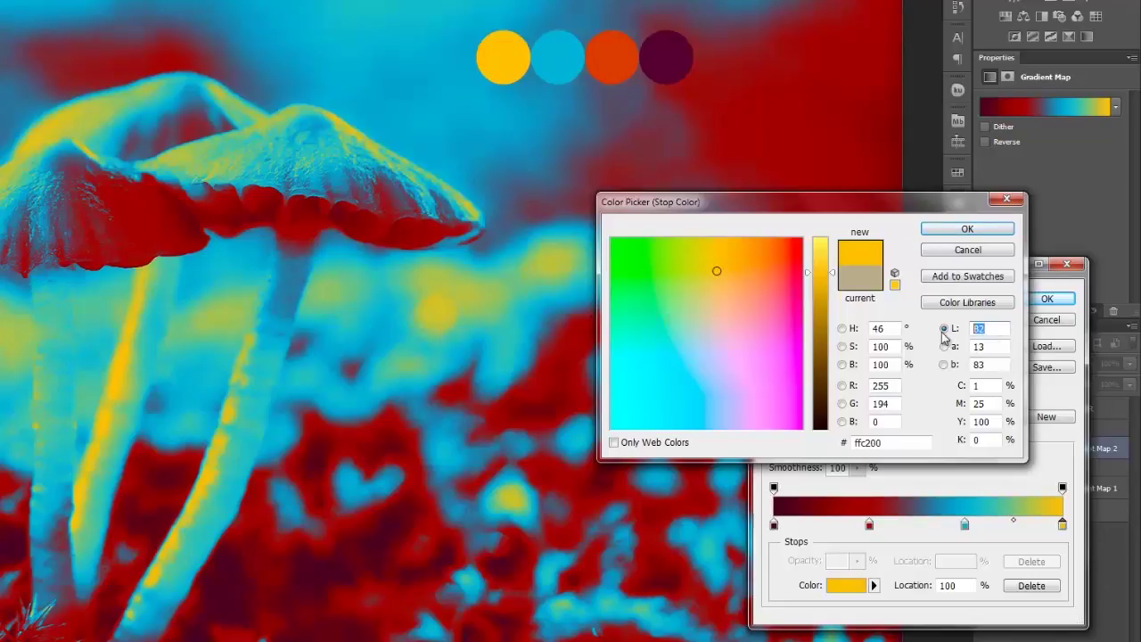
pyautogui.write('95')
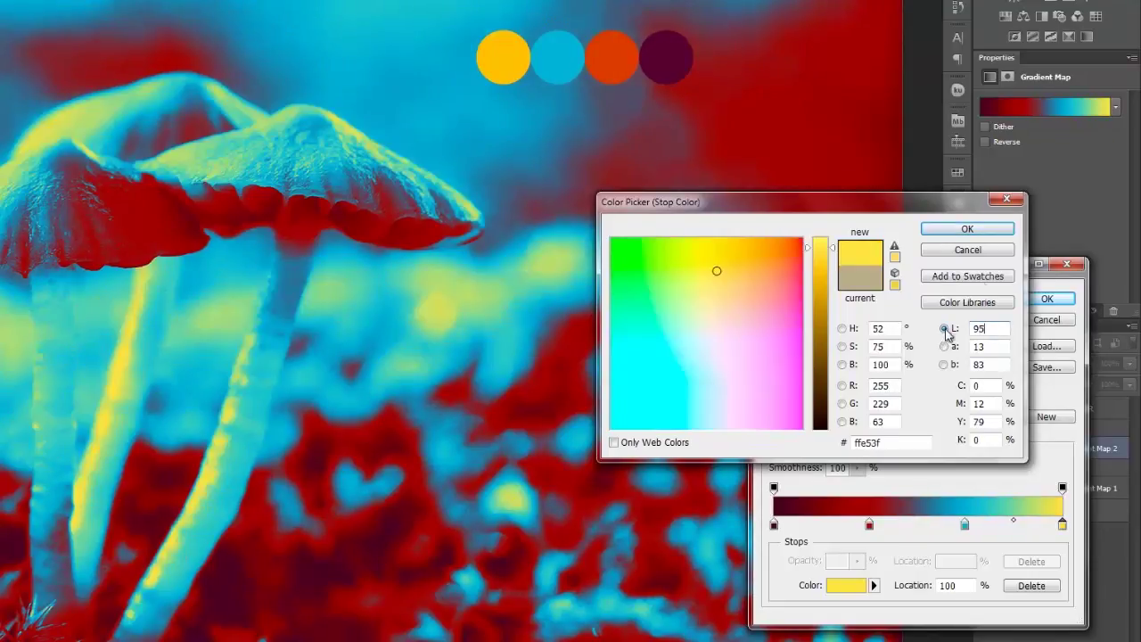
pyautogui.click(984, 233)
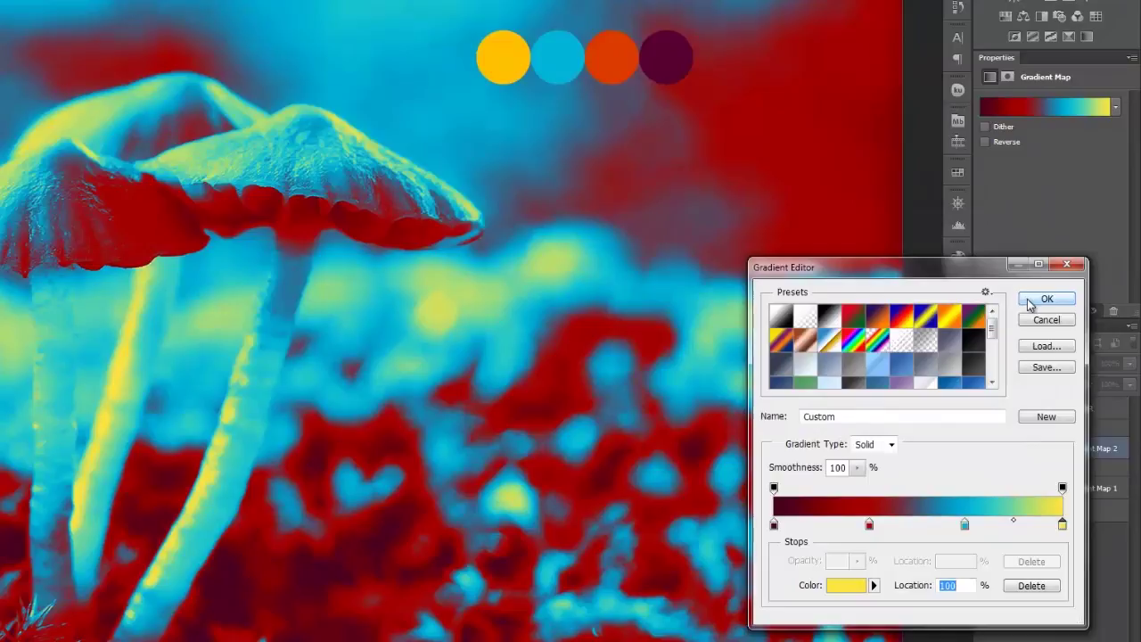
# Apply the gradient, hide the PSYCHEDELIC colour circles, and briefly check the TESTER greyscale layer.
pyautogui.click(1045, 297)
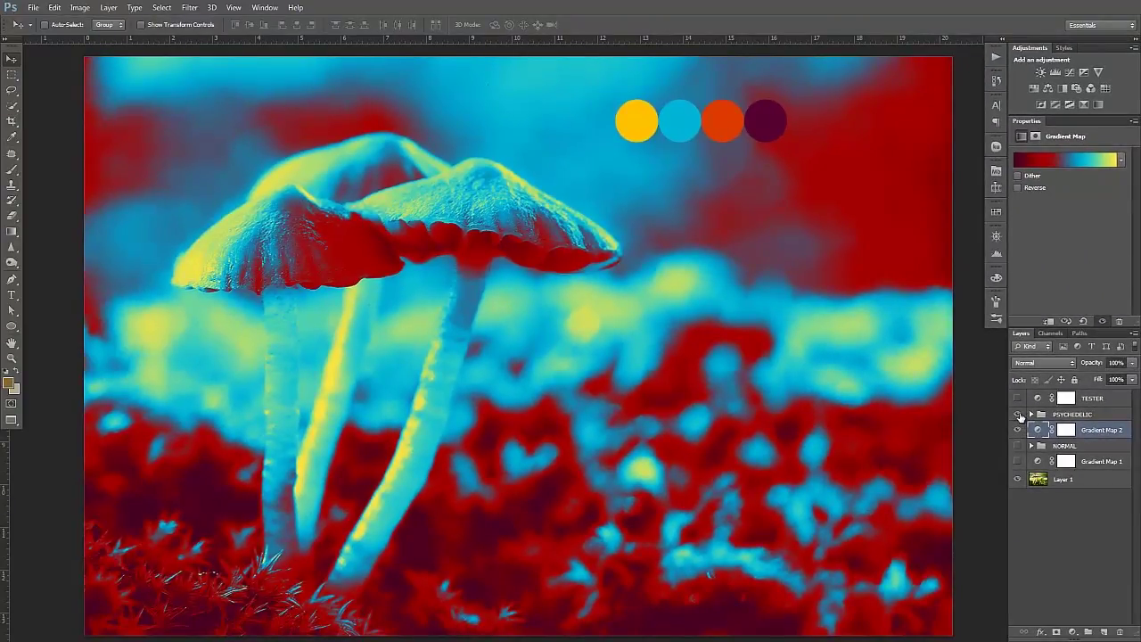
pyautogui.click(1019, 416)
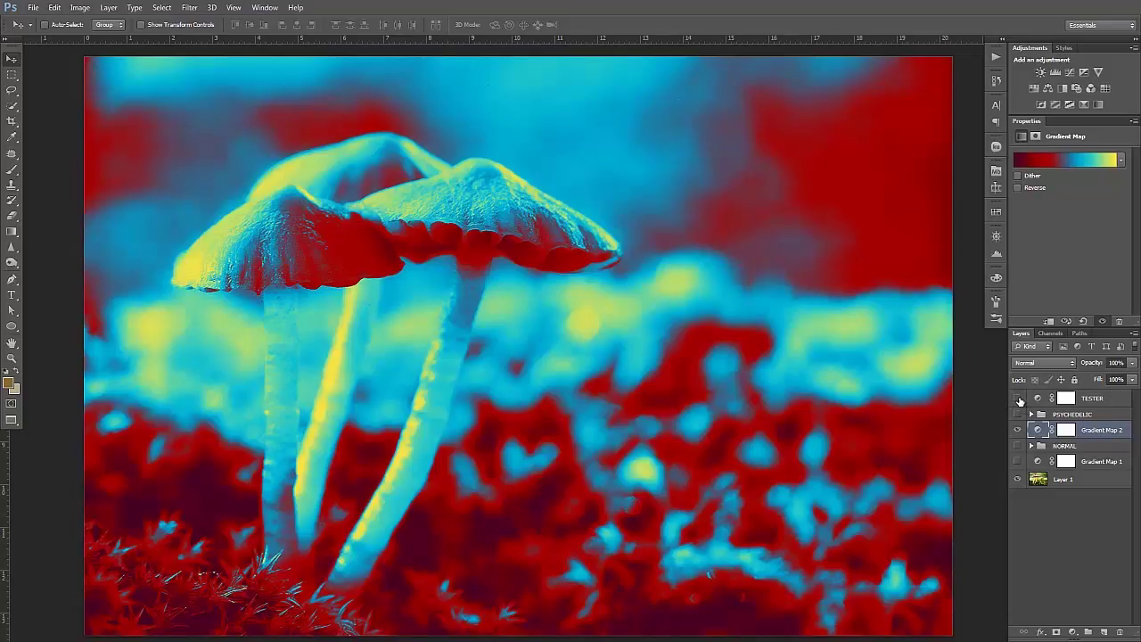
pyautogui.click(1018, 399)
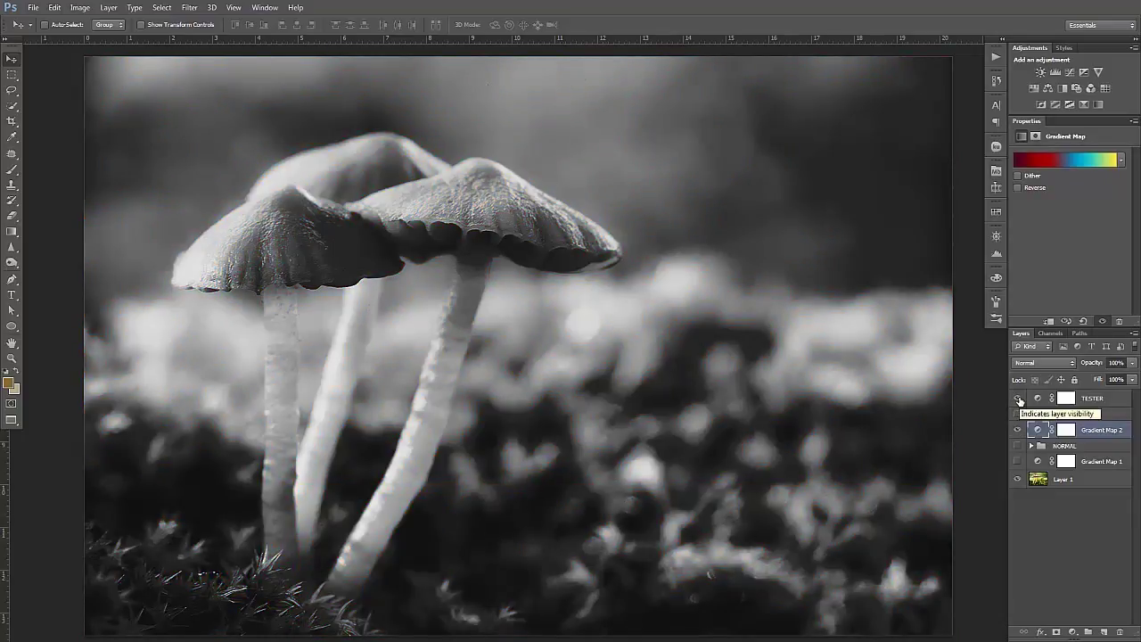
pyautogui.click(1018, 398)
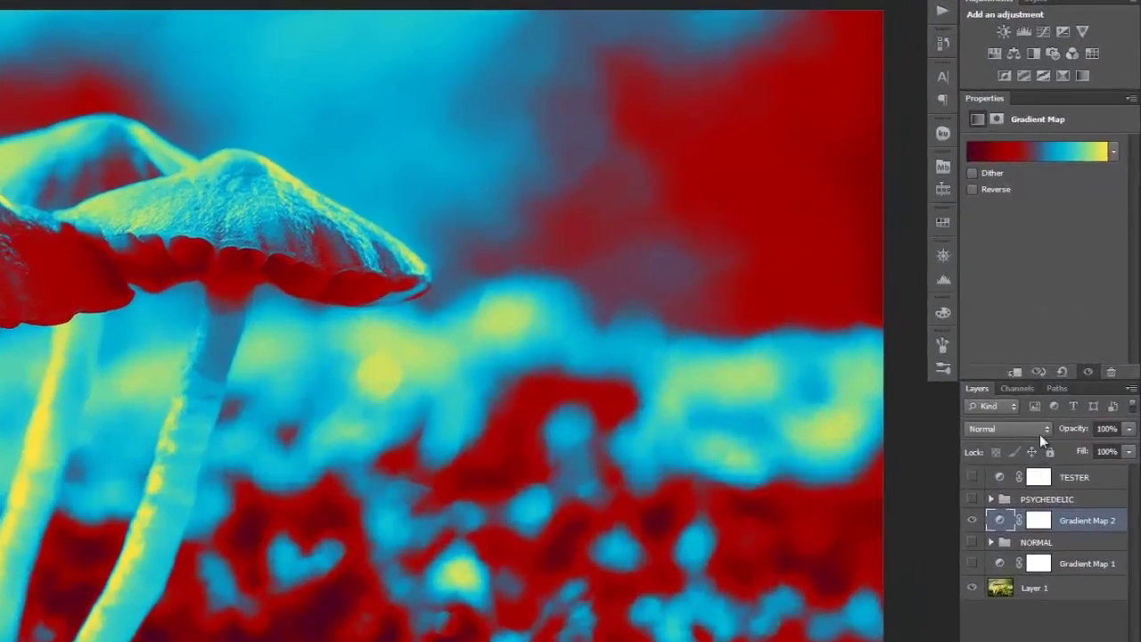
# Set Gradient Map 2 to Difference blending, then toggle Gradient Maps 1 and 2 to compare.
pyautogui.click(1058, 363)
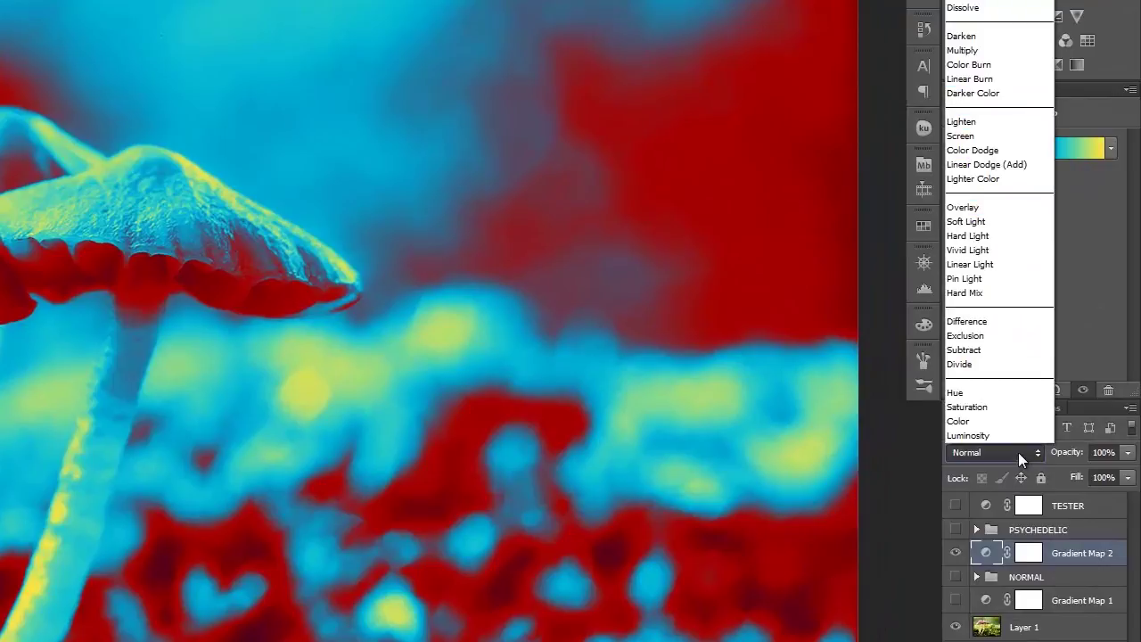
pyautogui.click(1021, 323)
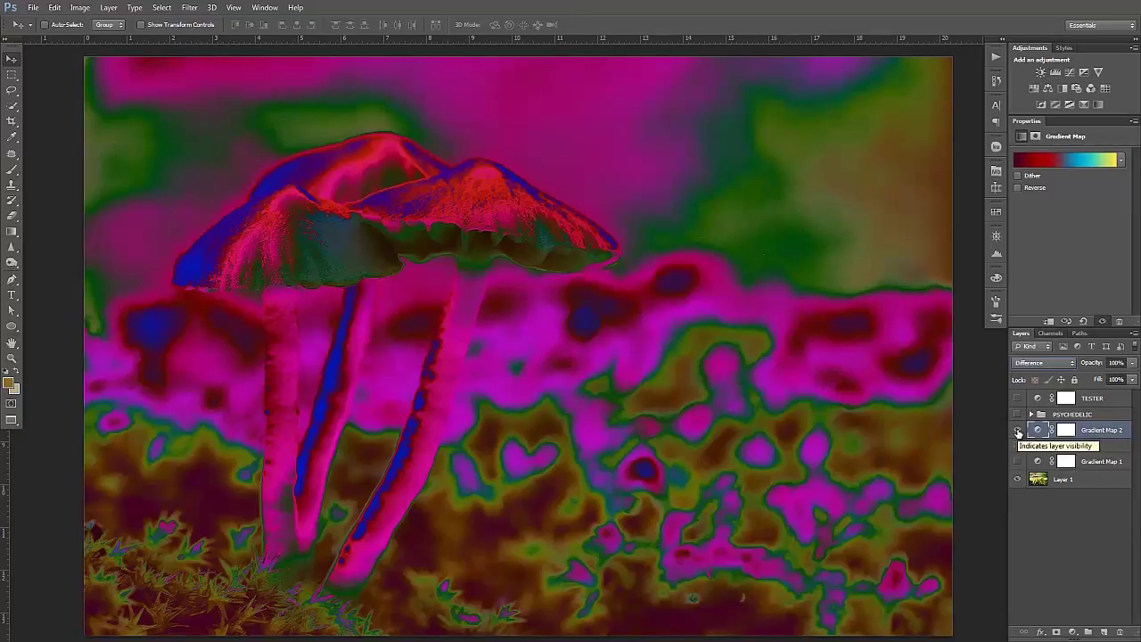
pyautogui.click(1018, 432)
pyautogui.click(1018, 462)
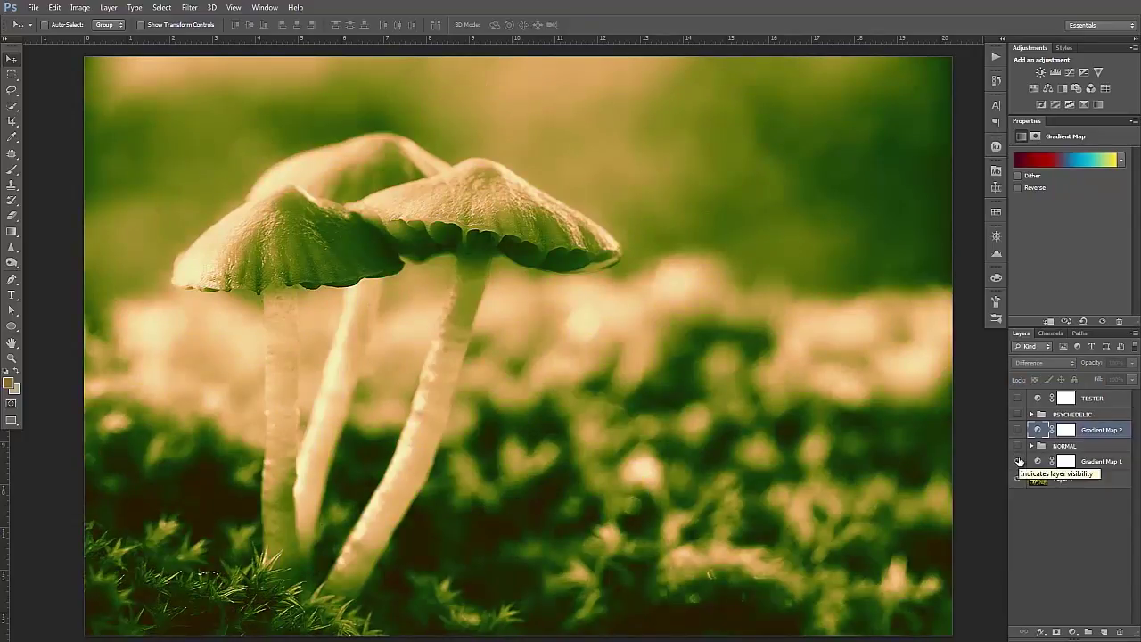
pyautogui.click(1019, 461)
pyautogui.click(1018, 430)
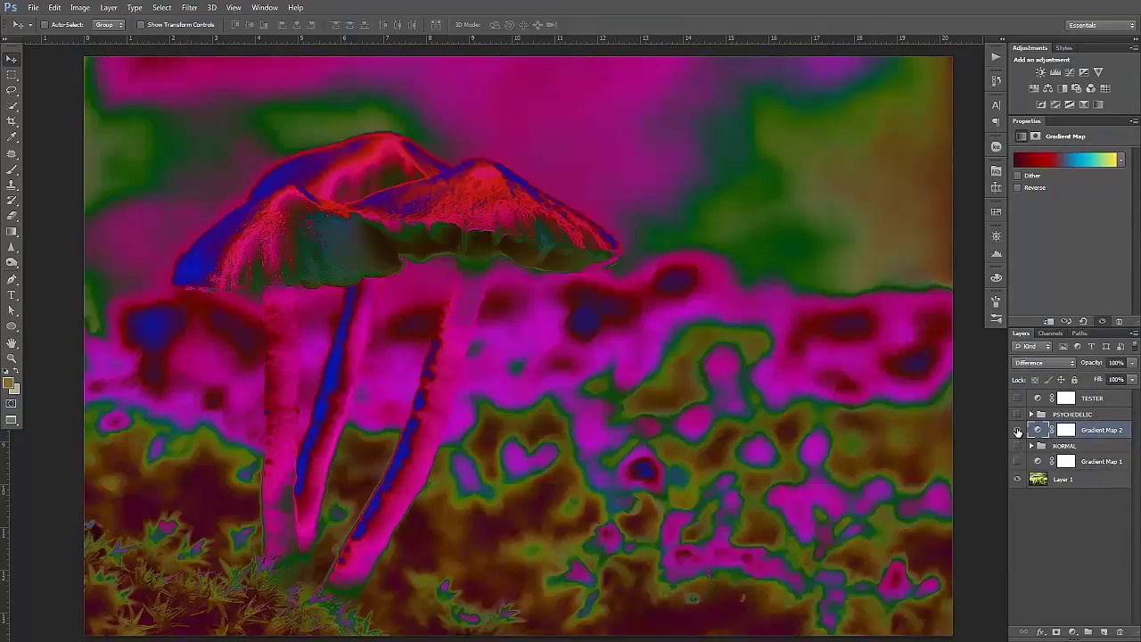